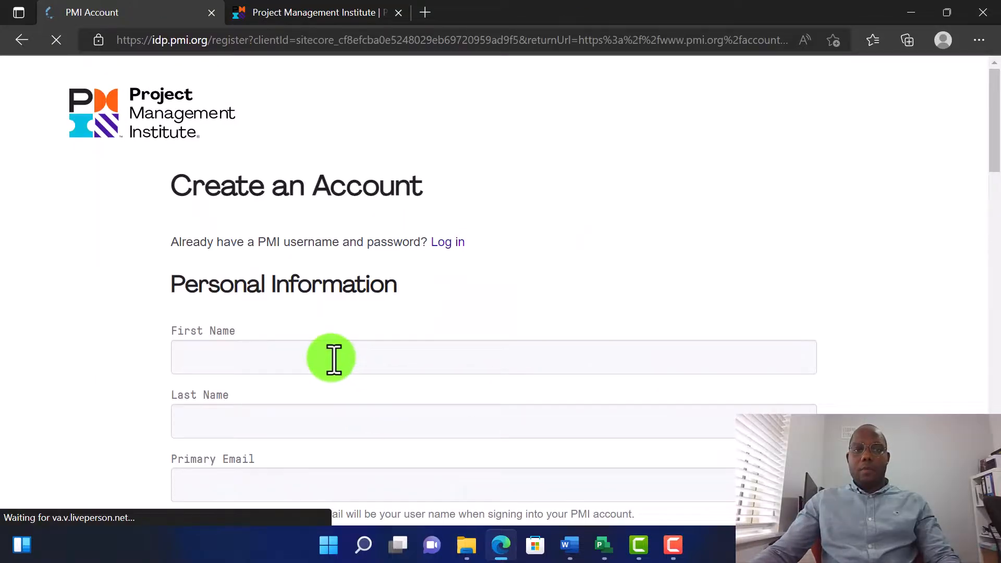
# Examine the name, primary email and Country/Region fields of the registration form's Personal Information section
pyautogui.click(331, 358)
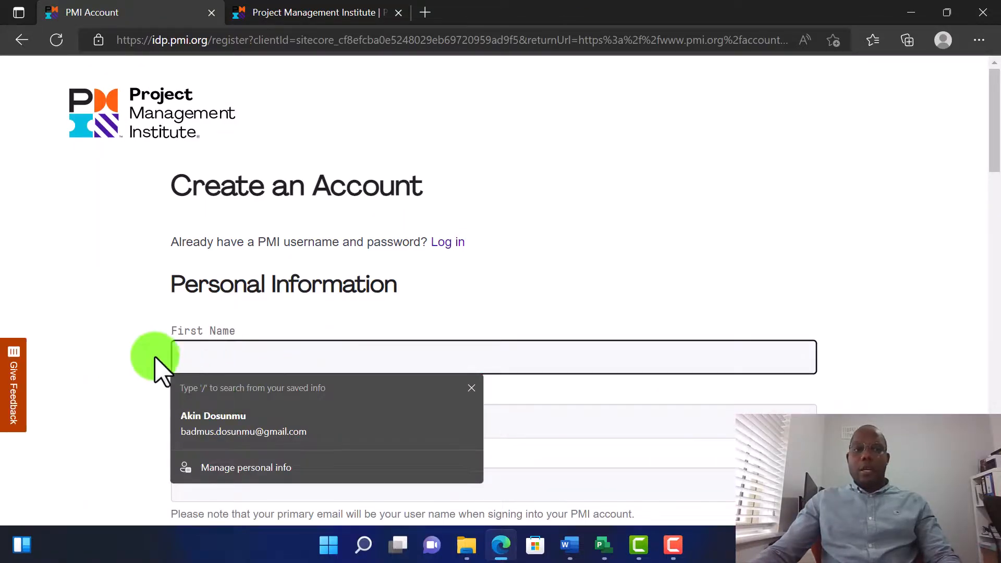
pyautogui.click(217, 446)
pyautogui.click(232, 422)
pyautogui.scroll(-3, 197, 415)
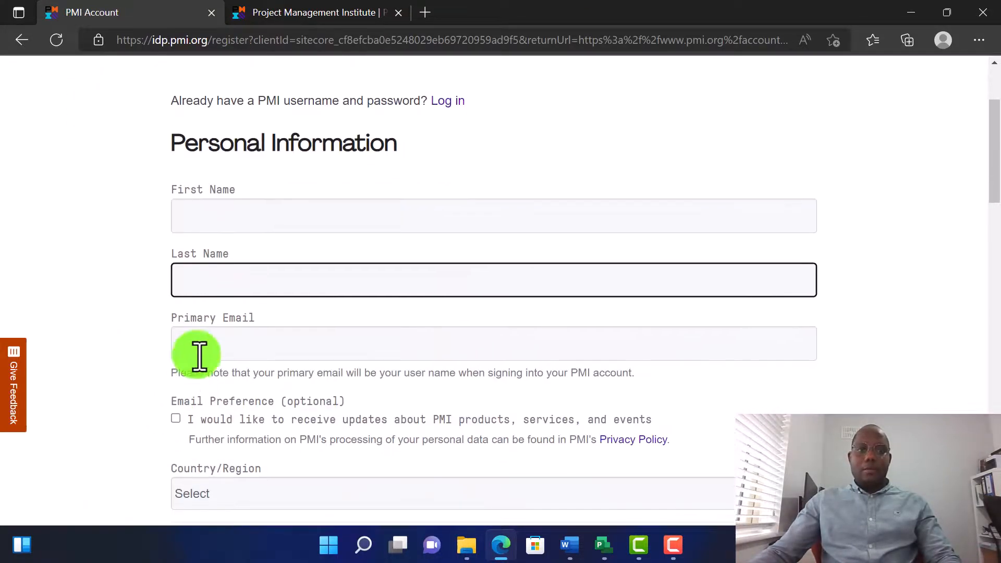
pyautogui.scroll(-3, 209, 342)
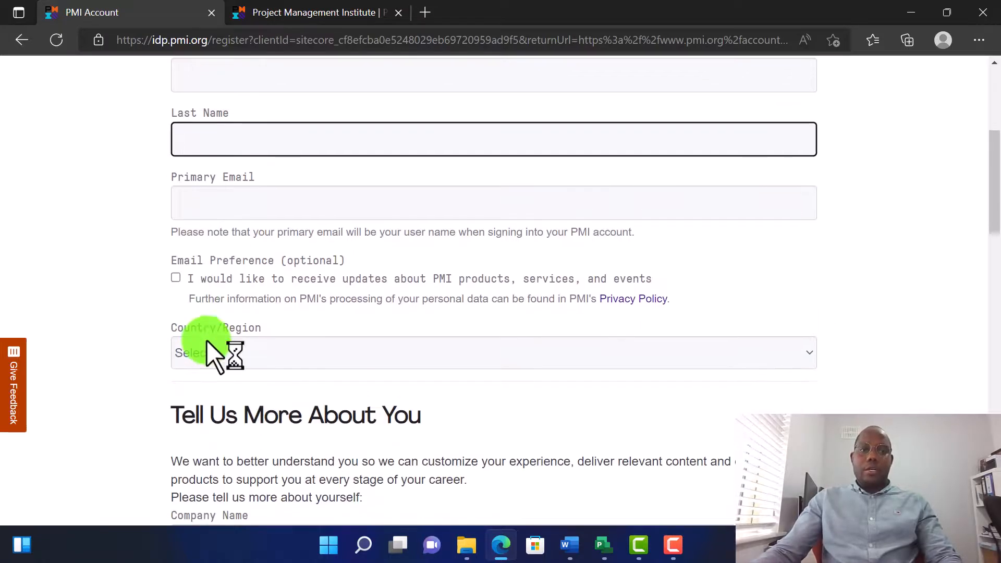
pyautogui.click(208, 352)
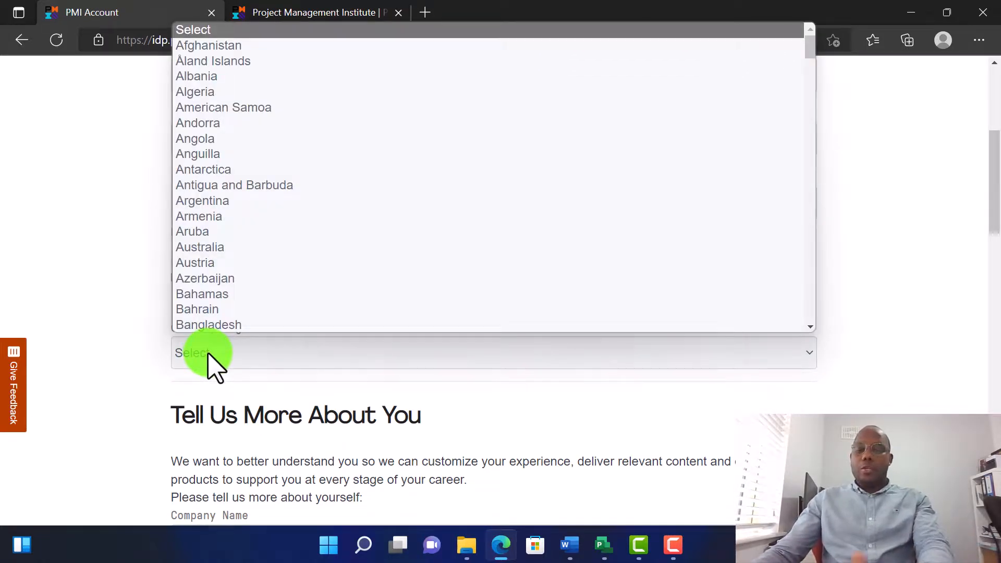
pyautogui.scroll(-4, 146, 380)
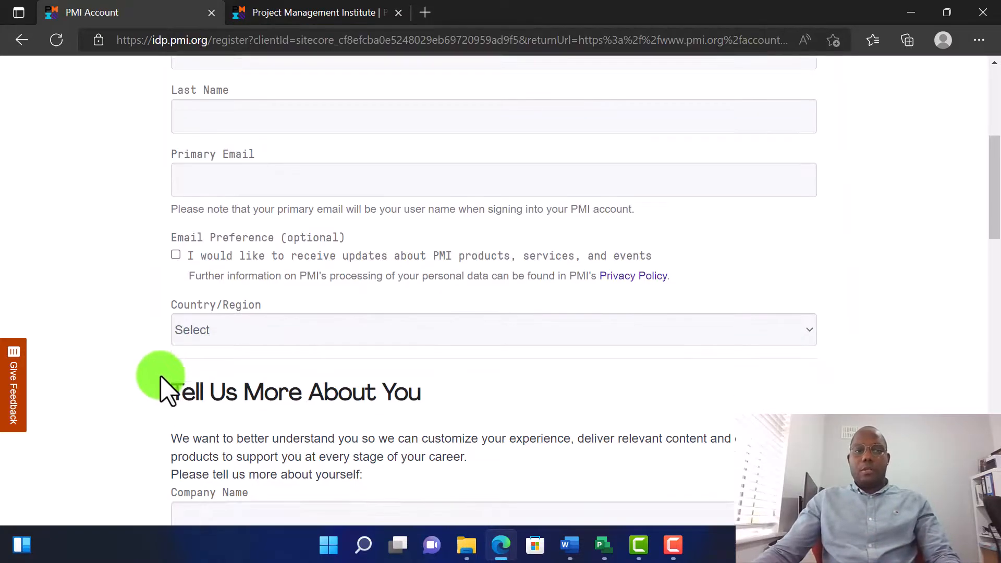
pyautogui.scroll(-1, 172, 373)
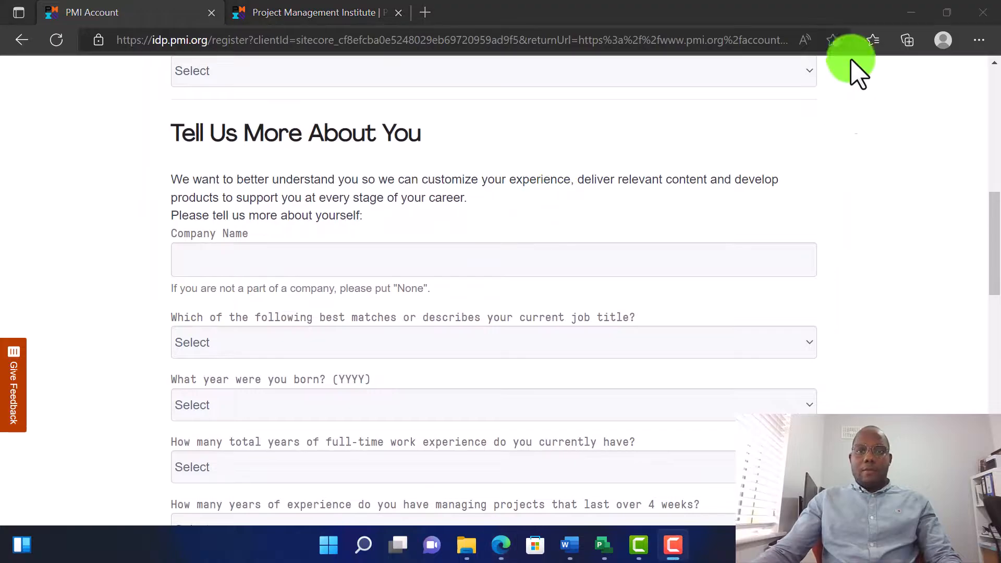
# Examine the company name, job title, birth year and work experience questions under Tell Us More About You
pyautogui.click(299, 254)
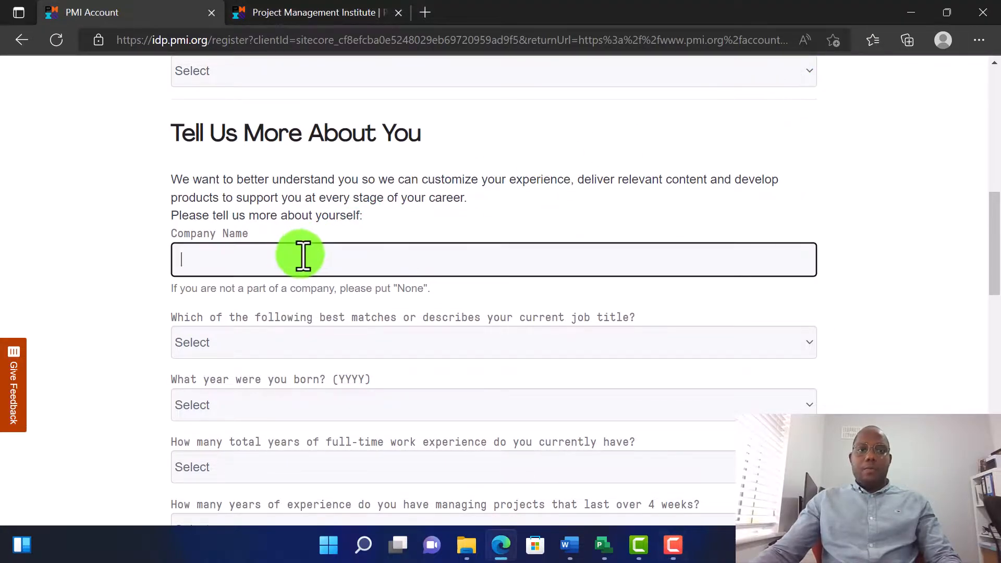
pyautogui.click(120, 292)
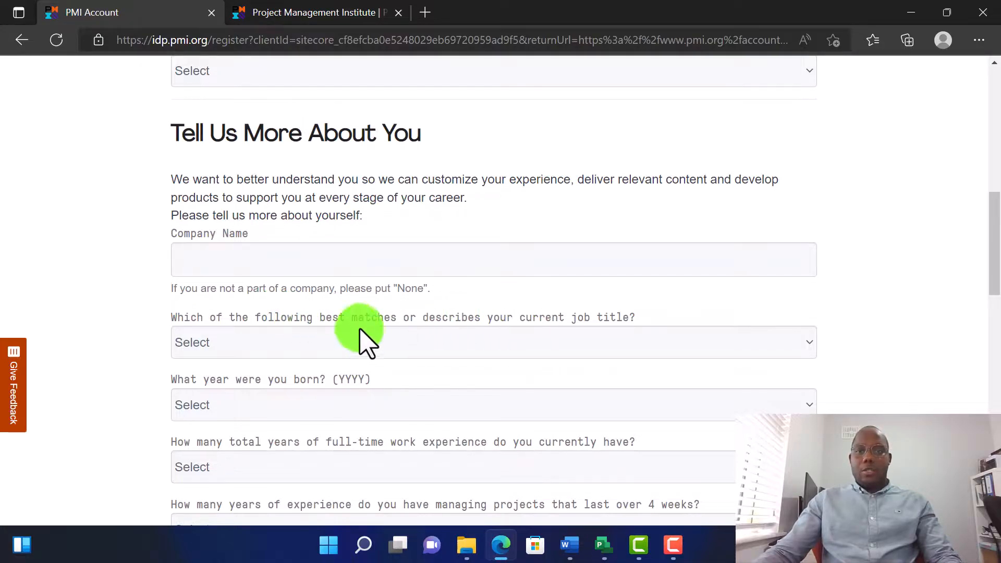
pyautogui.click(479, 350)
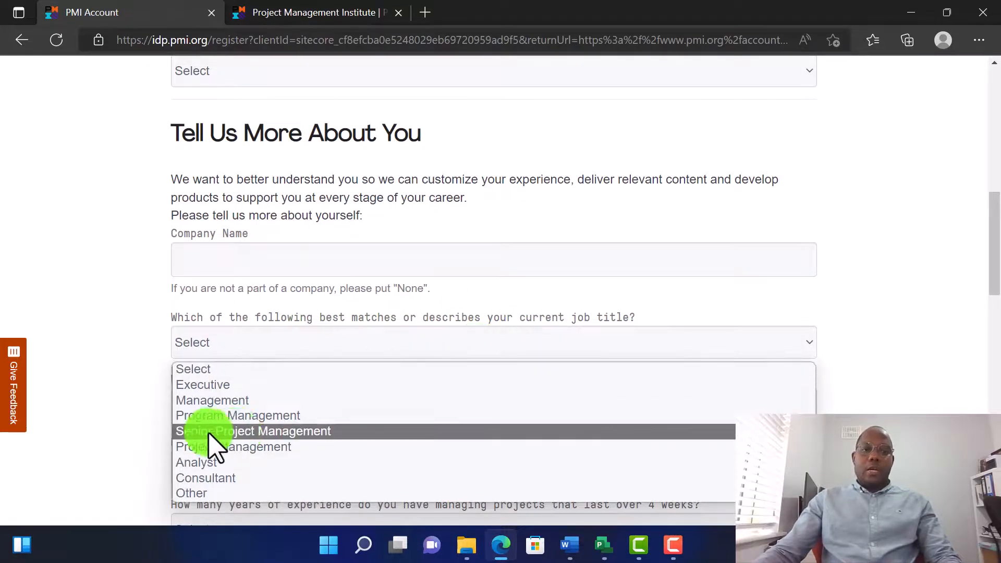
pyautogui.click(898, 272)
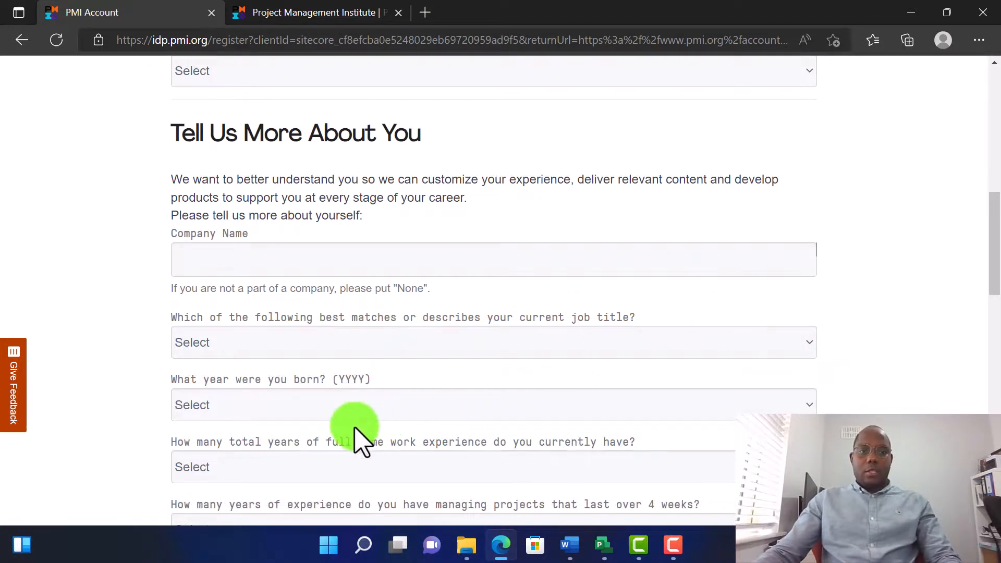
pyautogui.click(239, 411)
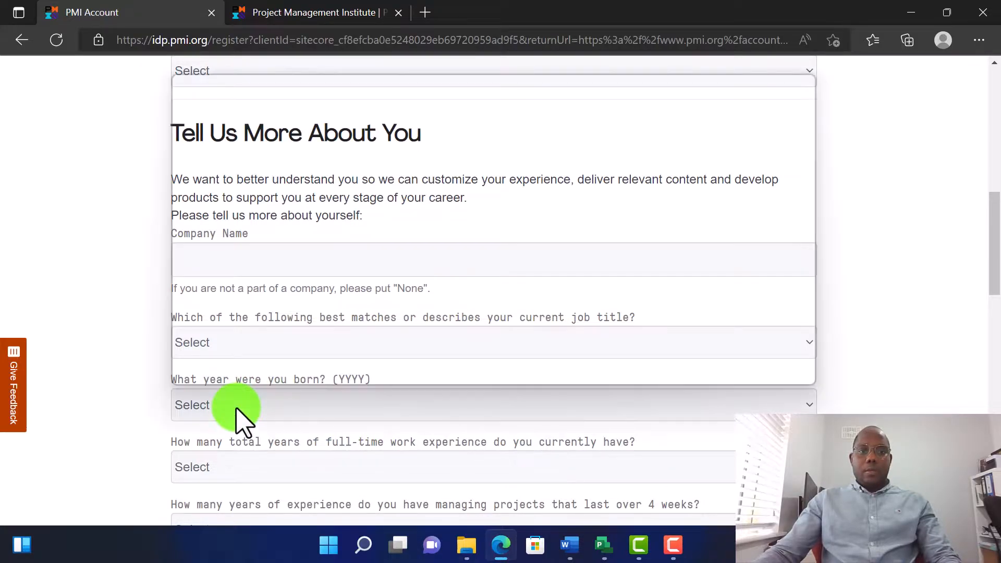
pyautogui.click(831, 369)
pyautogui.scroll(-2, 521, 412)
pyautogui.scroll(-6, 420, 351)
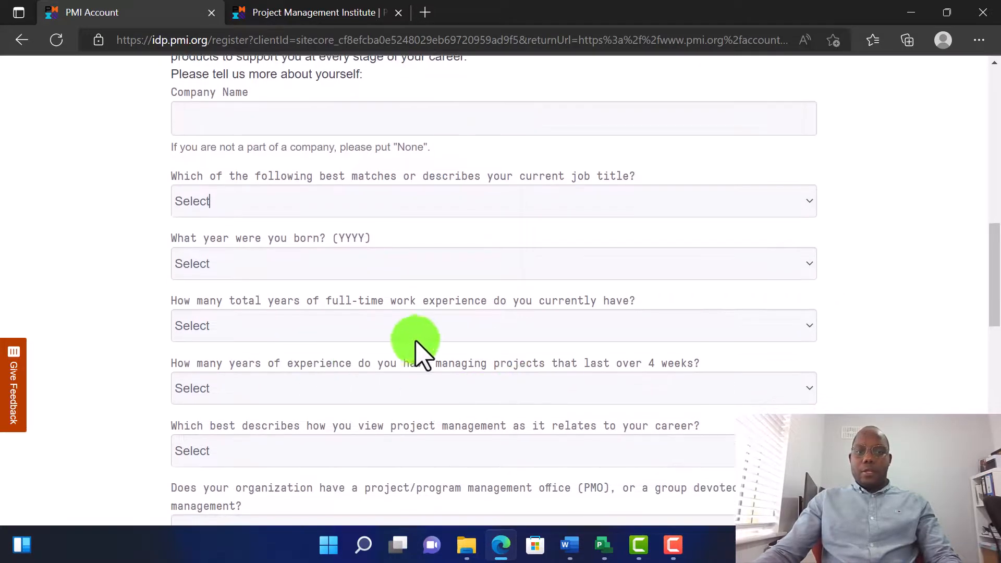
# Examine the remaining optional questions and the Account Information section with its password, security question and answer fields
pyautogui.scroll(-3, 255, 312)
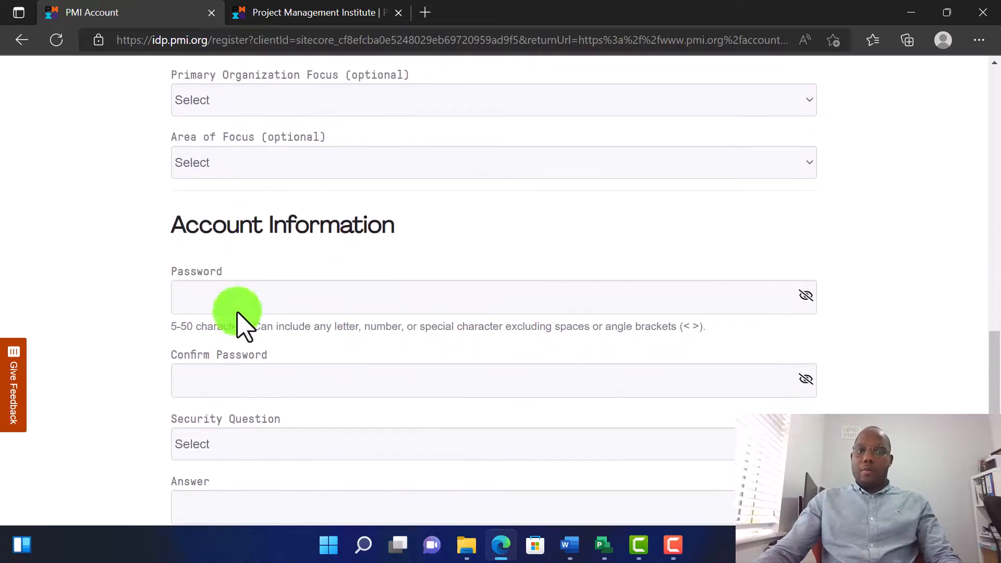
pyautogui.scroll(-5, 230, 315)
pyautogui.scroll(4, 230, 314)
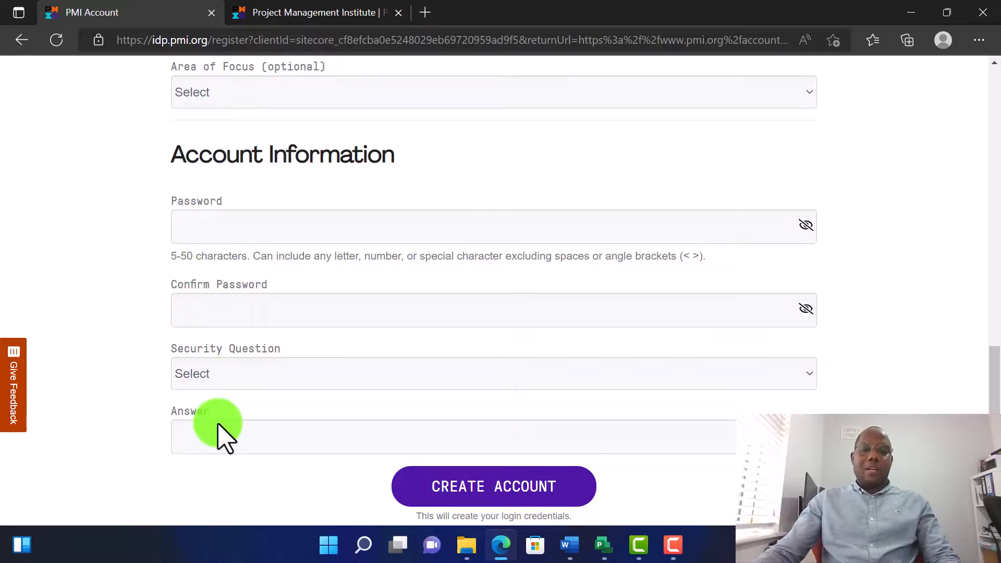
pyautogui.scroll(-2, 219, 436)
pyautogui.scroll(-1, 313, 429)
pyautogui.scroll(-2, 193, 370)
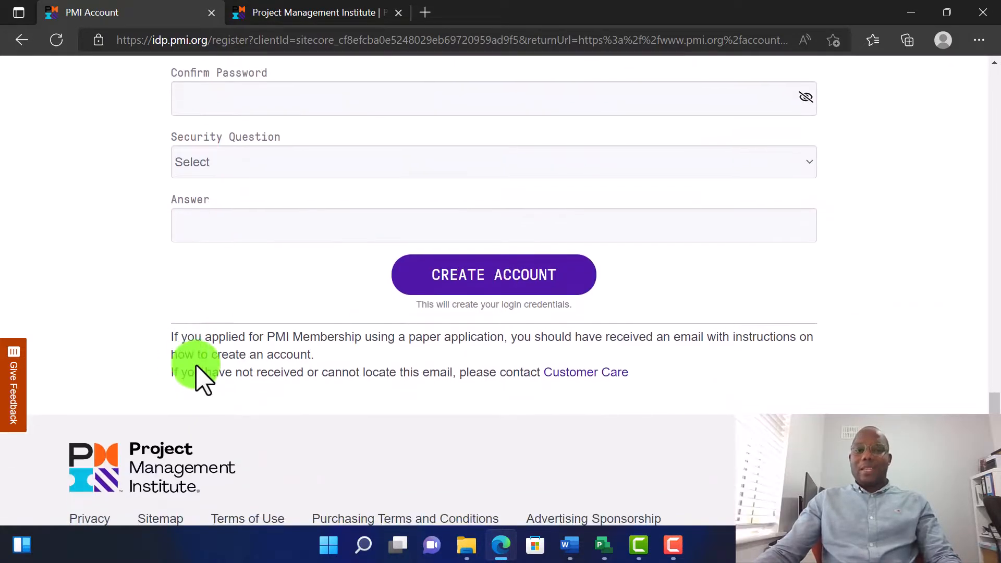
pyautogui.scroll(1, 201, 380)
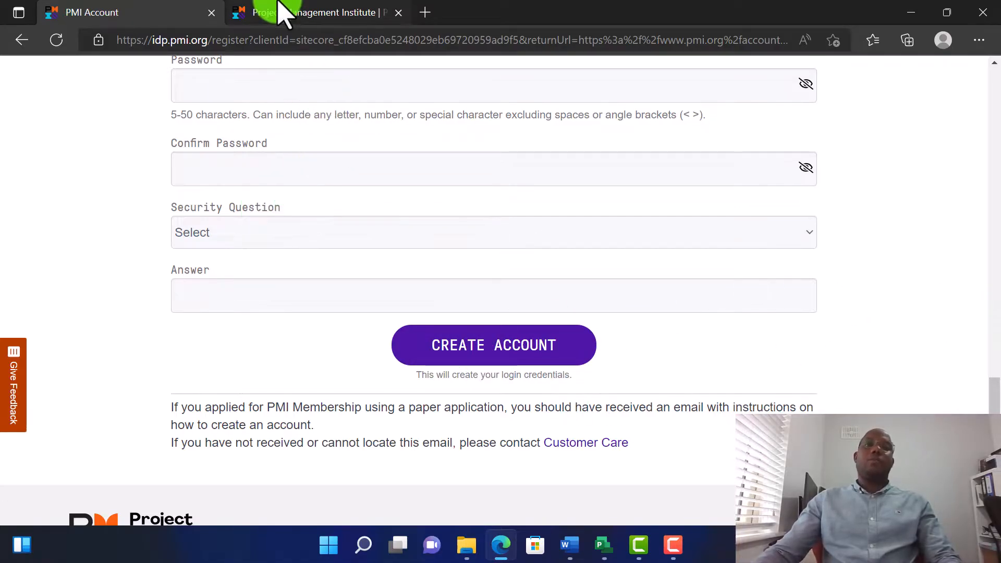
pyautogui.click(302, 14)
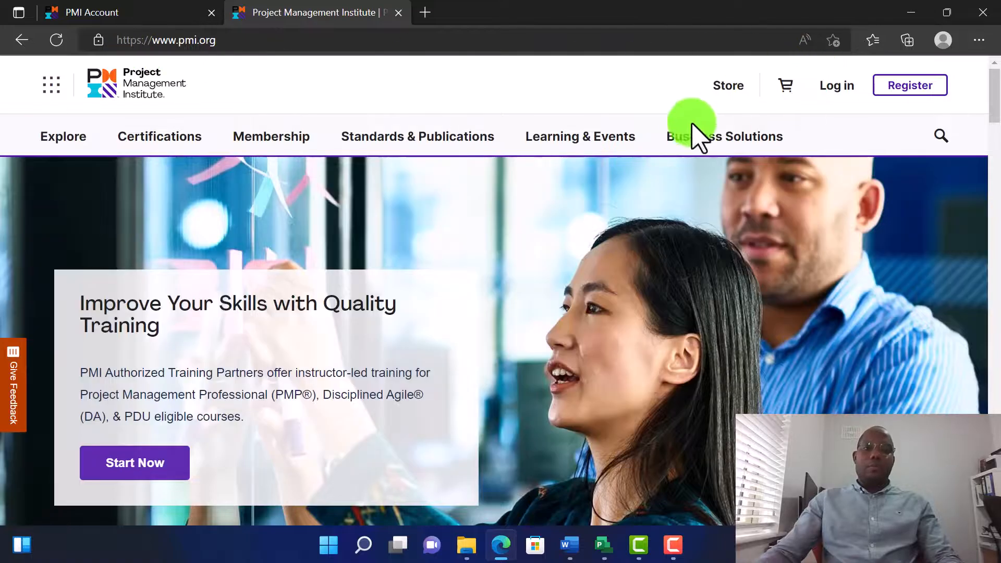
pyautogui.click(836, 87)
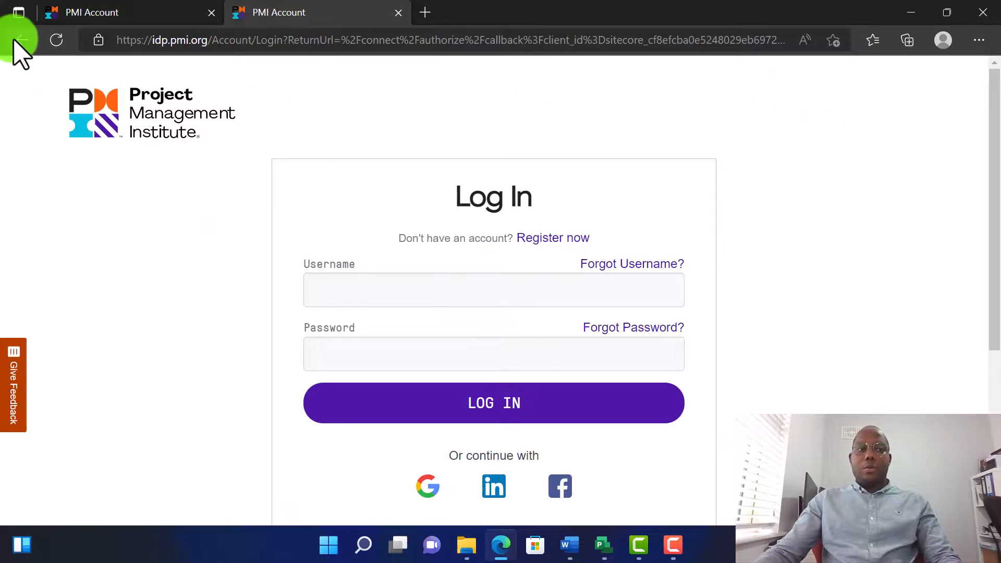
pyautogui.click(20, 41)
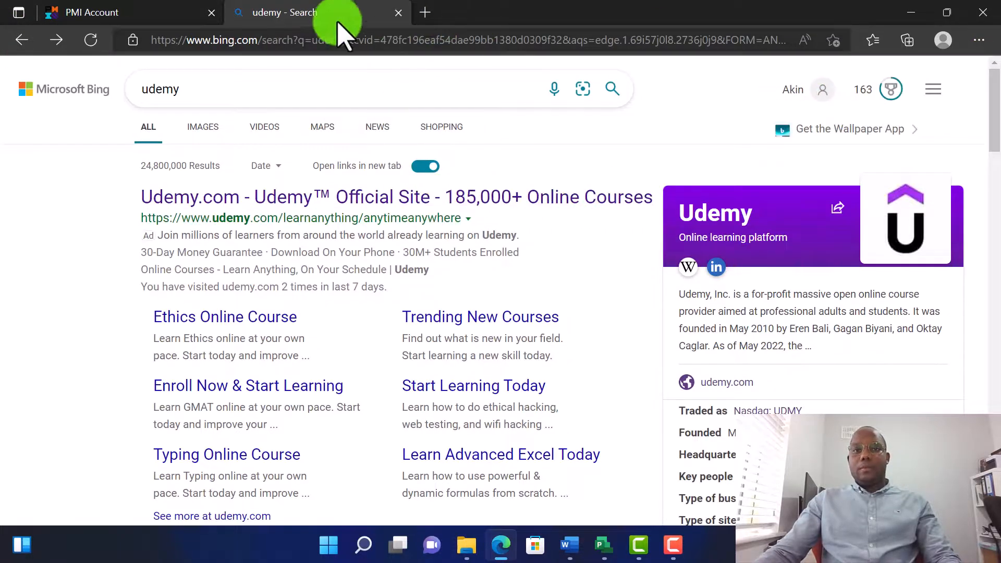
pyautogui.click(22, 40)
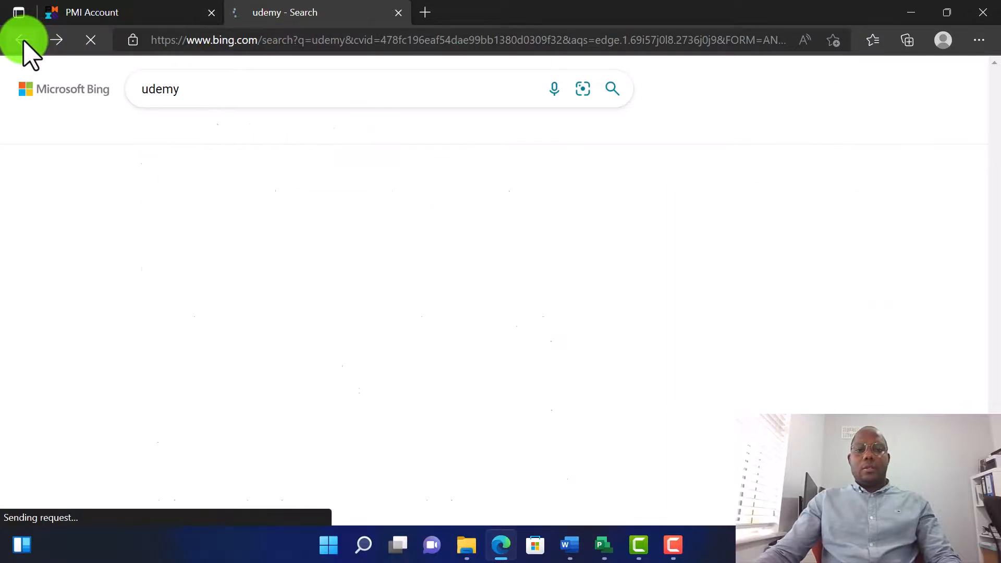
# Return from the registration form to the PMI home page and open its login page
pyautogui.click(133, 13)
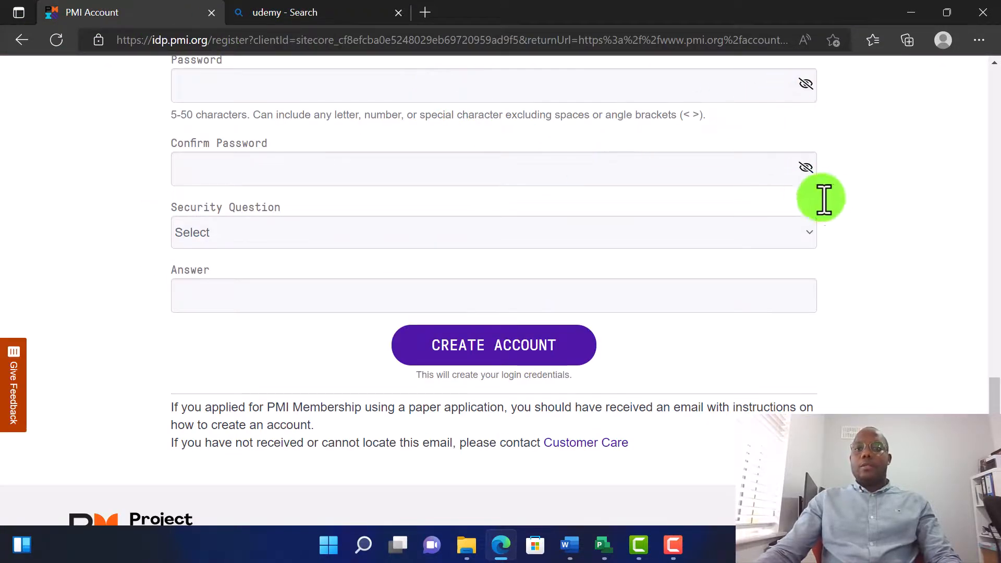
pyautogui.scroll(20, 838, 212)
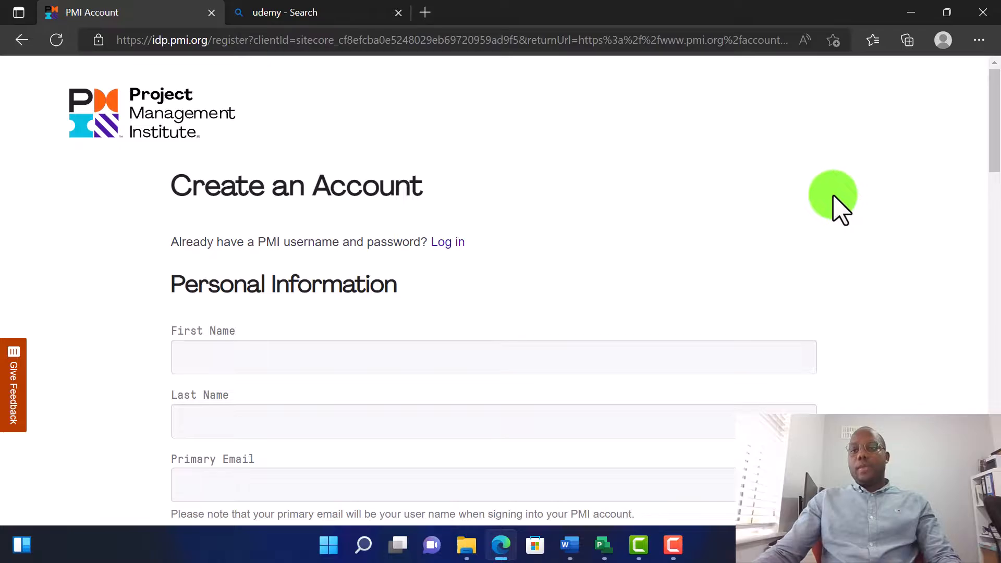
pyautogui.click(21, 40)
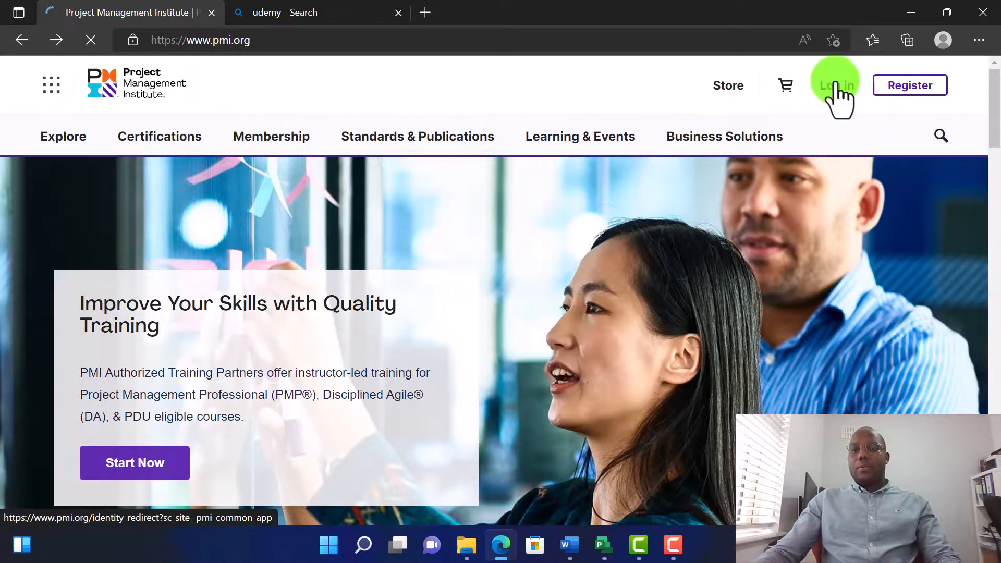
pyautogui.click(836, 86)
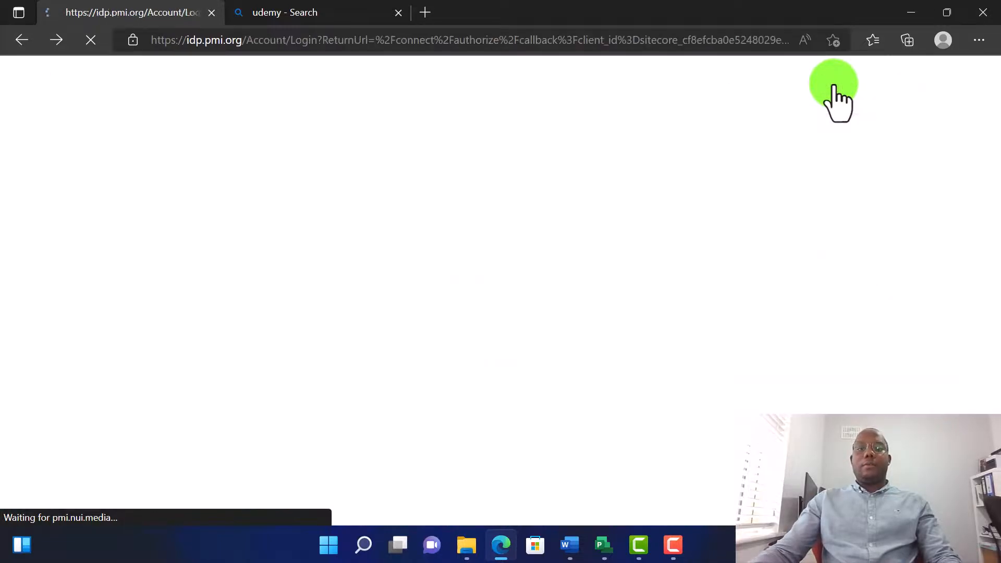
# Log in to the PMI account with the saved e-mail username and the account password
pyautogui.click(340, 288)
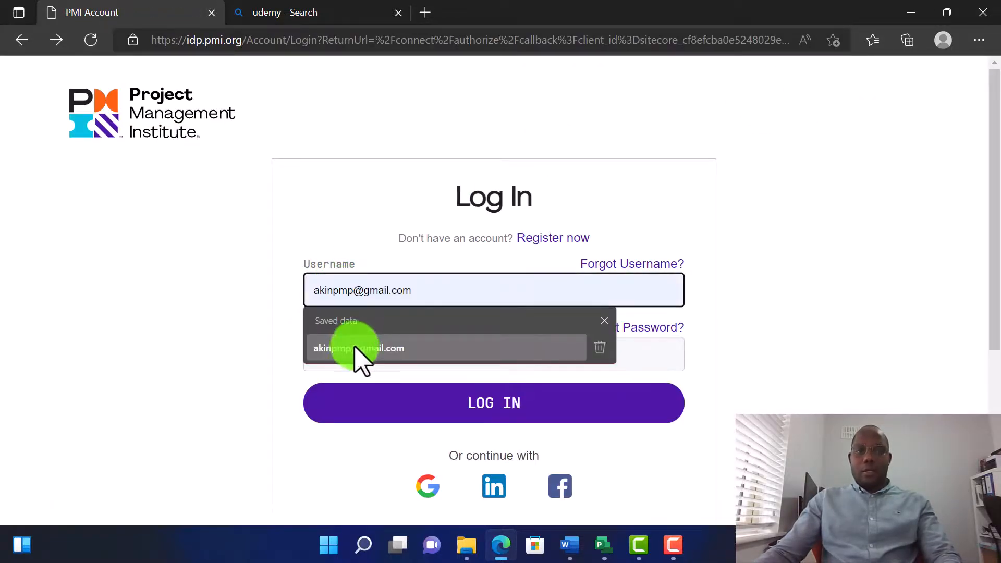
pyautogui.click(354, 348)
pyautogui.click(360, 348)
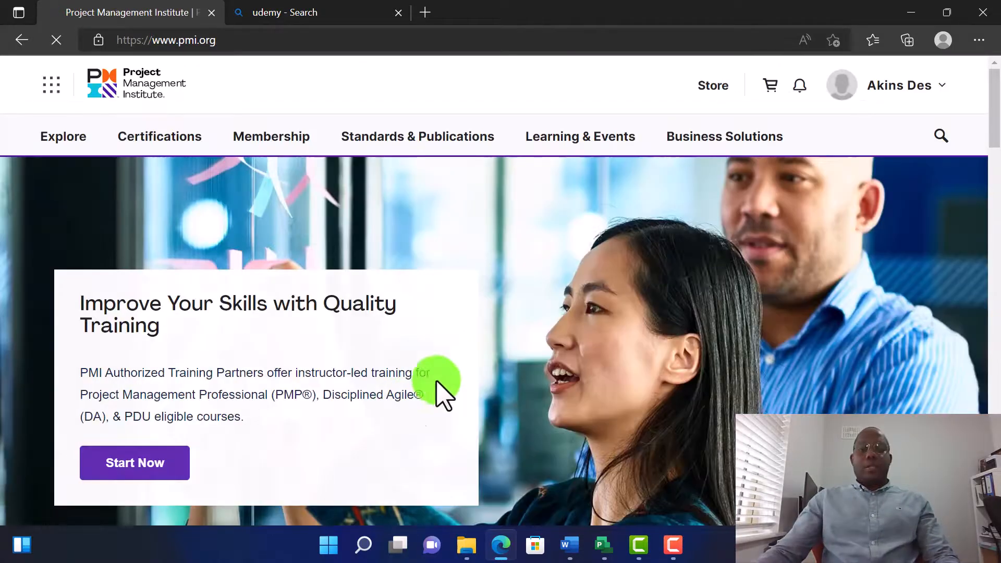
# Open the account's Dashboard and expand its Certifications section
pyautogui.click(941, 88)
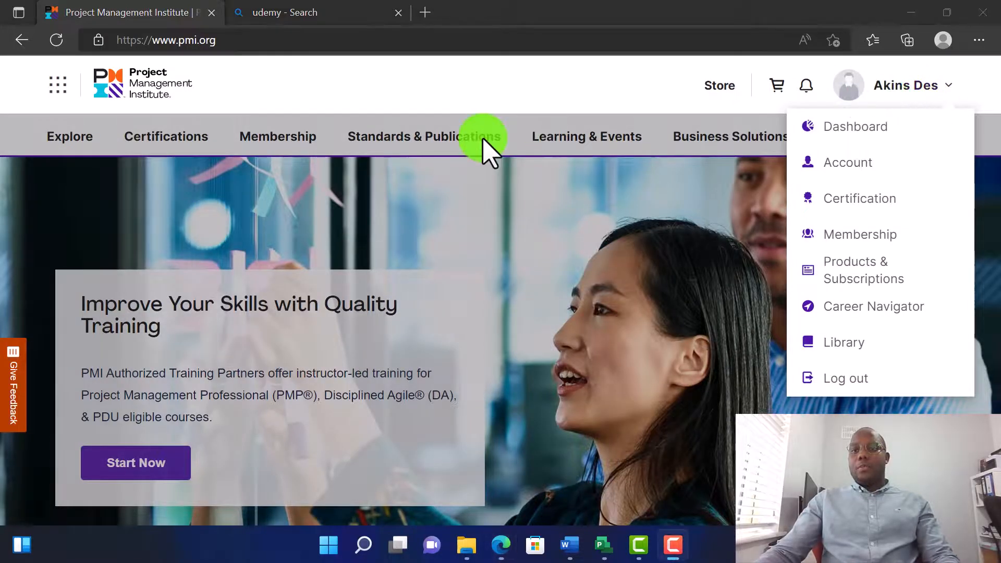
pyautogui.click(852, 127)
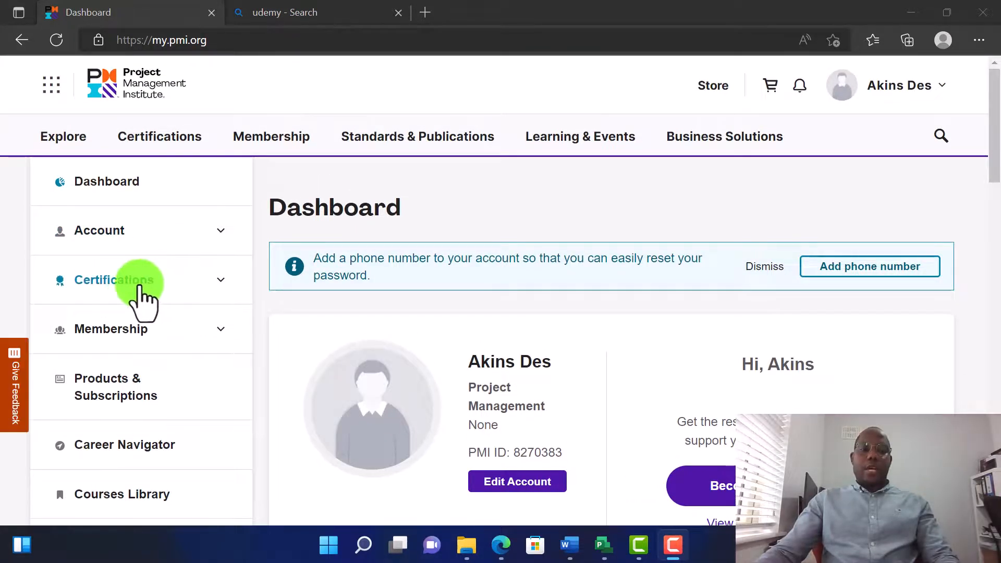
pyautogui.click(225, 281)
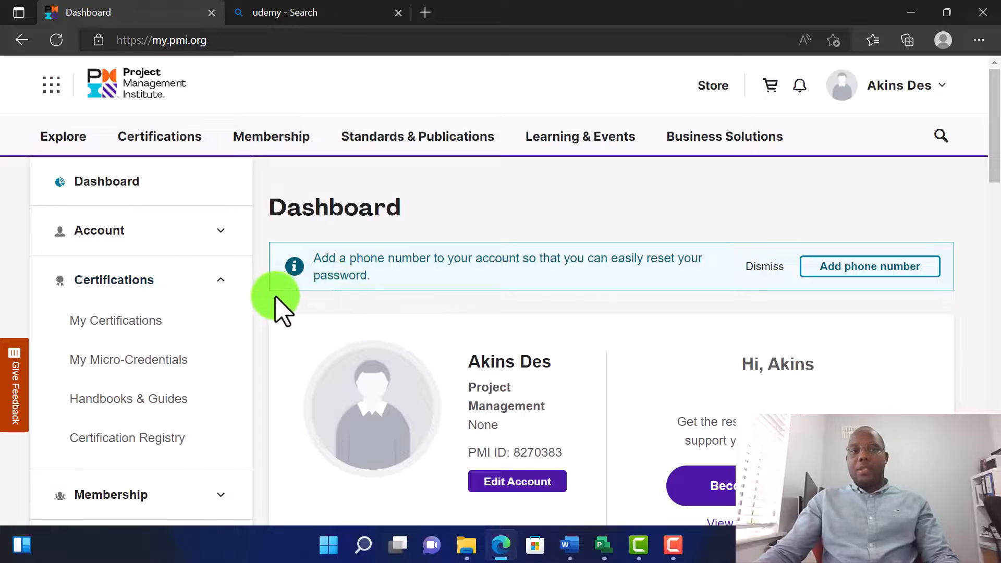
# Find the in-progress PMP Application on the dashboard and continue it
pyautogui.scroll(-4, 280, 305)
pyautogui.scroll(-13, 280, 305)
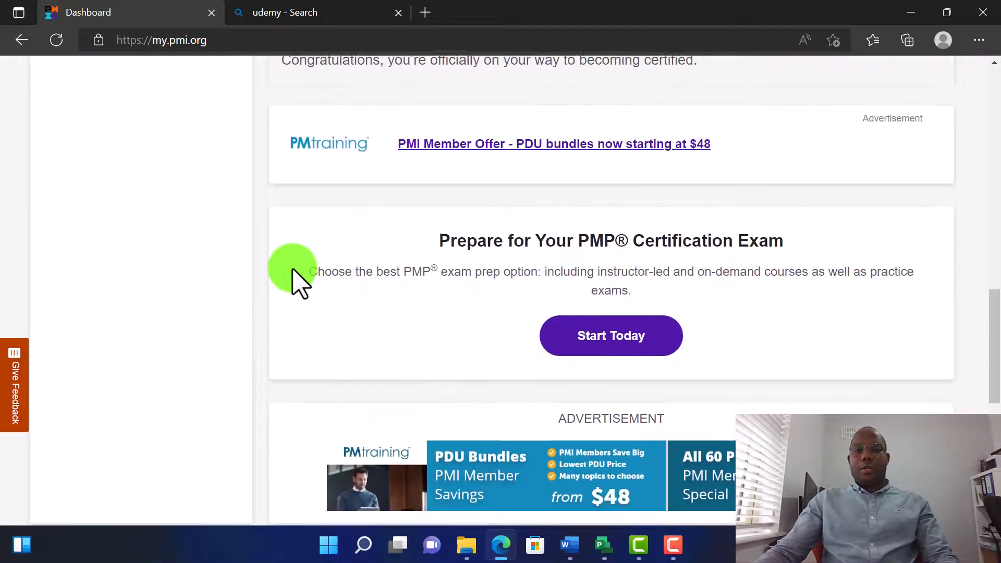
pyautogui.scroll(6, 297, 279)
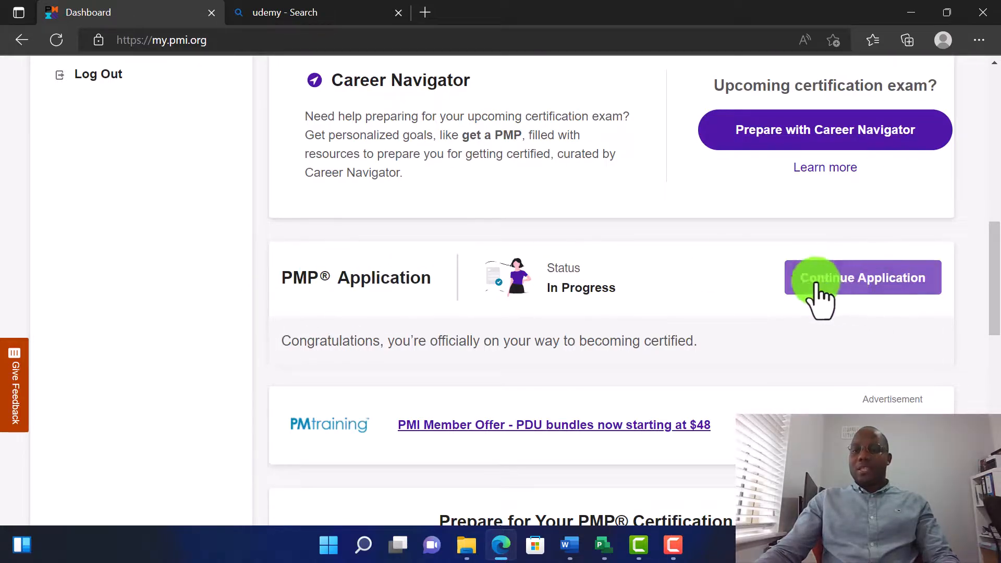
pyautogui.click(864, 292)
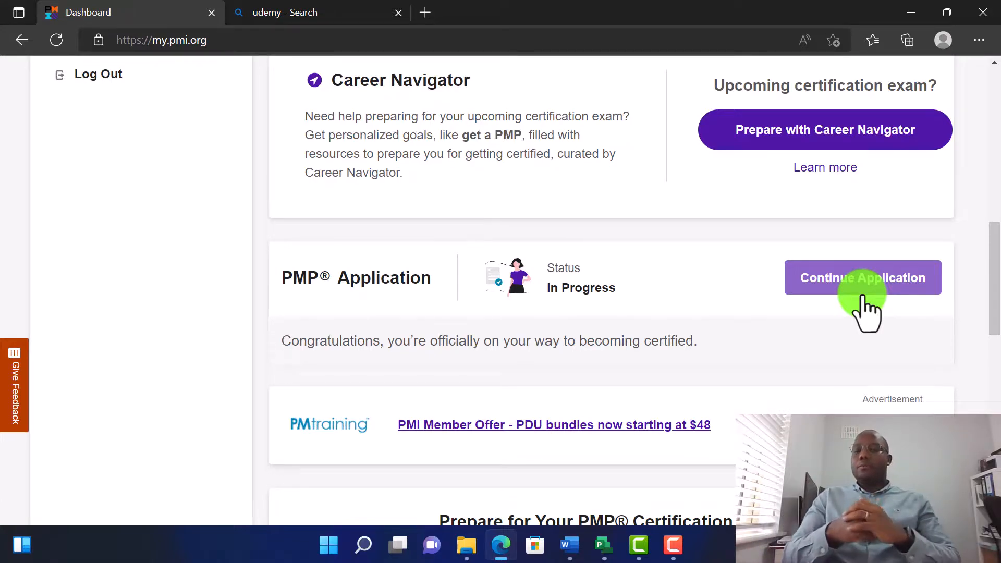
pyautogui.click(886, 292)
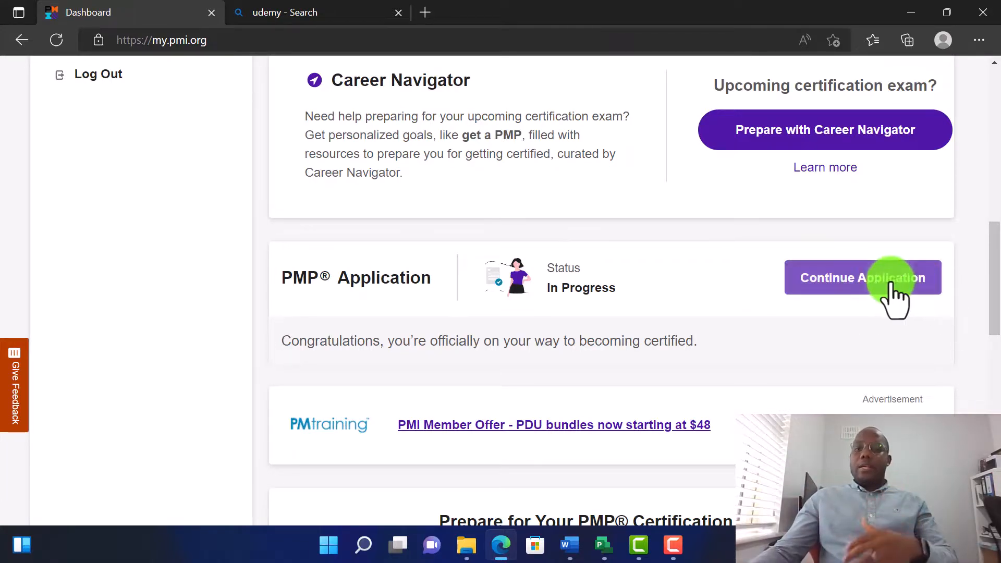
pyautogui.click(865, 299)
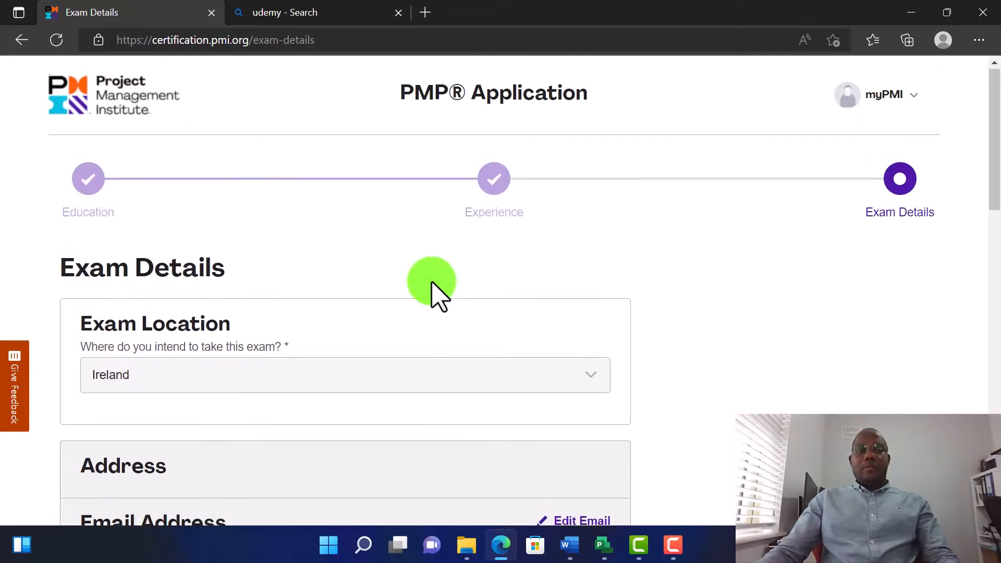
# Review the Exam Details page from exam location down to the agreement checkboxes, and go back to the Education stage
pyautogui.scroll(-6, 431, 283)
pyautogui.scroll(2, 431, 283)
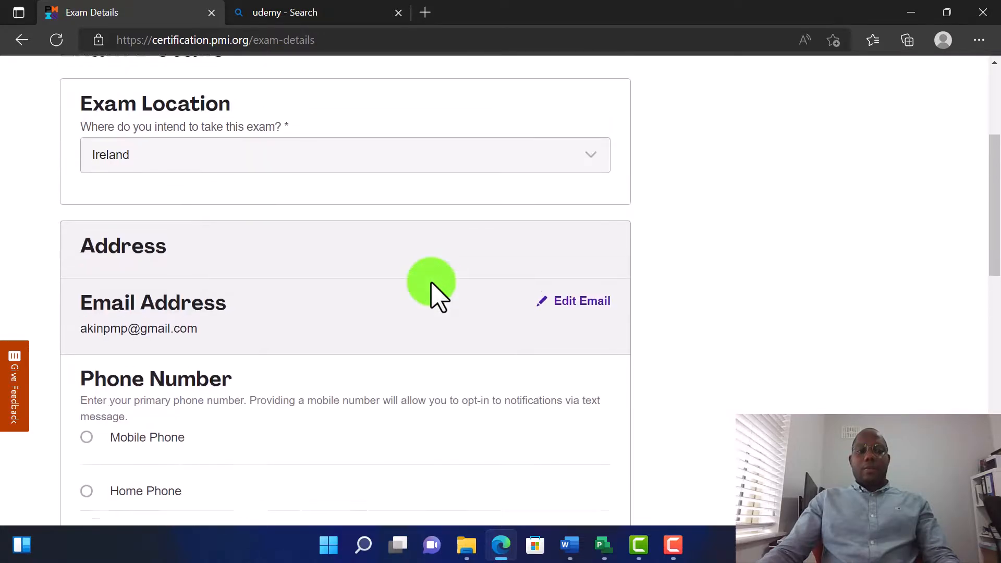
pyautogui.scroll(-5, 431, 283)
pyautogui.scroll(-8, 431, 284)
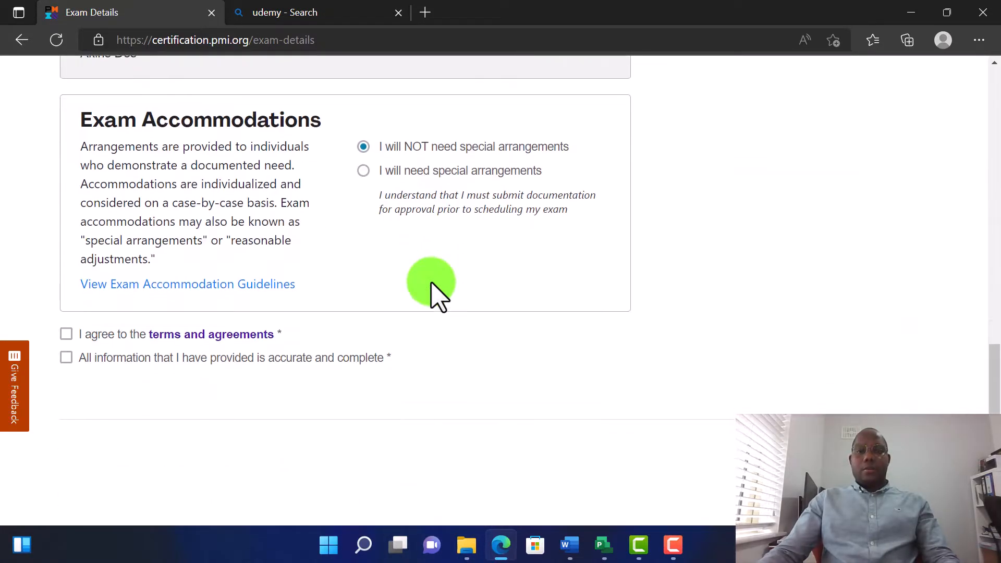
pyautogui.scroll(4, 436, 296)
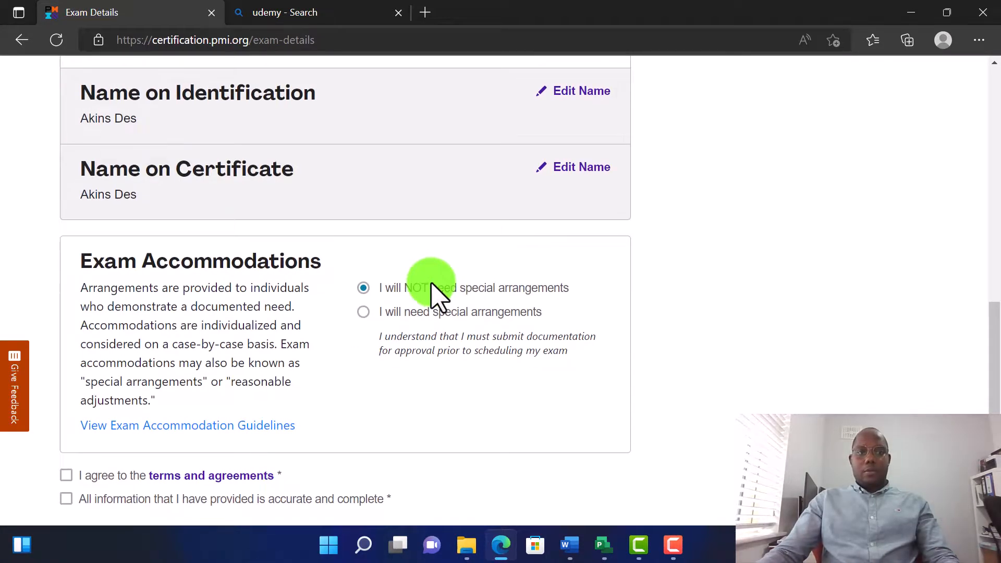
pyautogui.scroll(15, 431, 284)
pyautogui.click(86, 188)
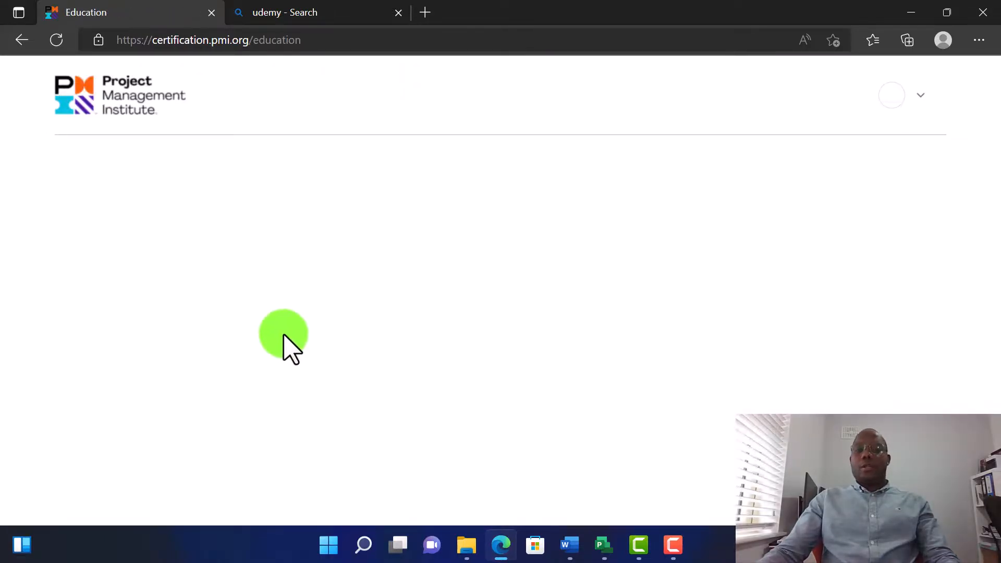
# Open the academic education entry for editing and choose Bachelor Degree as the highest level of education
pyautogui.scroll(-3, 235, 323)
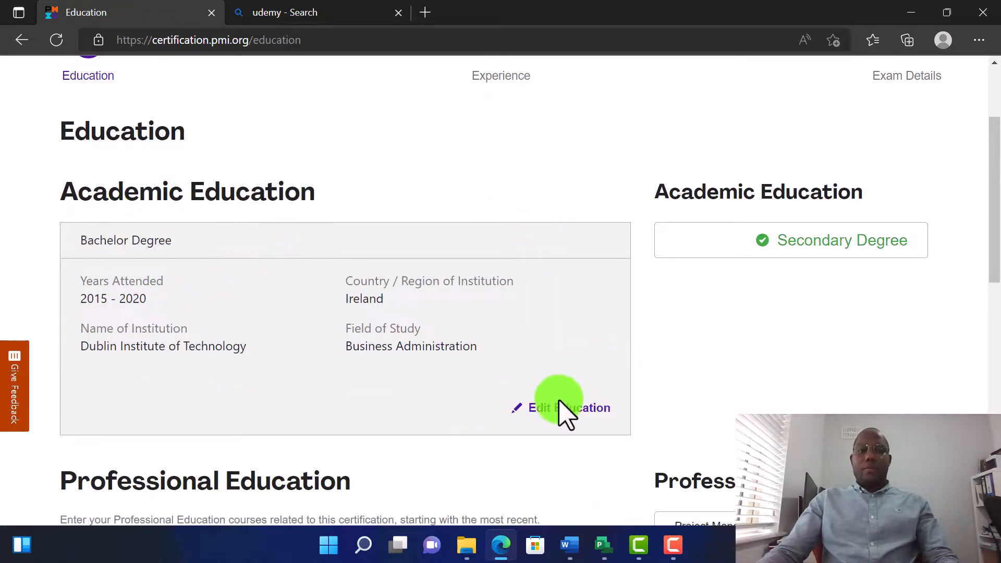
pyautogui.click(553, 411)
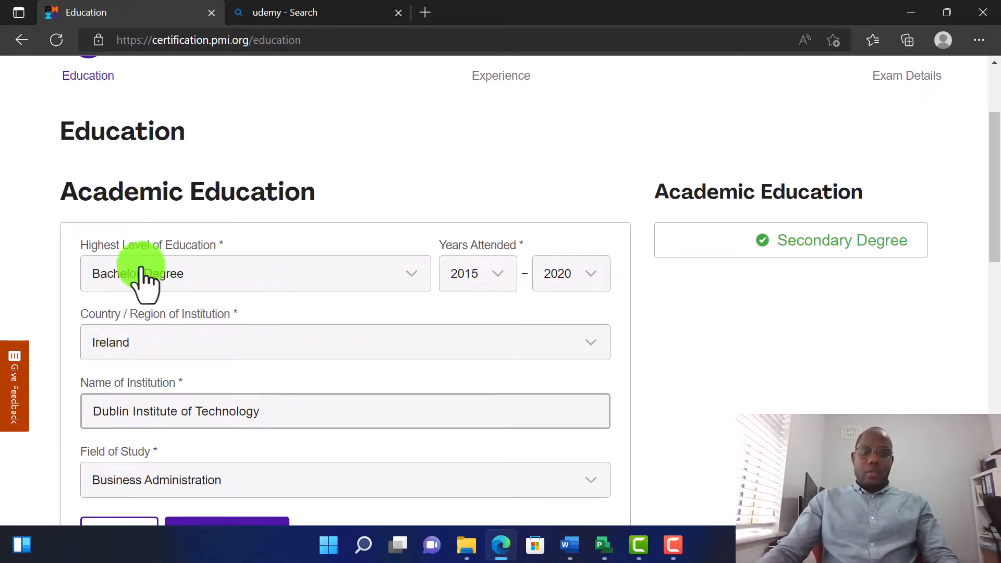
pyautogui.click(229, 275)
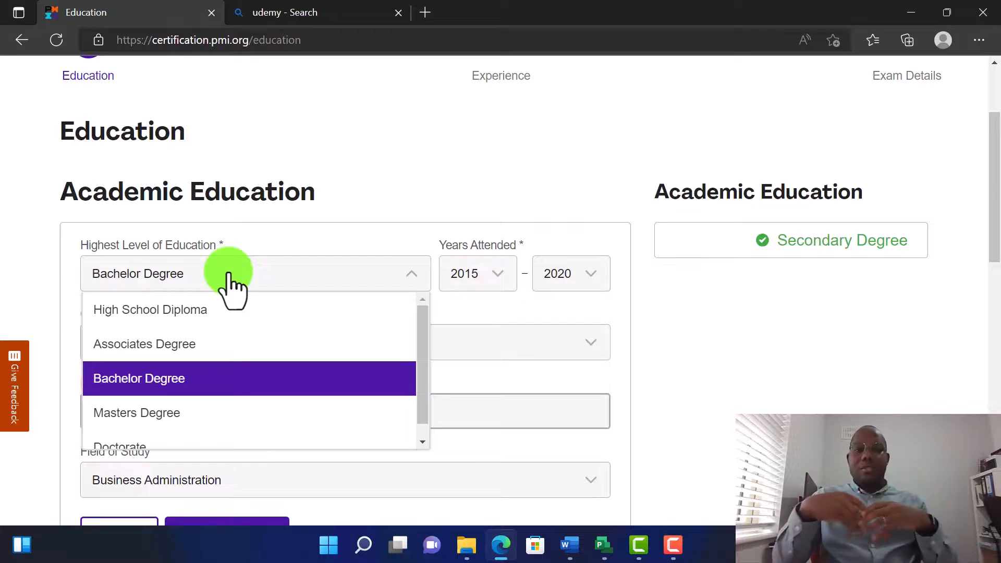
pyautogui.click(158, 379)
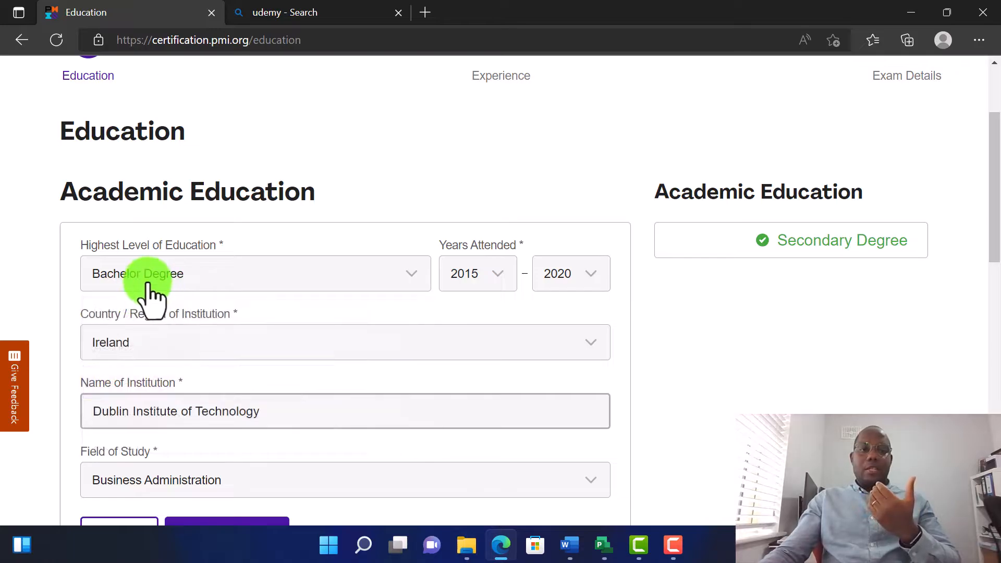
# Check the start and end year choices for the years attended without changing them
pyautogui.click(501, 276)
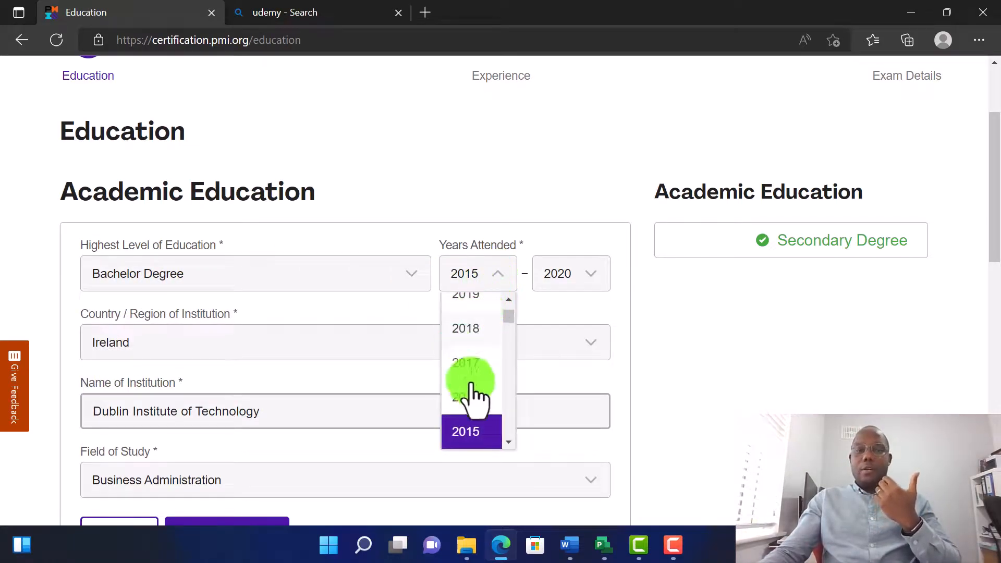
pyautogui.click(575, 305)
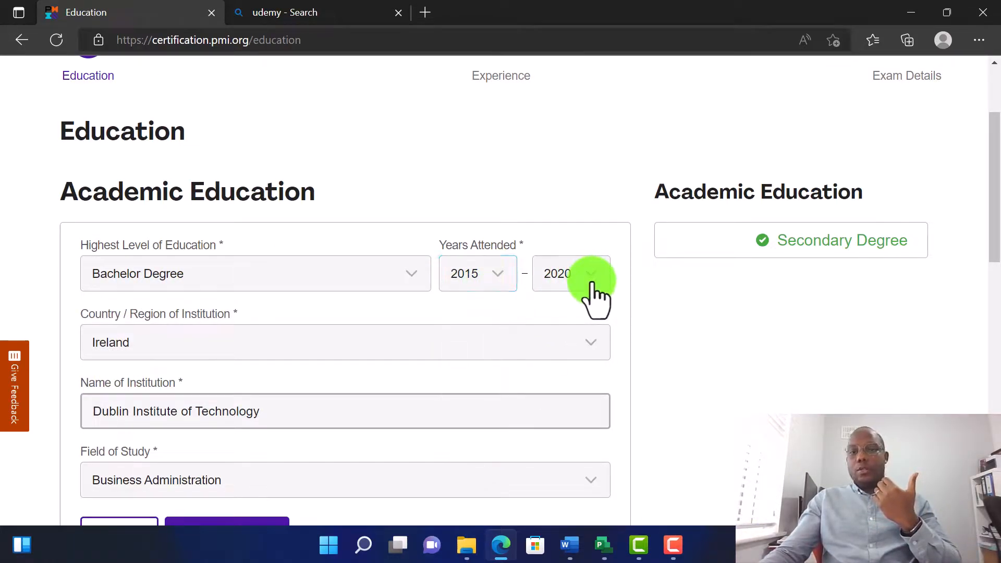
pyautogui.click(591, 284)
pyautogui.click(597, 284)
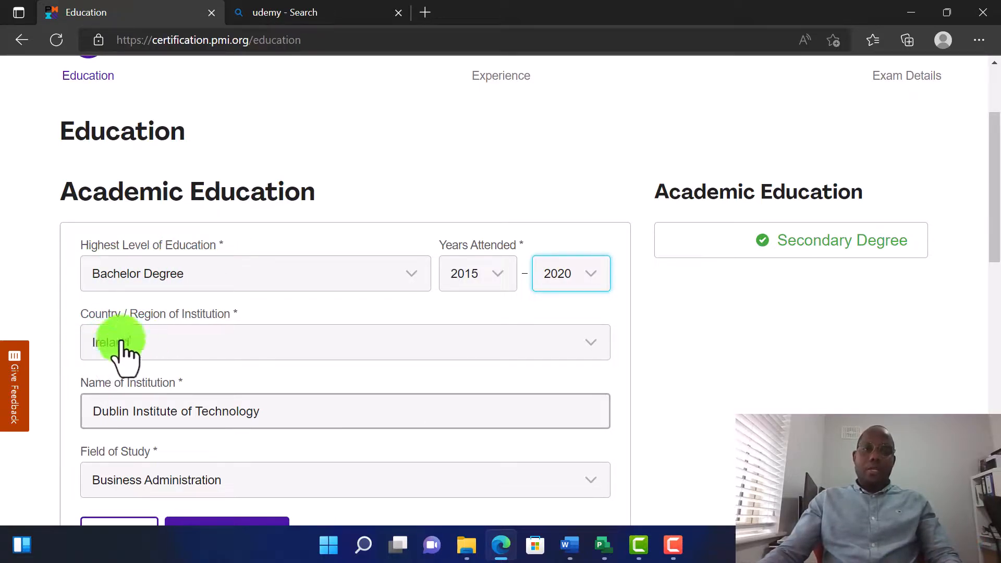
# Check the institution name and the field of study choices, and save the academic education entry
pyautogui.scroll(-3, 156, 402)
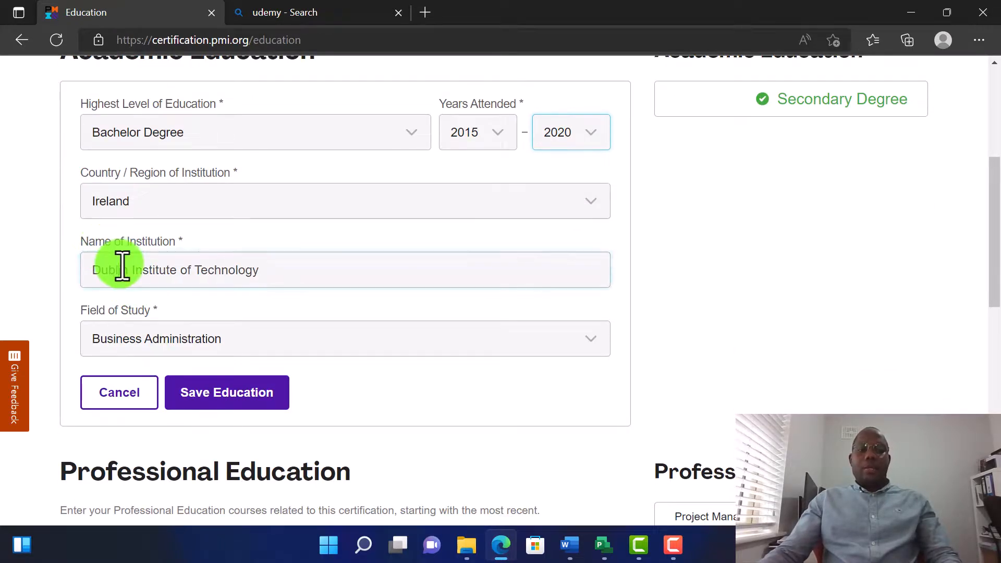
pyautogui.click(96, 274)
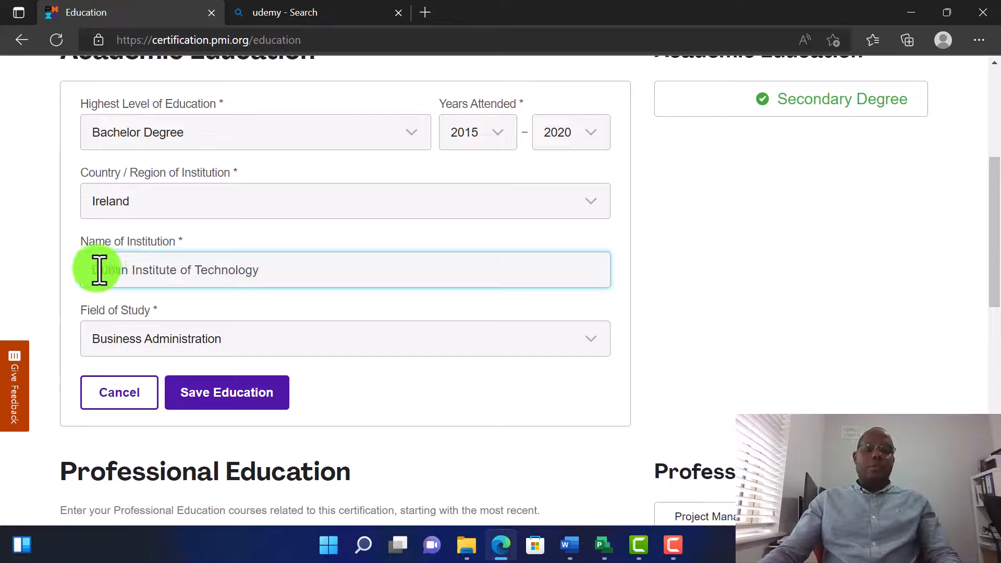
pyautogui.click(279, 339)
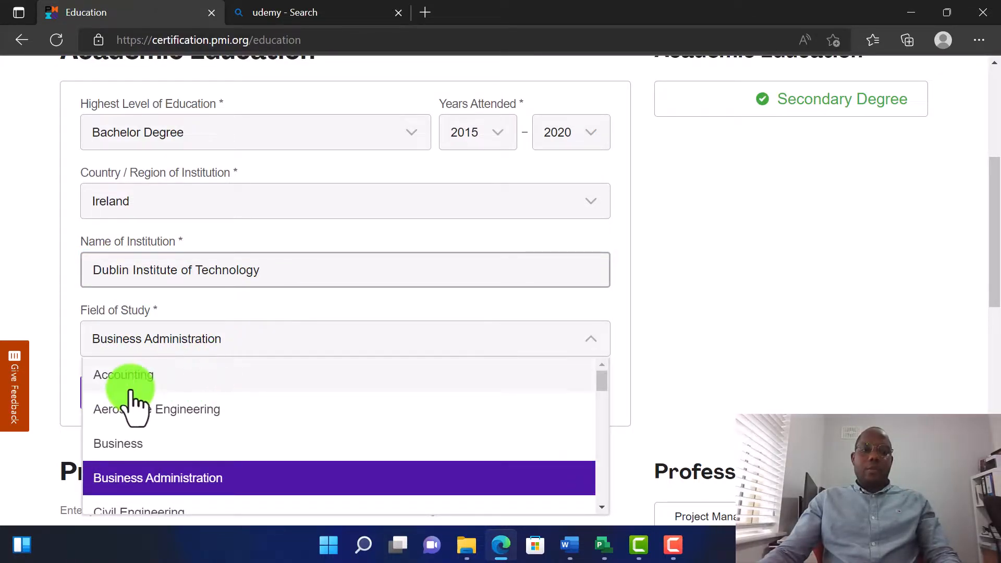
pyautogui.click(281, 344)
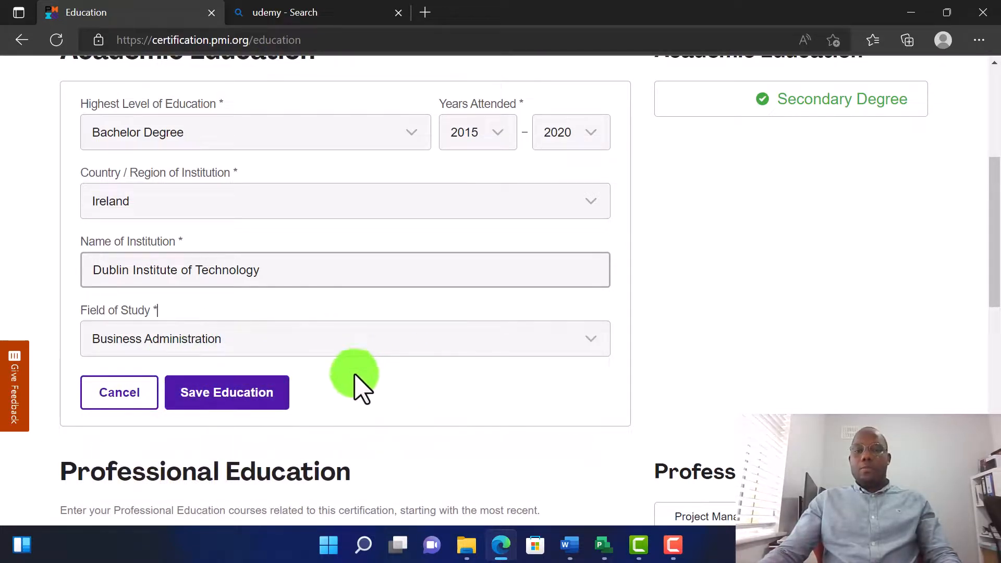
pyautogui.click(237, 398)
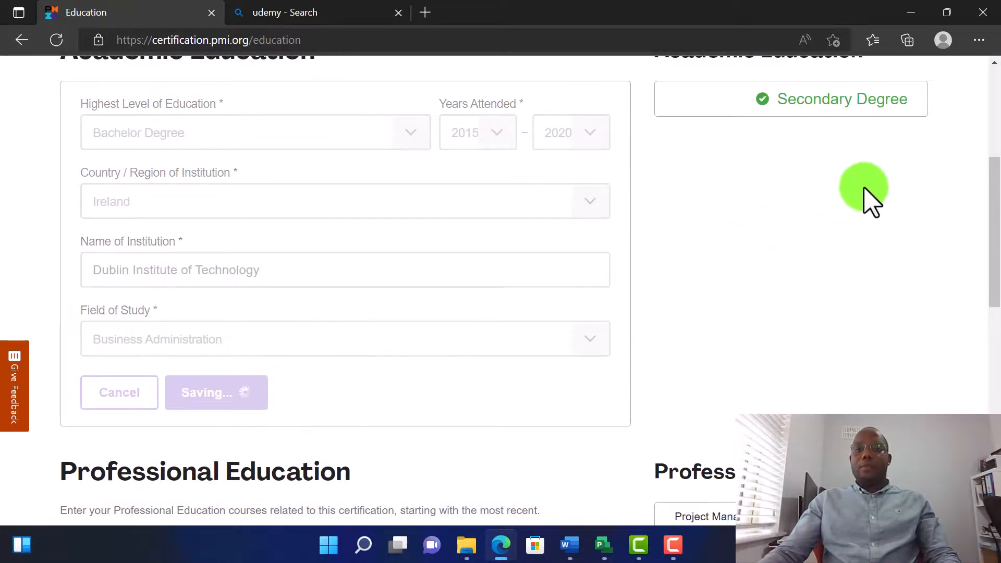
# Review the saved academic education entry, its years attended and the degree status in the Academic Education summary
pyautogui.scroll(4, 859, 198)
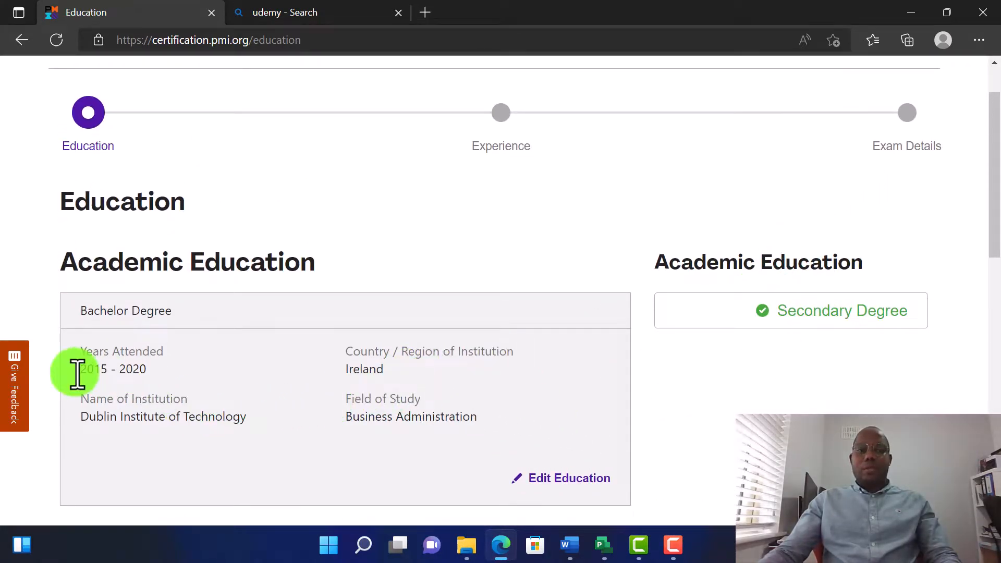
pyautogui.moveTo(101, 371); pyautogui.dragTo(146, 373)
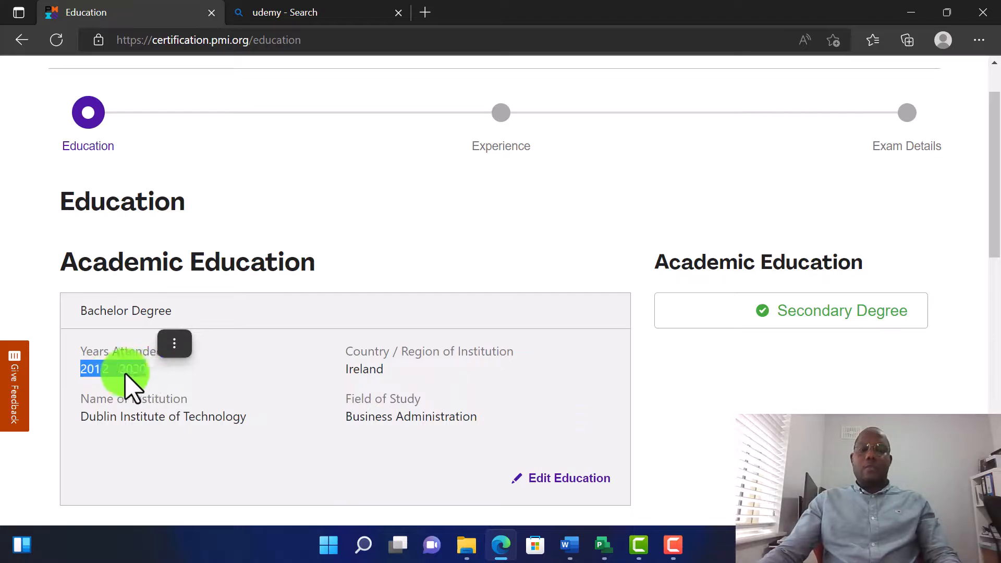
pyautogui.click(821, 312)
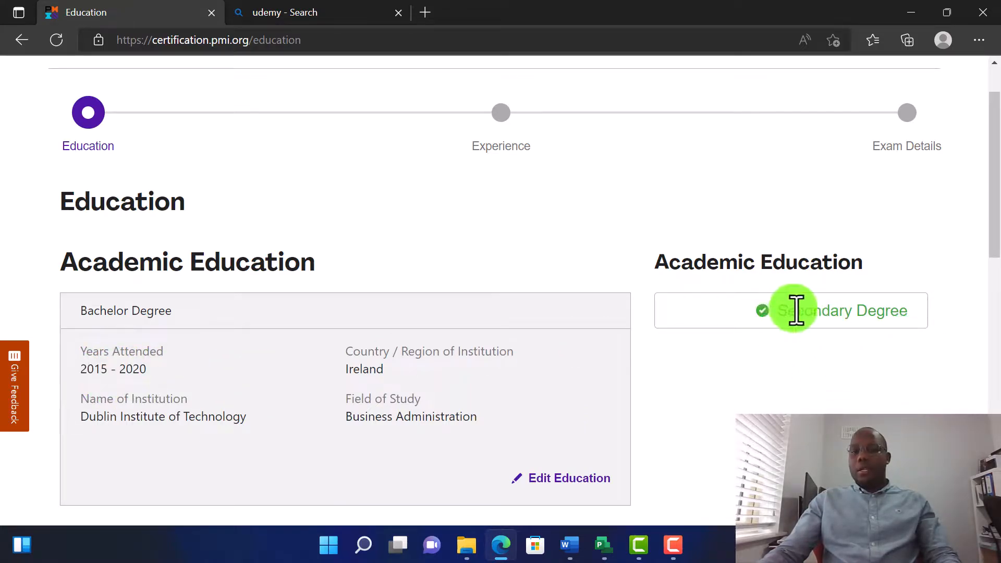
pyautogui.scroll(-1, 826, 312)
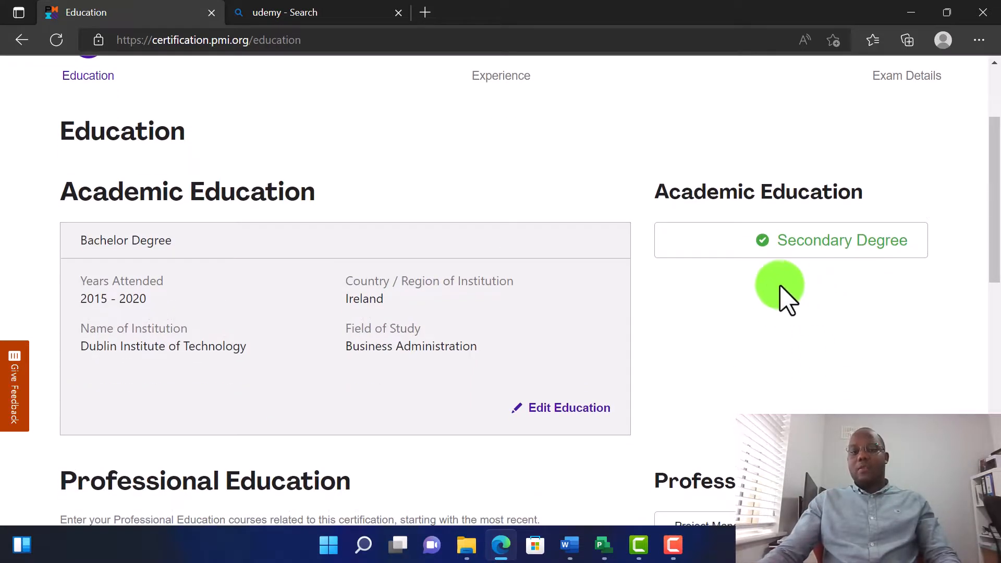
pyautogui.scroll(-1, 784, 297)
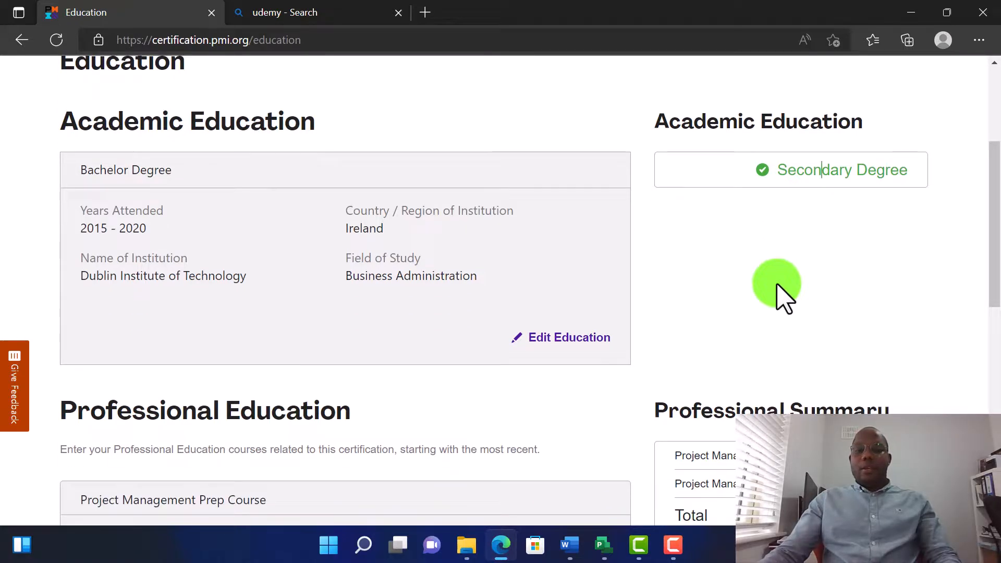
pyautogui.scroll(2, 677, 295)
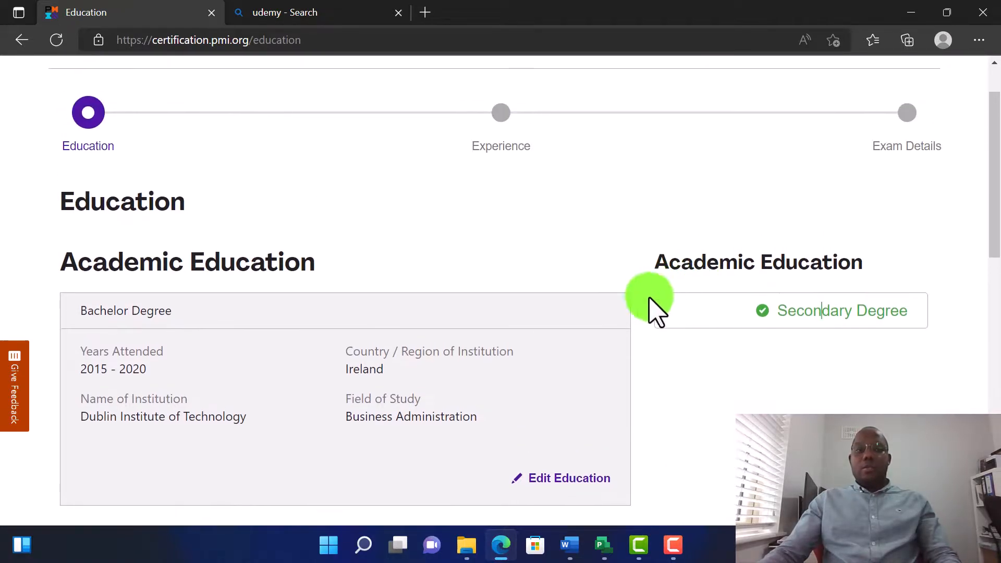
pyautogui.scroll(-2, 167, 409)
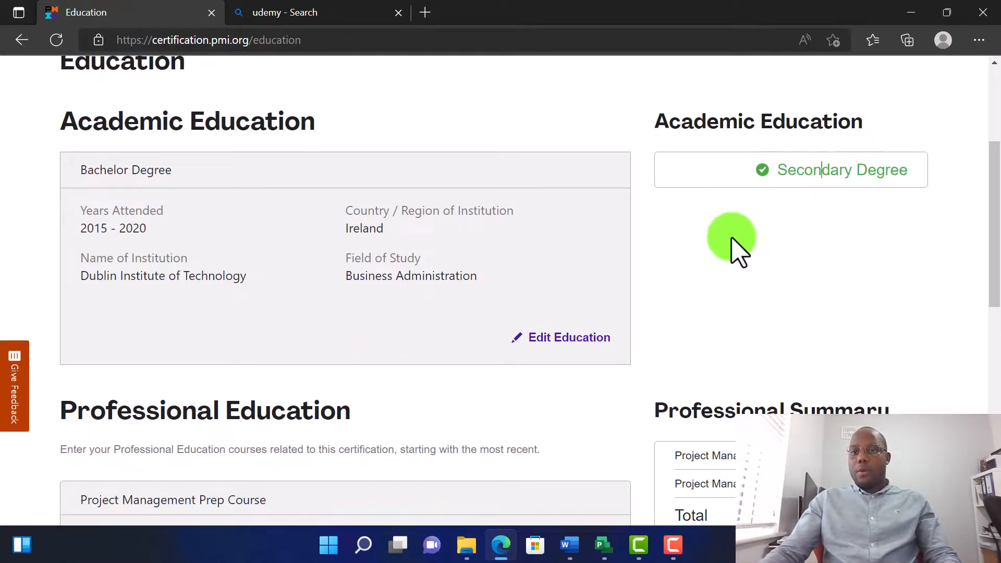
# Open the Project Management Prep Course entry for editing and check its course title and provider name
pyautogui.scroll(-1, 732, 248)
pyautogui.scroll(-2, 324, 299)
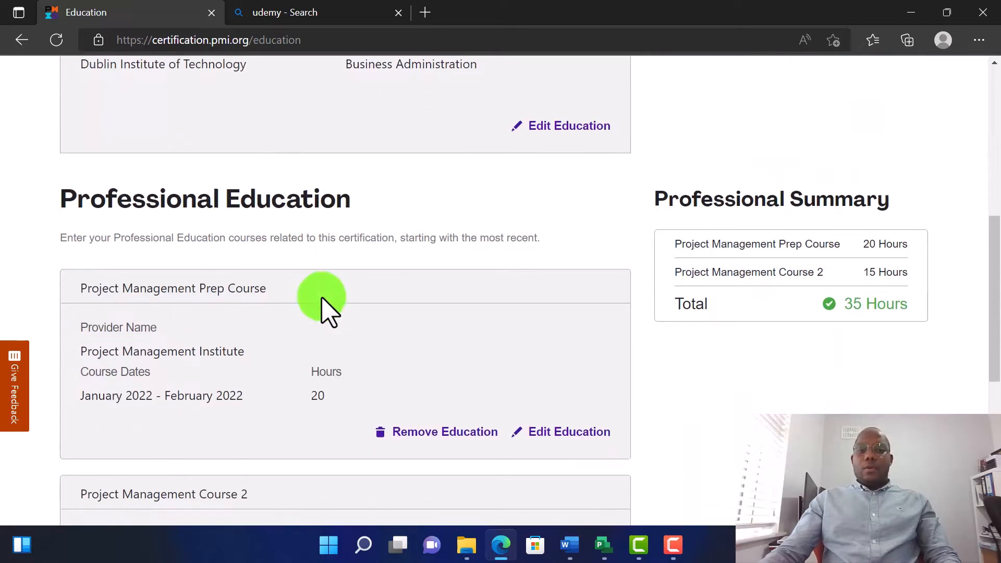
pyautogui.click(544, 431)
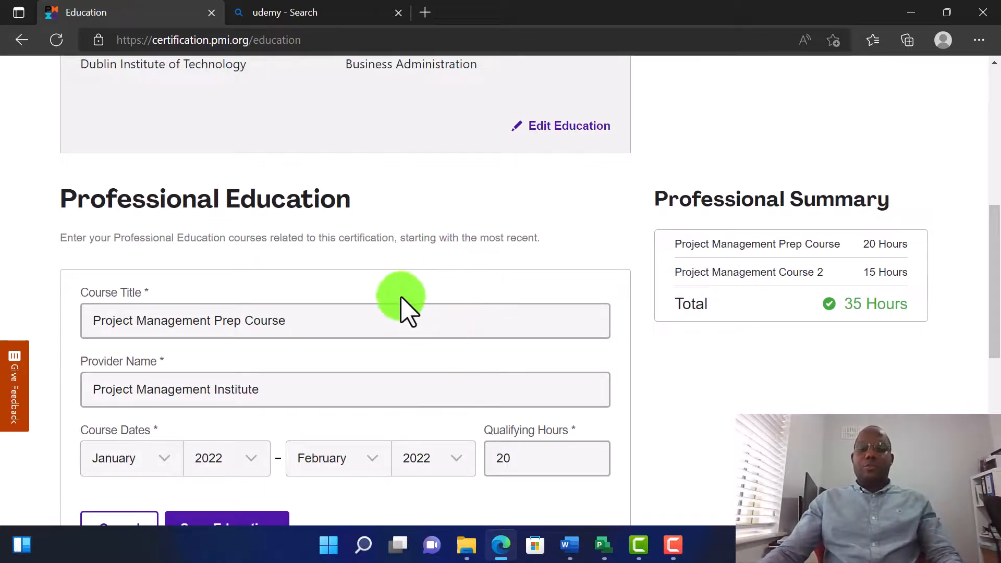
pyautogui.moveTo(94, 324); pyautogui.dragTo(307, 324)
pyautogui.click(217, 327)
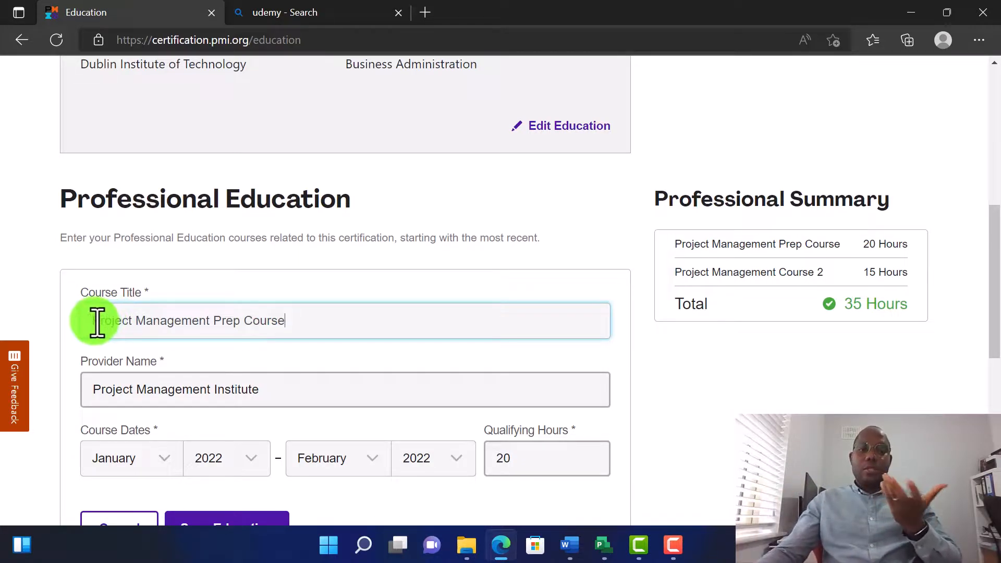
pyautogui.moveTo(96, 321); pyautogui.dragTo(293, 319)
pyautogui.click(129, 388)
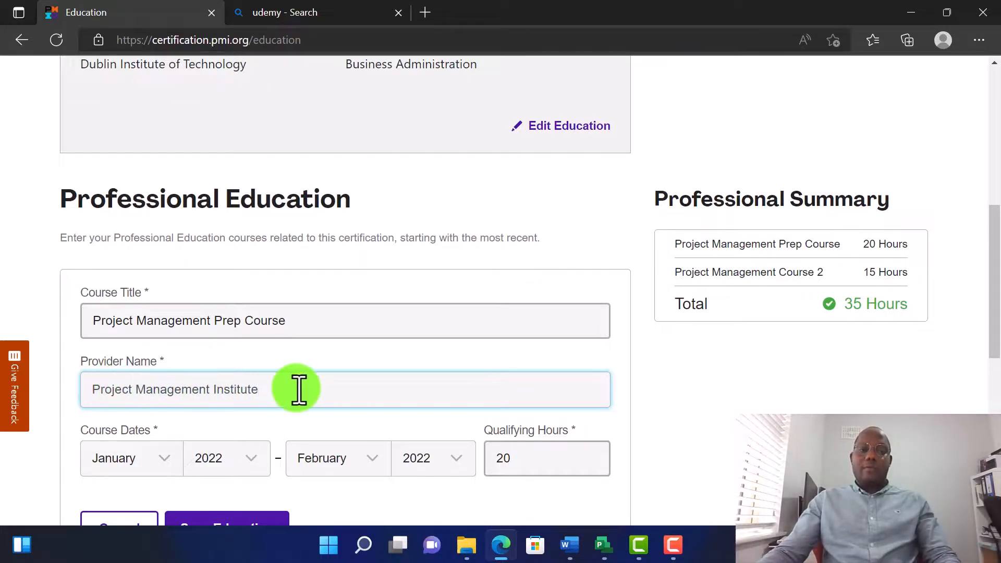
pyautogui.scroll(-1, 301, 385)
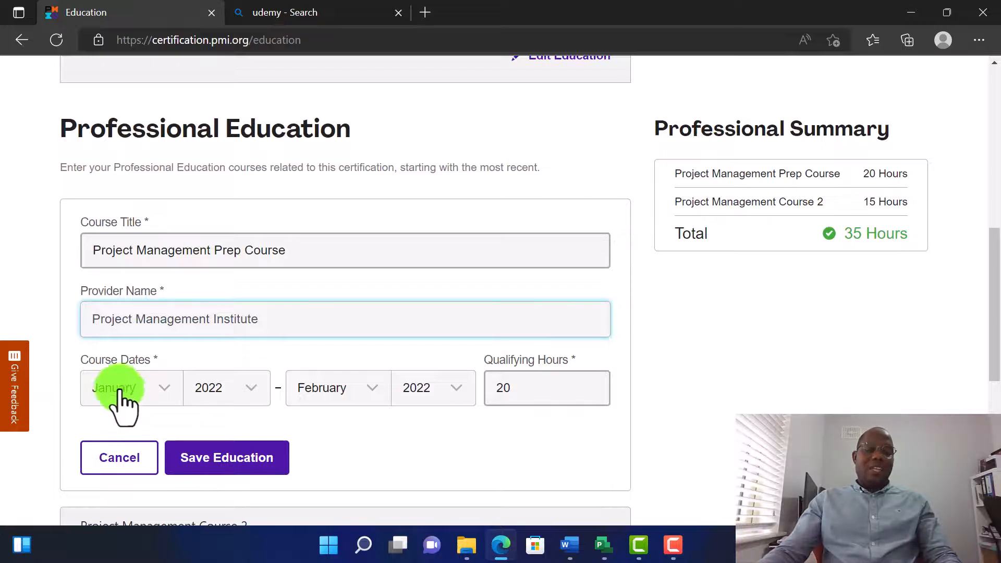
# Check the start and end month choices of the prep course dates without changing them
pyautogui.click(169, 386)
pyautogui.click(171, 389)
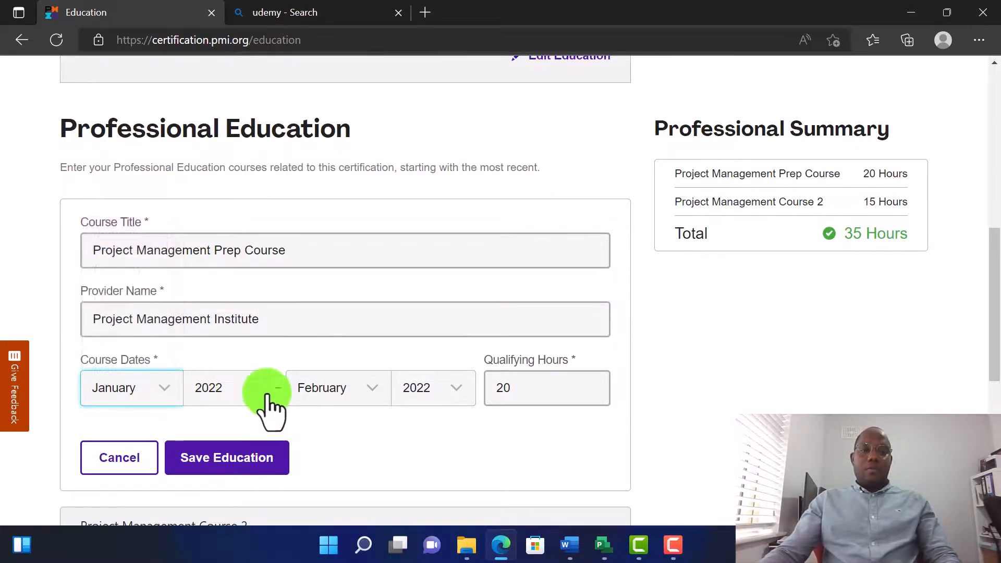
pyautogui.click(373, 391)
pyautogui.click(373, 394)
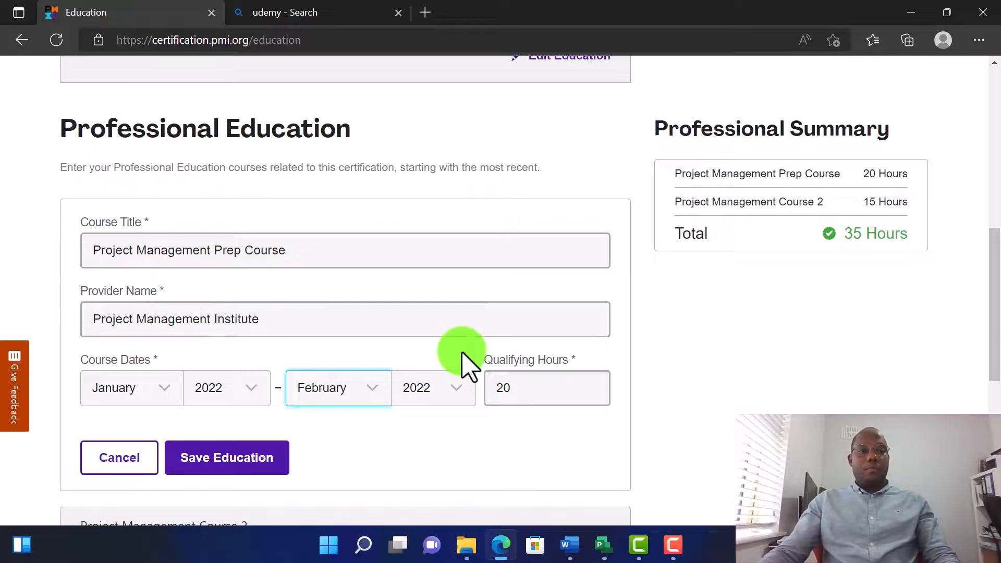
# Try 35 qualifying hours for the prep course, set them to 20 instead, and save the entry
pyautogui.click(494, 390)
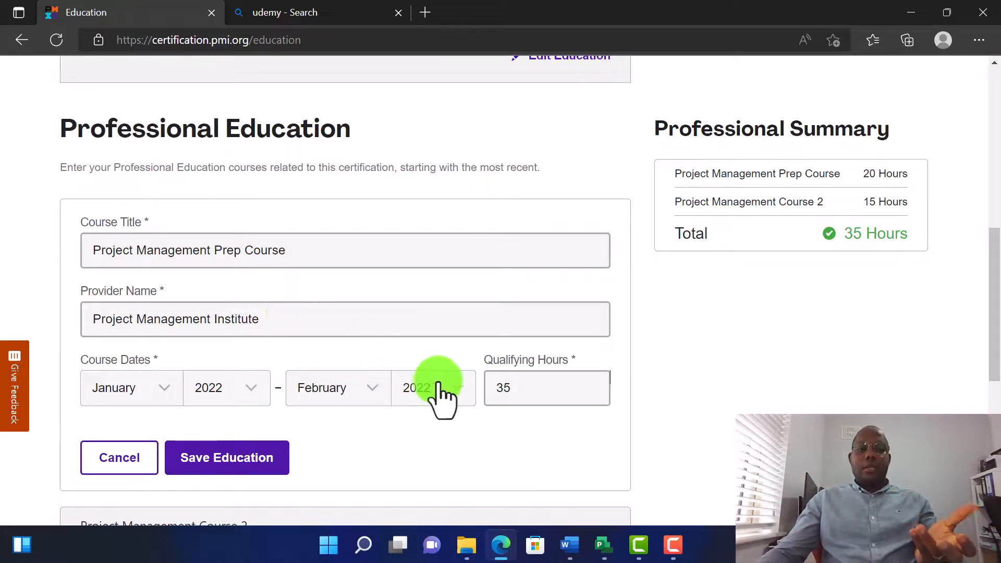
pyautogui.moveTo(515, 390); pyautogui.dragTo(496, 383)
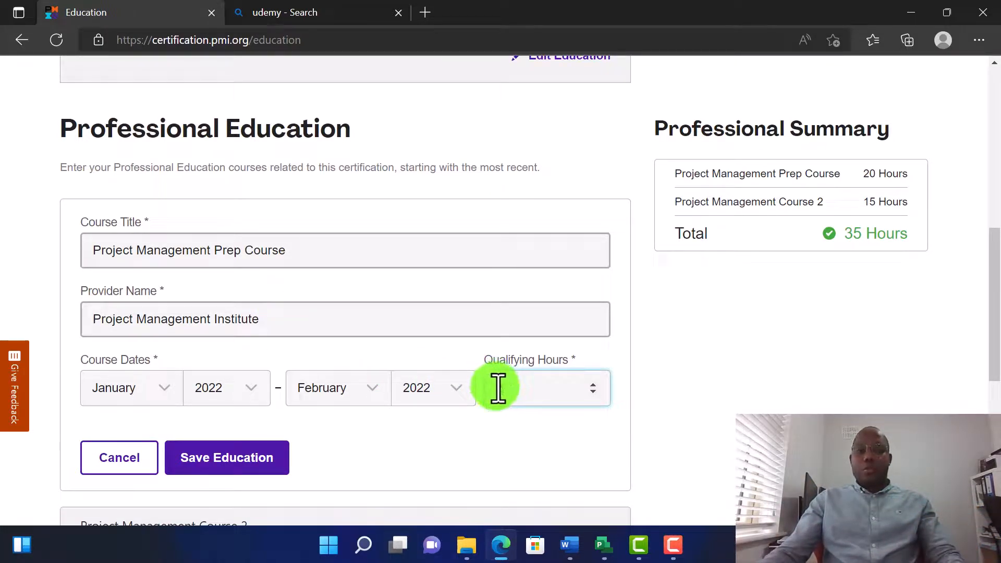
pyautogui.write('20')
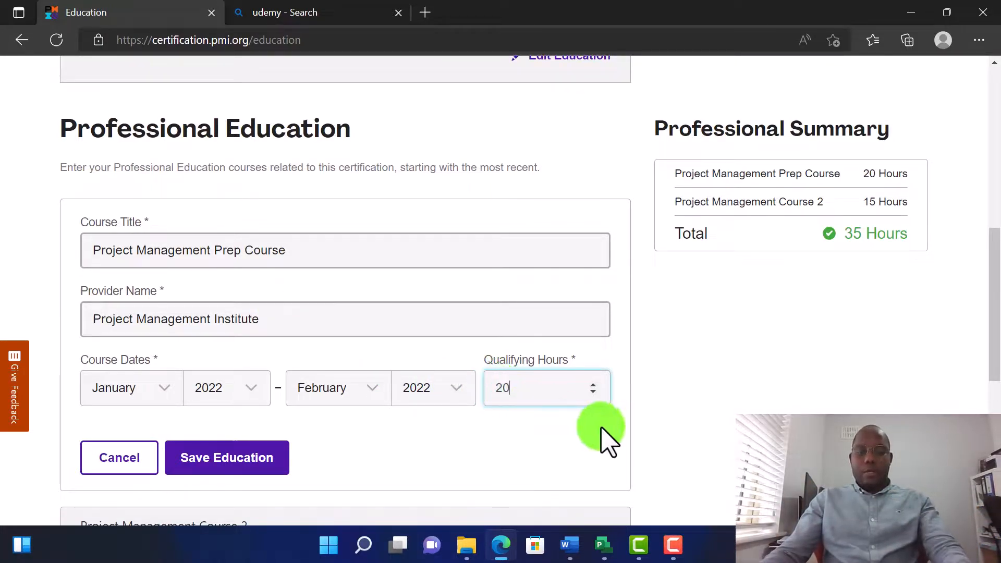
pyautogui.click(211, 458)
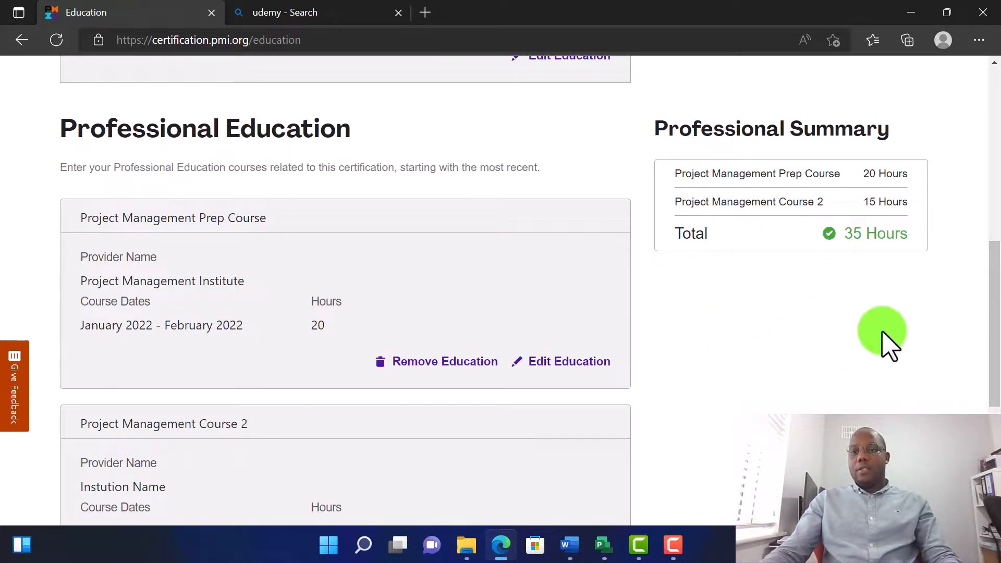
pyautogui.scroll(-4, 865, 352)
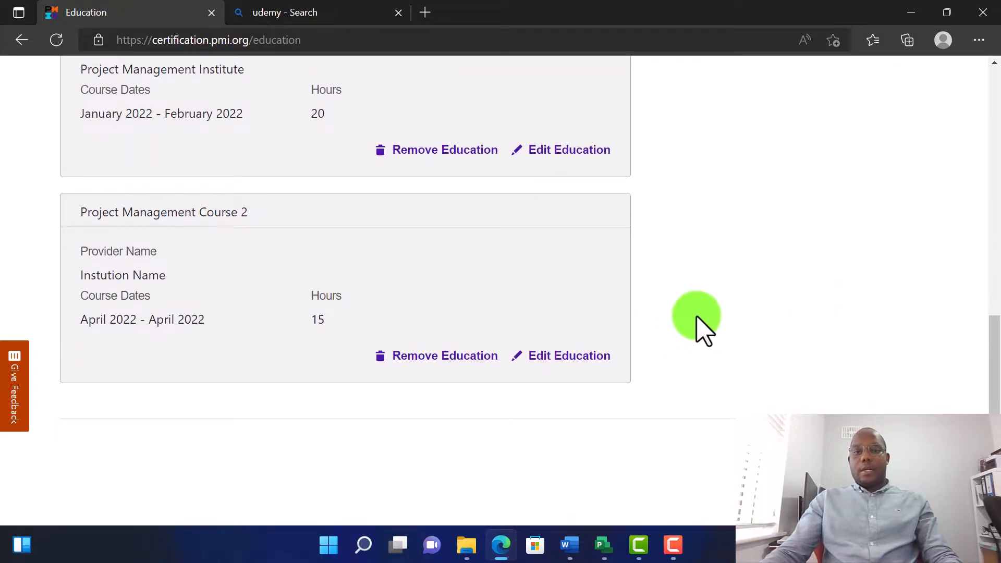
# Remove the Project Management Course 2 entry from Professional Education
pyautogui.scroll(3, 701, 331)
pyautogui.scroll(2, 698, 323)
pyautogui.scroll(-2, 698, 323)
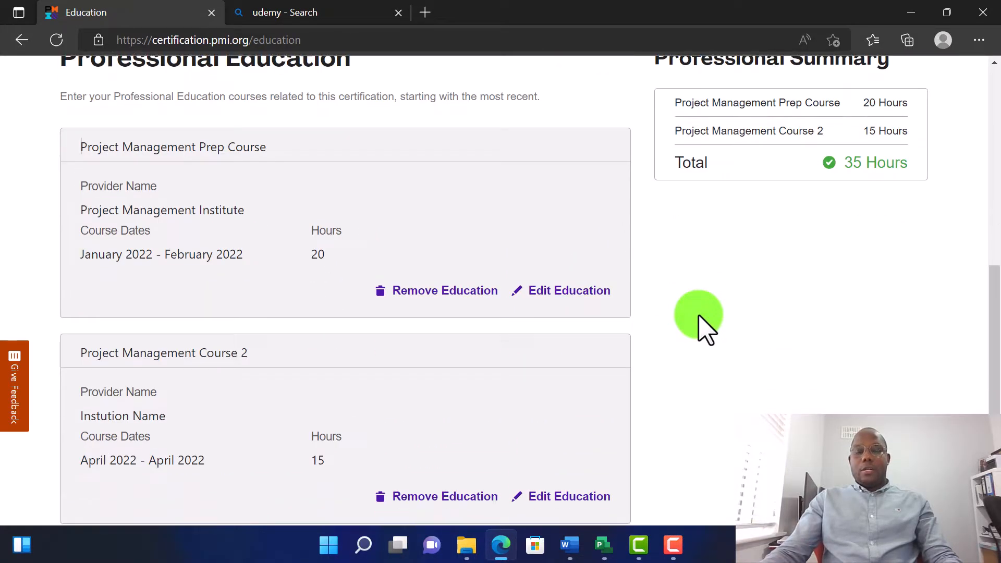
pyautogui.click(424, 496)
pyautogui.scroll(3, 610, 348)
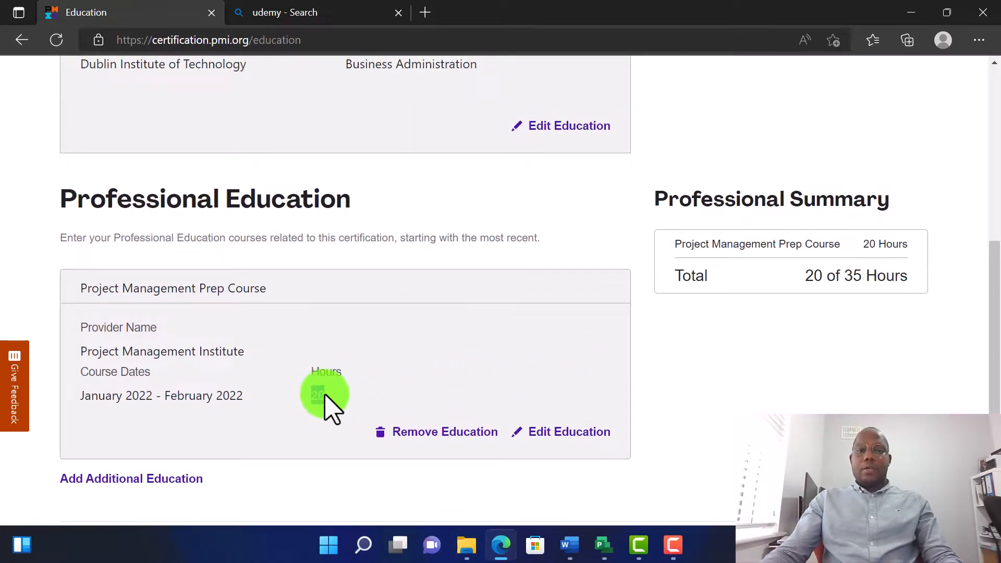
# Check the total of qualifying hours against the required hours in the Professional Summary
pyautogui.moveTo(816, 280); pyautogui.dragTo(861, 281)
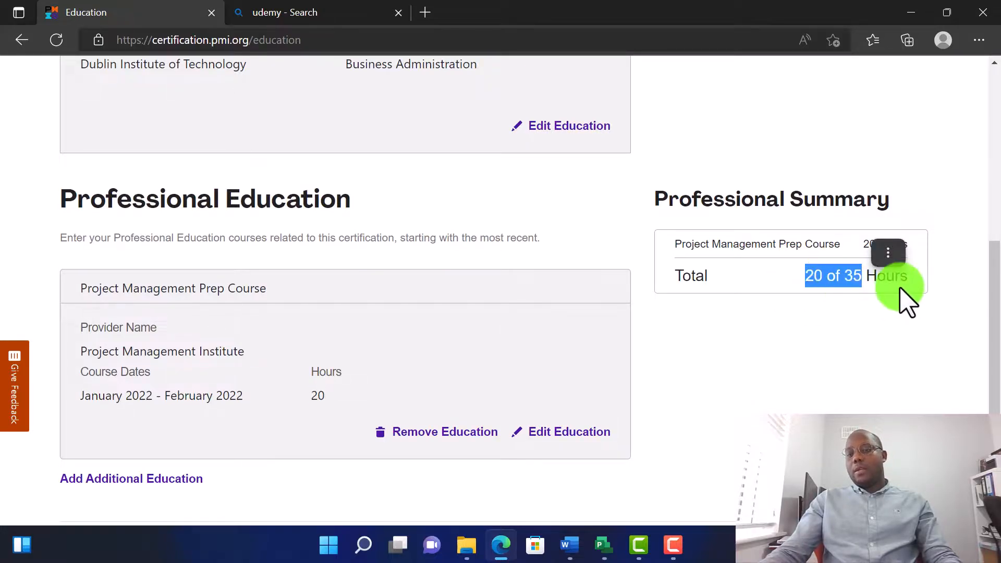
pyautogui.click(809, 275)
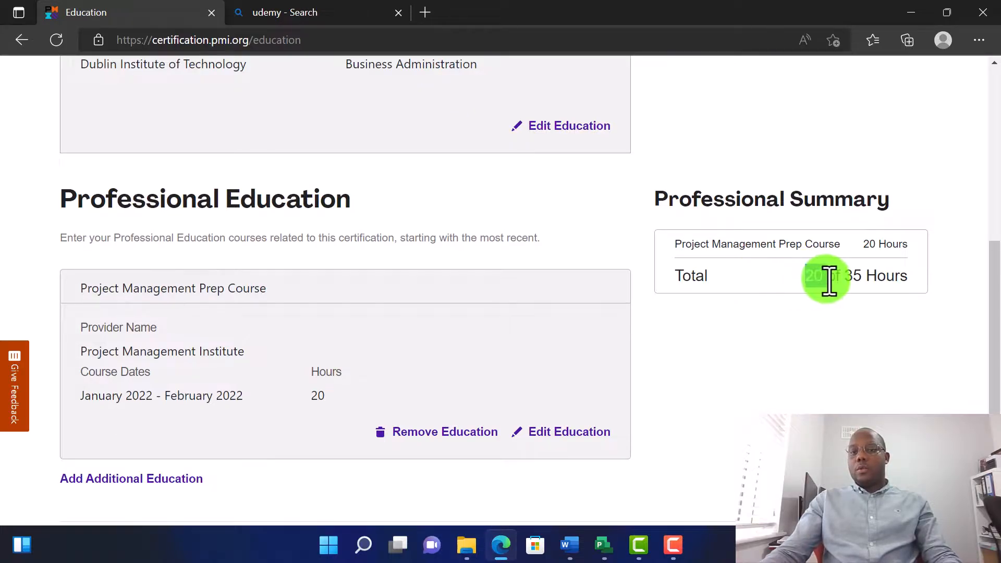
pyautogui.moveTo(863, 282); pyautogui.dragTo(909, 282)
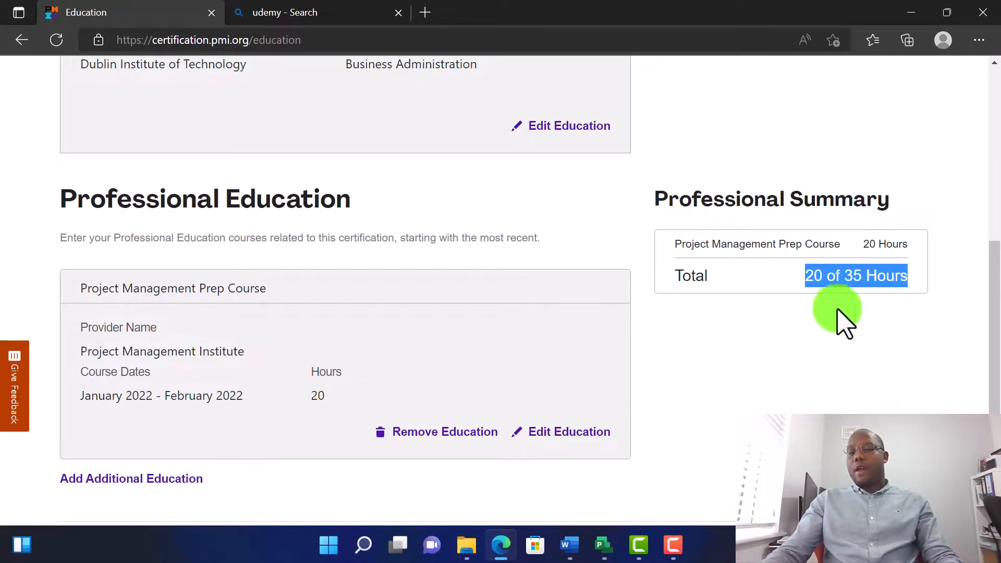
pyautogui.click(828, 296)
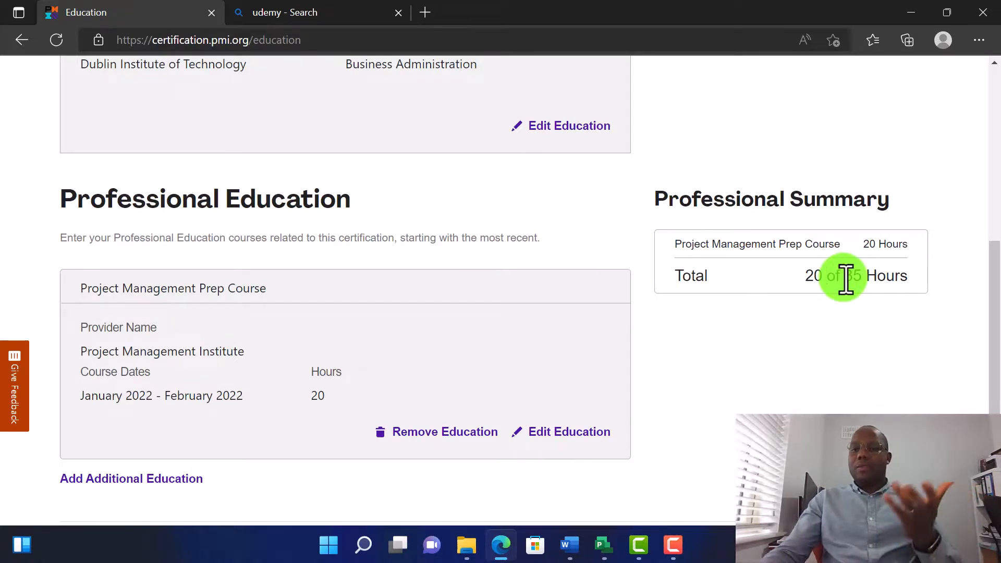
pyautogui.moveTo(807, 279); pyautogui.dragTo(935, 302)
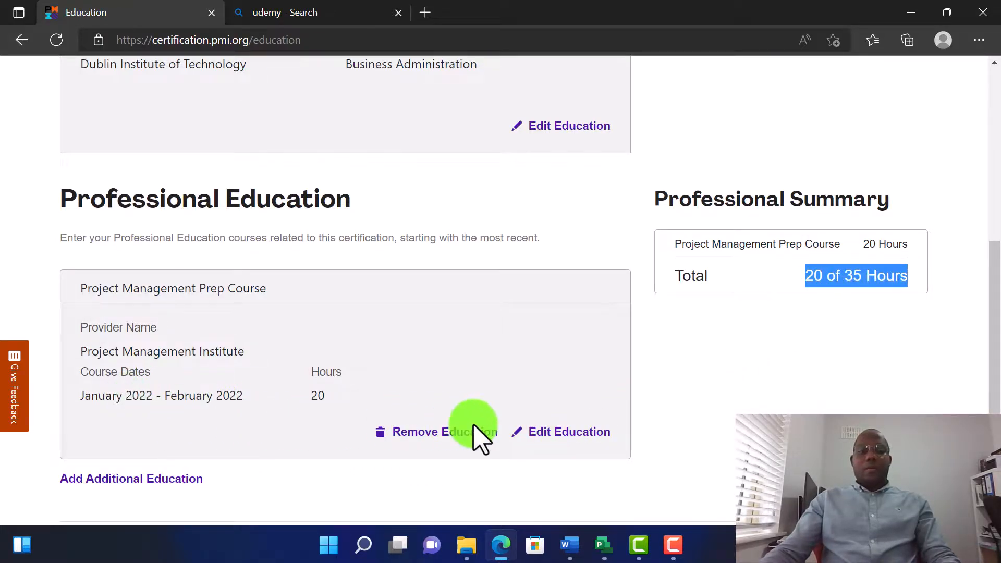
# Add another professional education entry and title it Project Management Prep Course 2
pyautogui.click(548, 437)
pyautogui.scroll(-2, 290, 376)
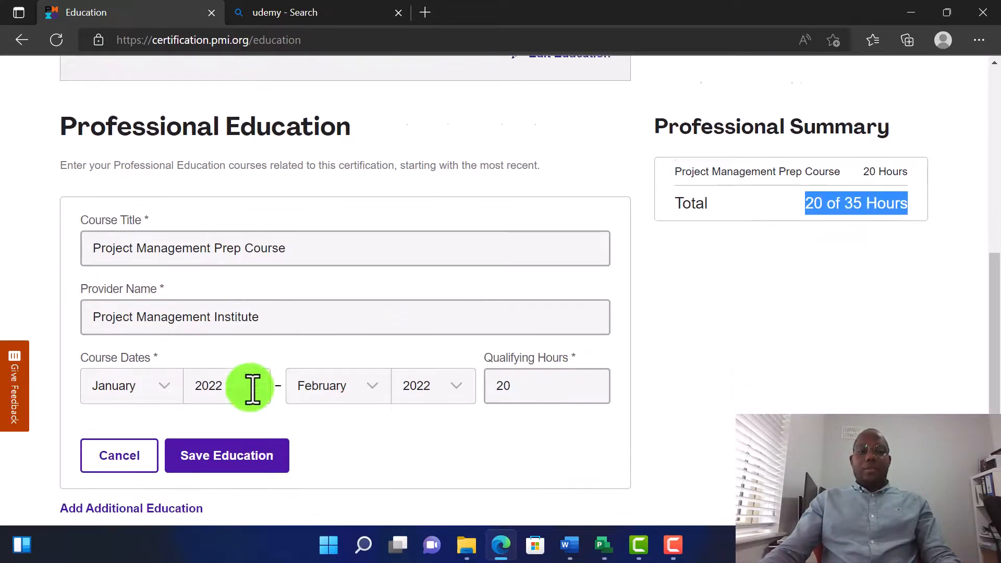
pyautogui.scroll(-1, 226, 427)
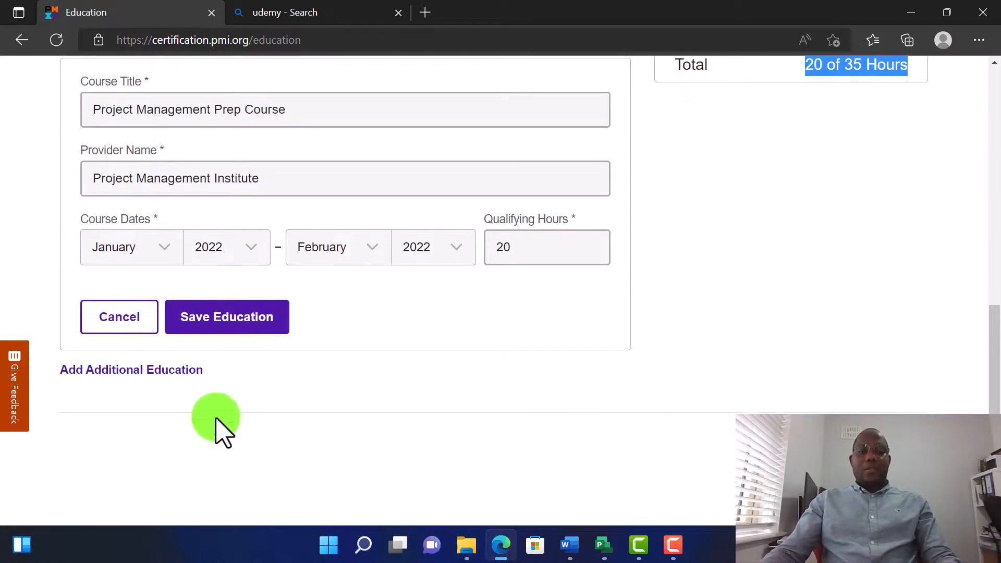
pyautogui.click(160, 371)
pyautogui.scroll(3, 196, 359)
pyautogui.moveTo(268, 220); pyautogui.dragTo(86, 224)
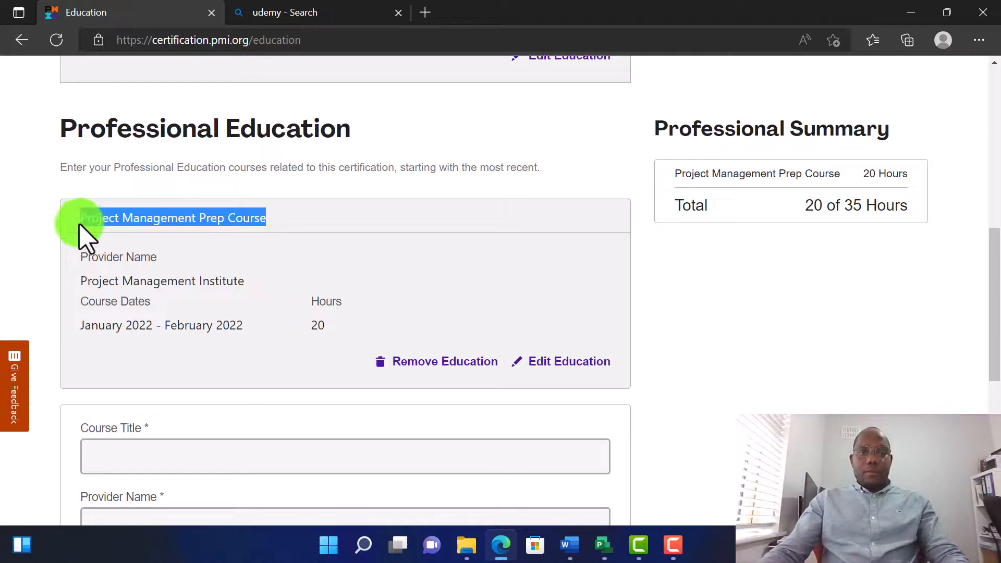
pyautogui.click(144, 447)
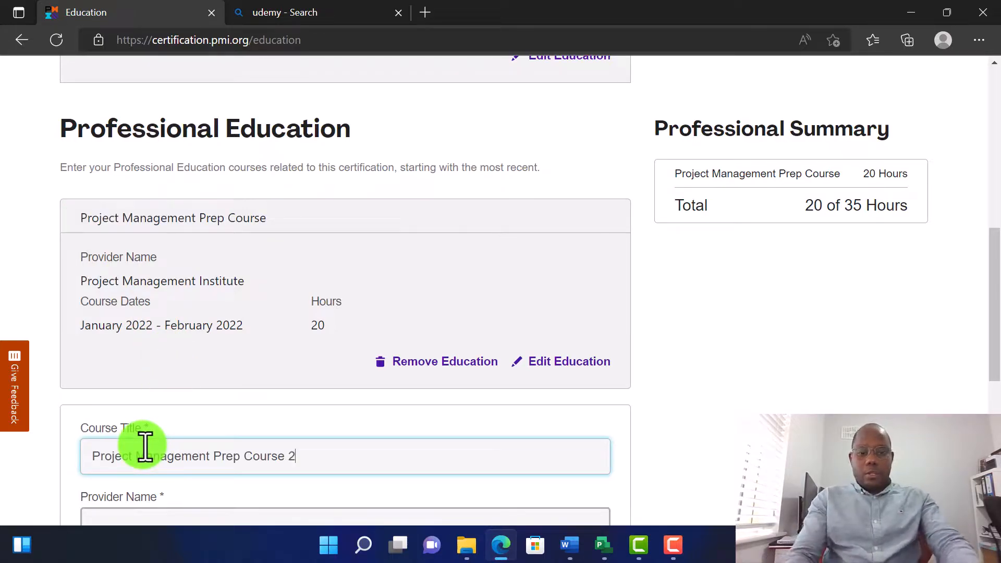
# Enter ABC Trainer as the provider name of the second prep course
pyautogui.scroll(-3, 190, 444)
pyautogui.scroll(3, 184, 203)
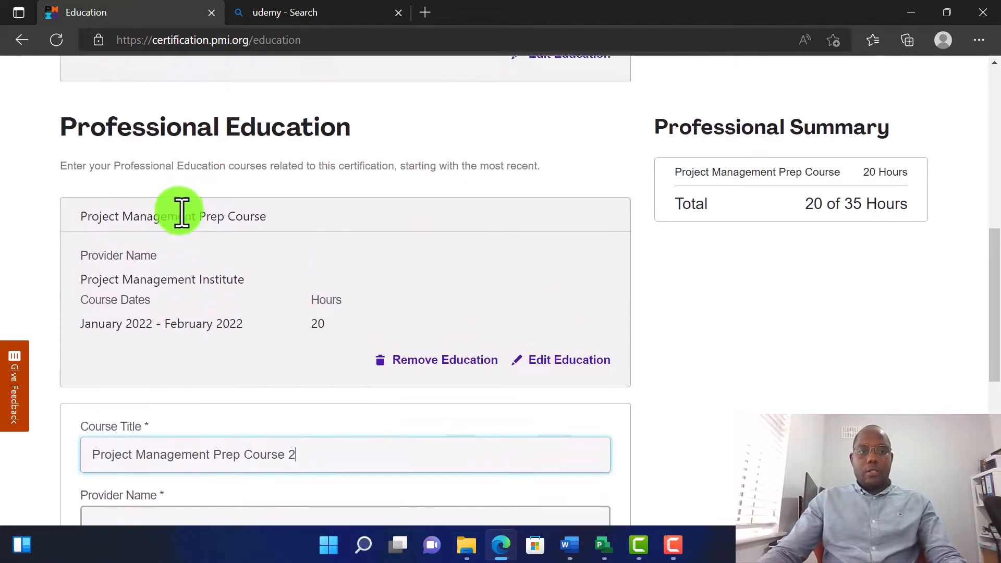
pyautogui.scroll(-3, 177, 417)
pyautogui.click(174, 383)
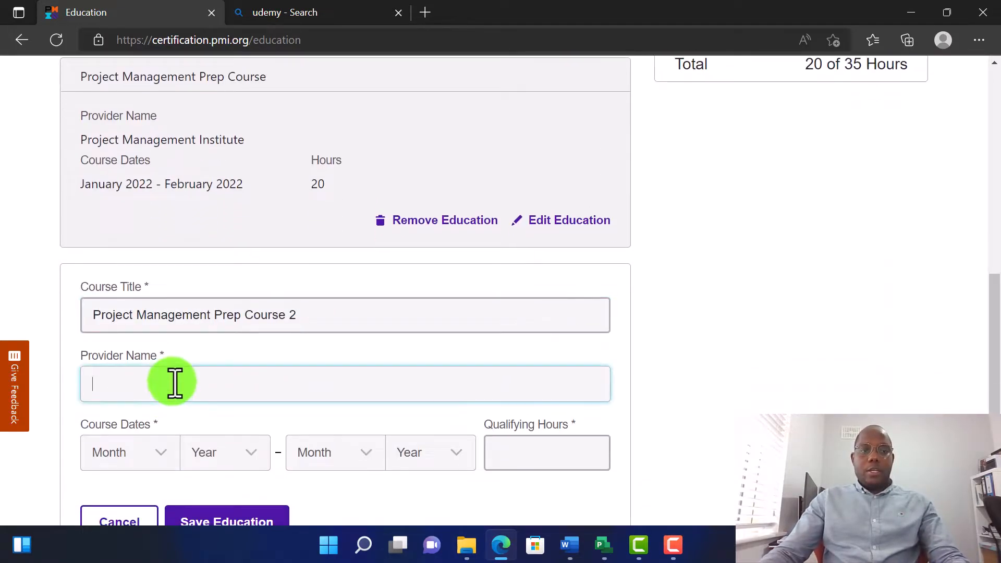
pyautogui.write('ABC Trainer')
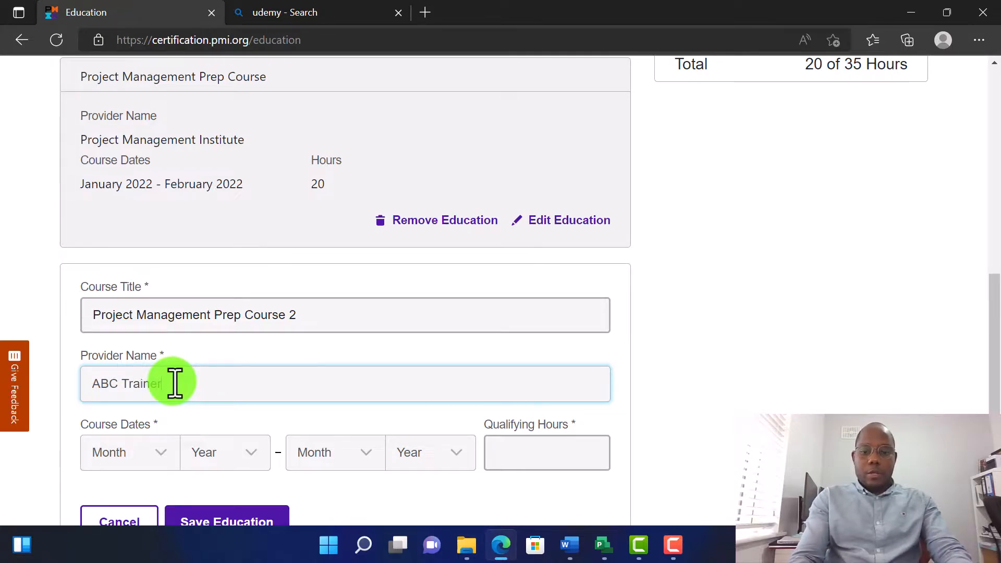
# Set the second prep course's dates to run from March 2022 to April 2022
pyautogui.scroll(-1, 175, 397)
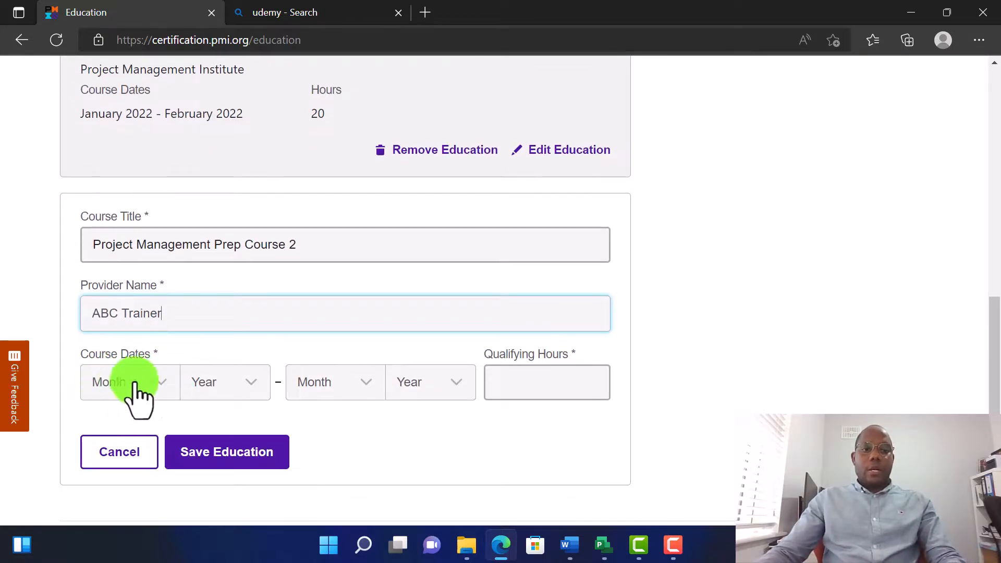
pyautogui.click(156, 394)
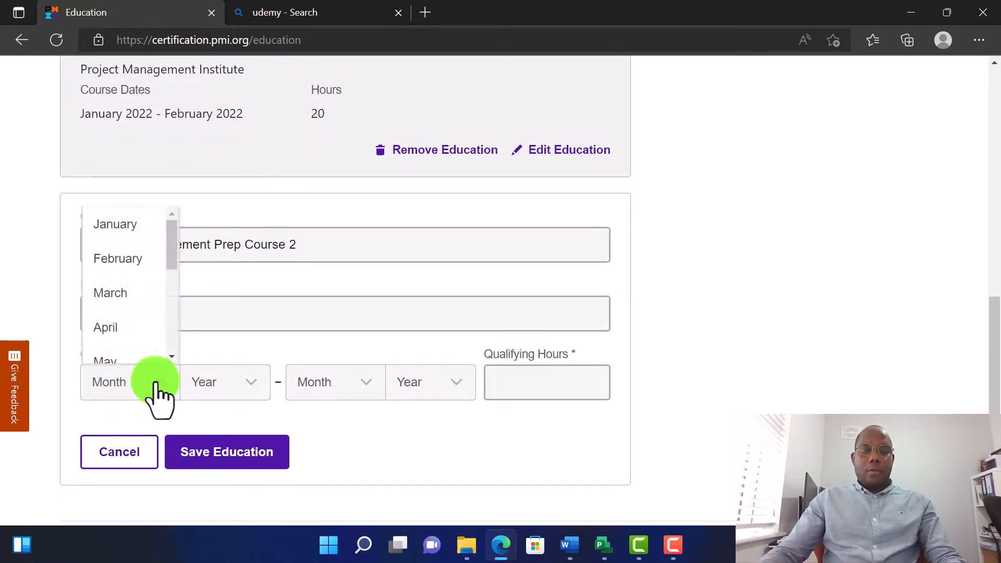
pyautogui.click(130, 296)
pyautogui.click(249, 386)
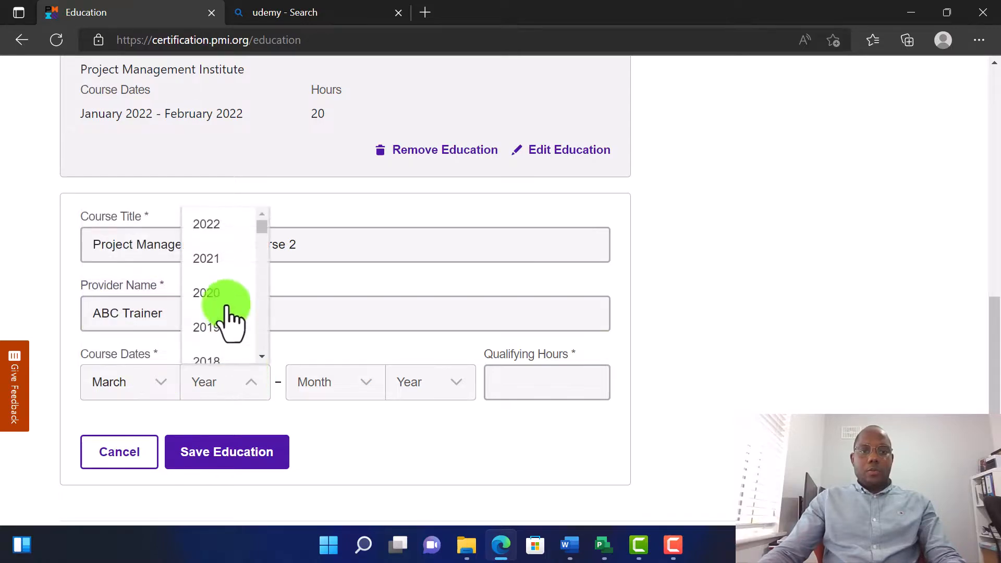
pyautogui.click(206, 224)
pyautogui.click(335, 396)
pyautogui.click(312, 327)
pyautogui.click(428, 388)
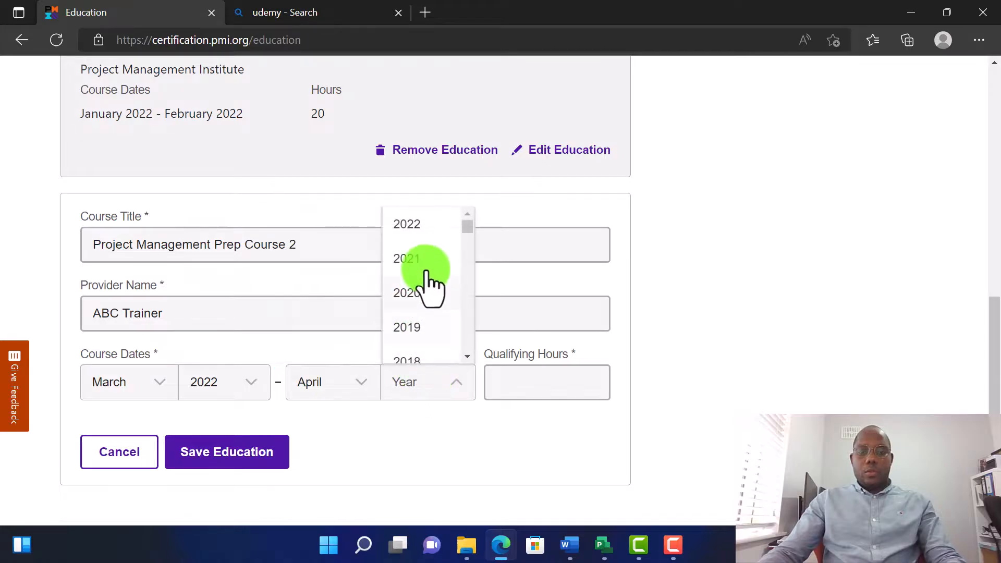
pyautogui.click(427, 229)
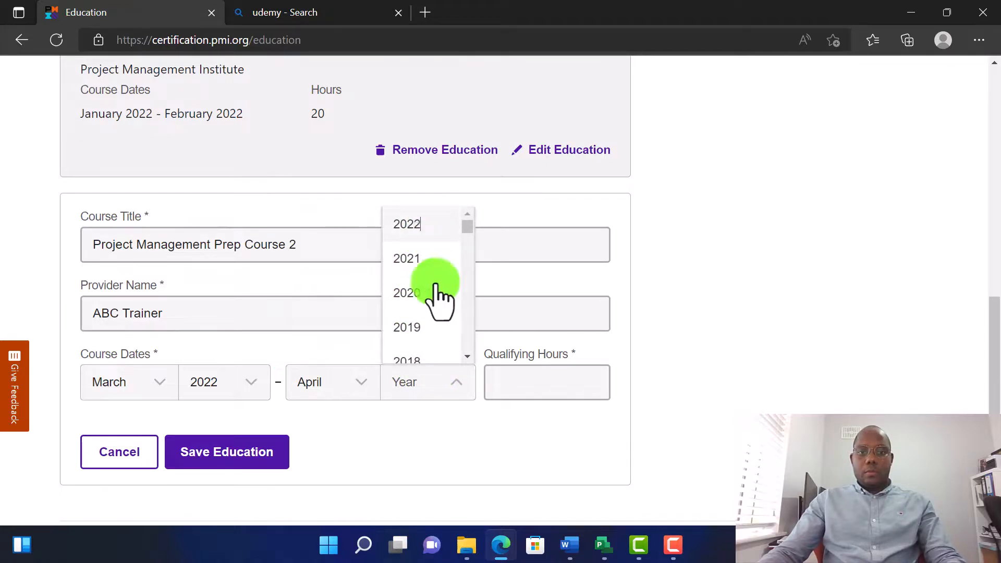
# Give the second prep course 15 qualifying hours, save the entry, and check both courses' hours in the Professional Summary
pyautogui.click(543, 390)
pyautogui.write('15')
pyautogui.click(250, 460)
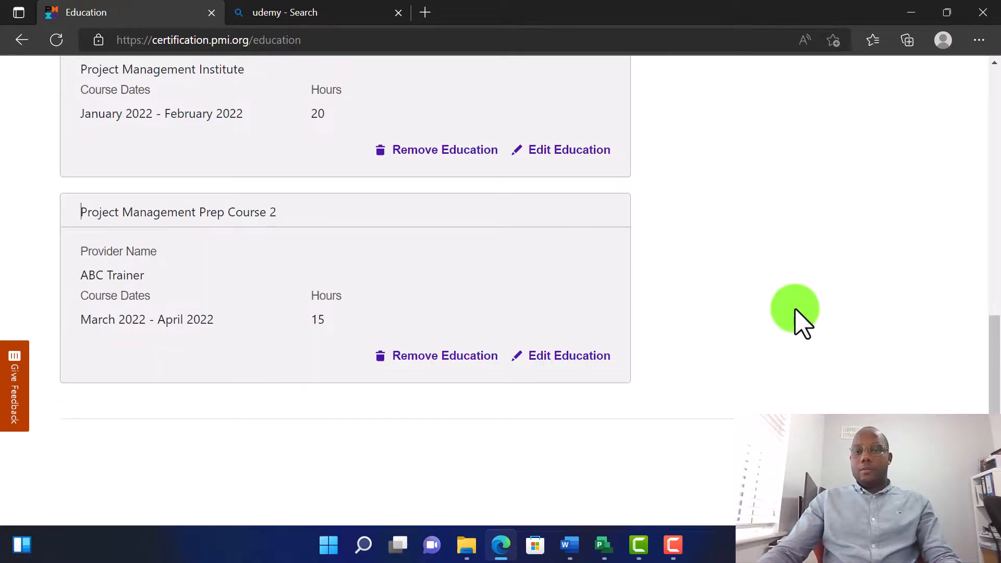
pyautogui.scroll(5, 865, 281)
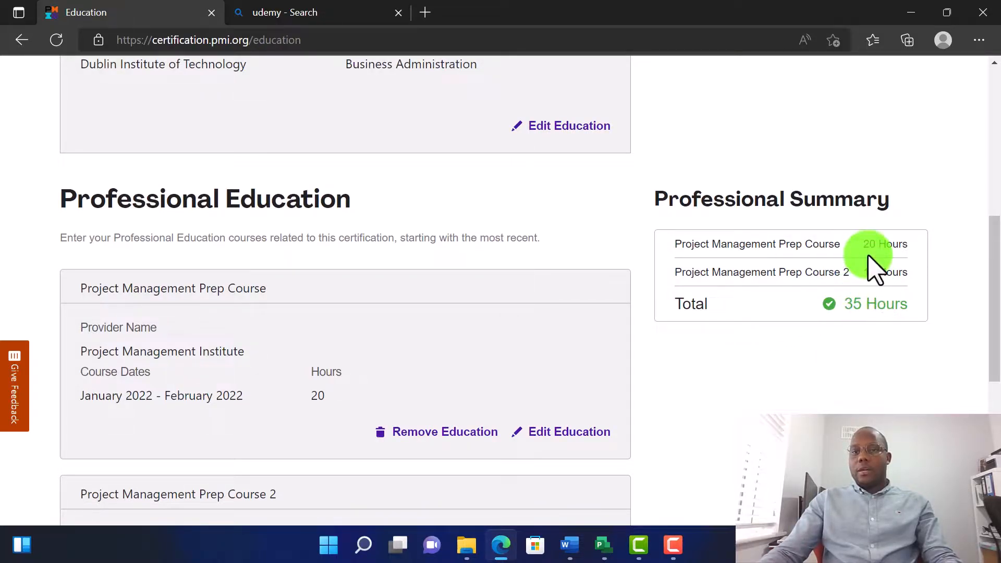
pyautogui.moveTo(866, 248); pyautogui.dragTo(876, 276)
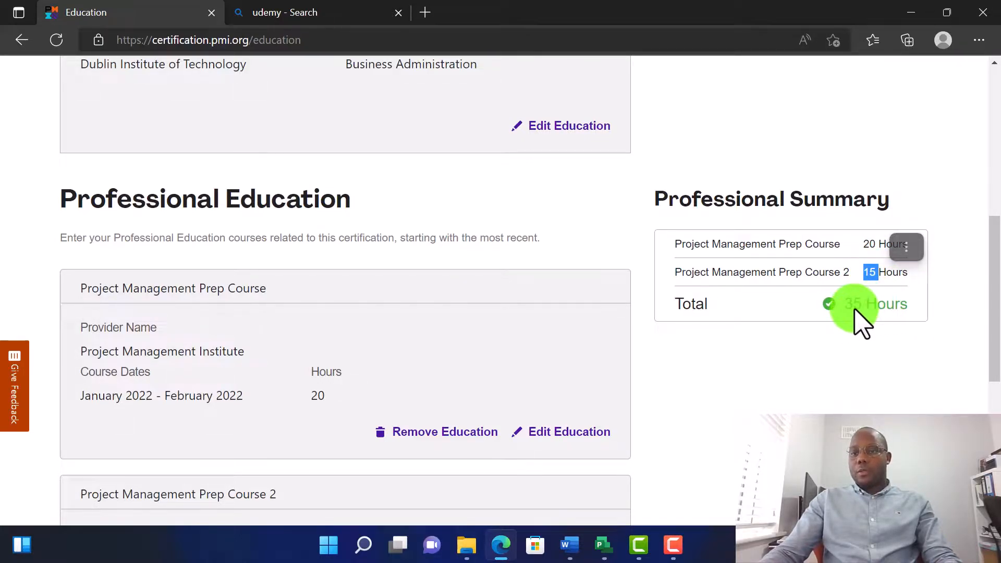
# Set the first Project Management Prep Course entry to 35 qualifying hours and save it
pyautogui.scroll(-4, 625, 368)
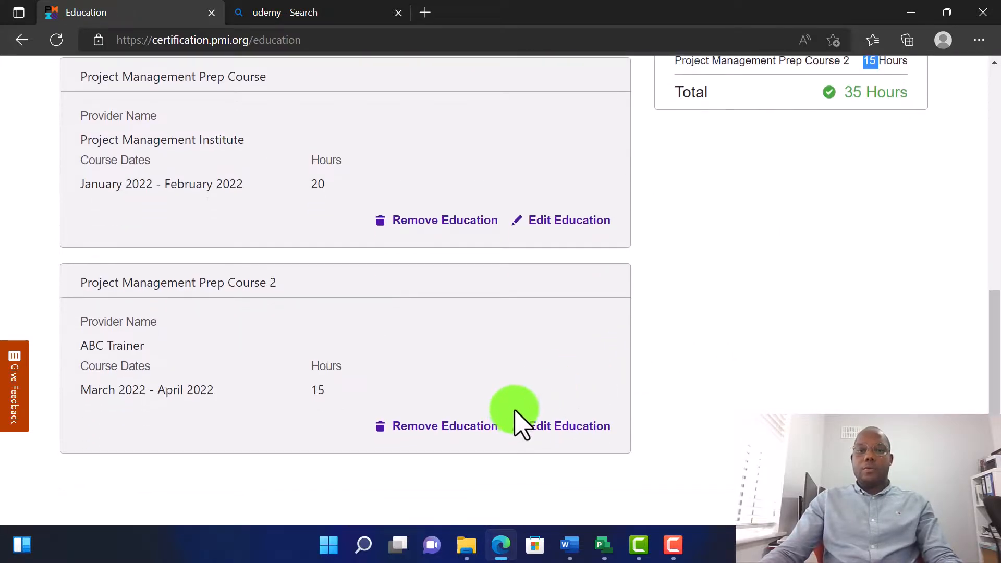
pyautogui.scroll(1, 503, 377)
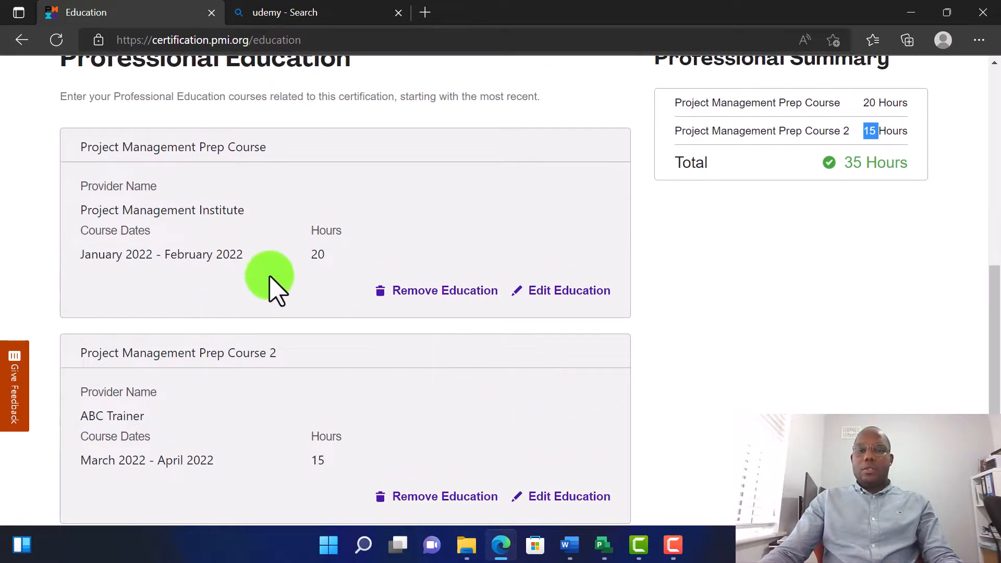
pyautogui.click(575, 293)
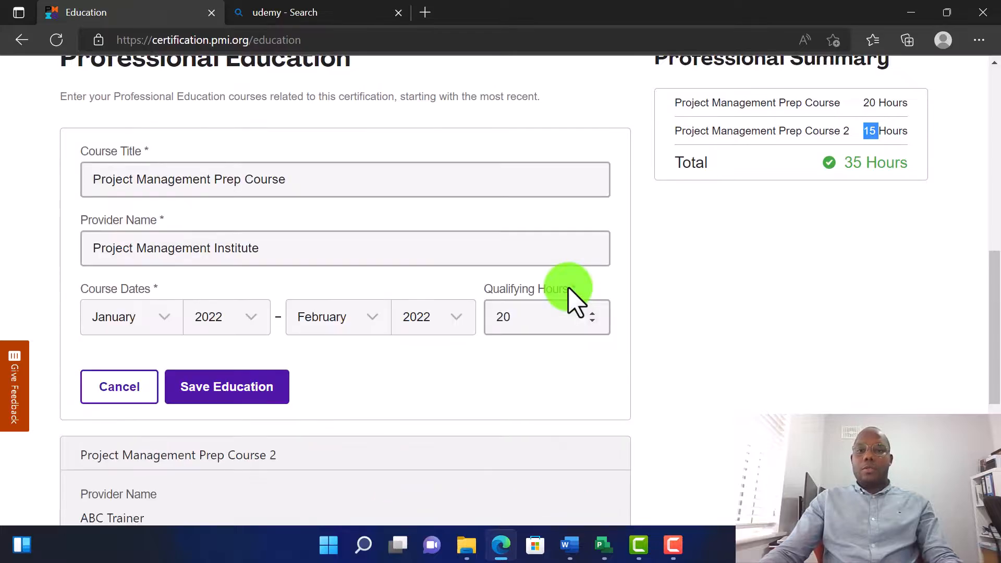
pyautogui.moveTo(532, 318); pyautogui.dragTo(497, 315)
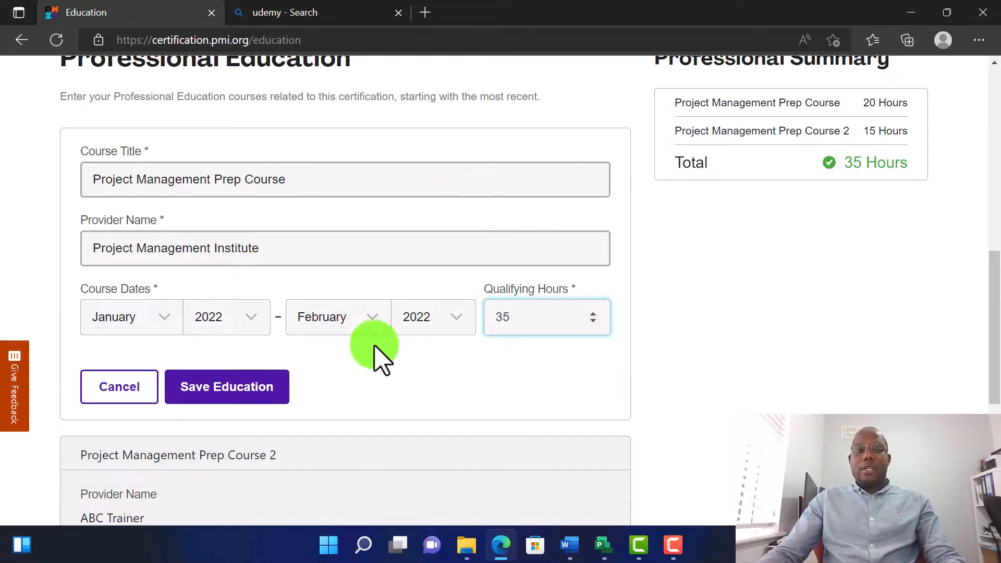
pyautogui.click(235, 395)
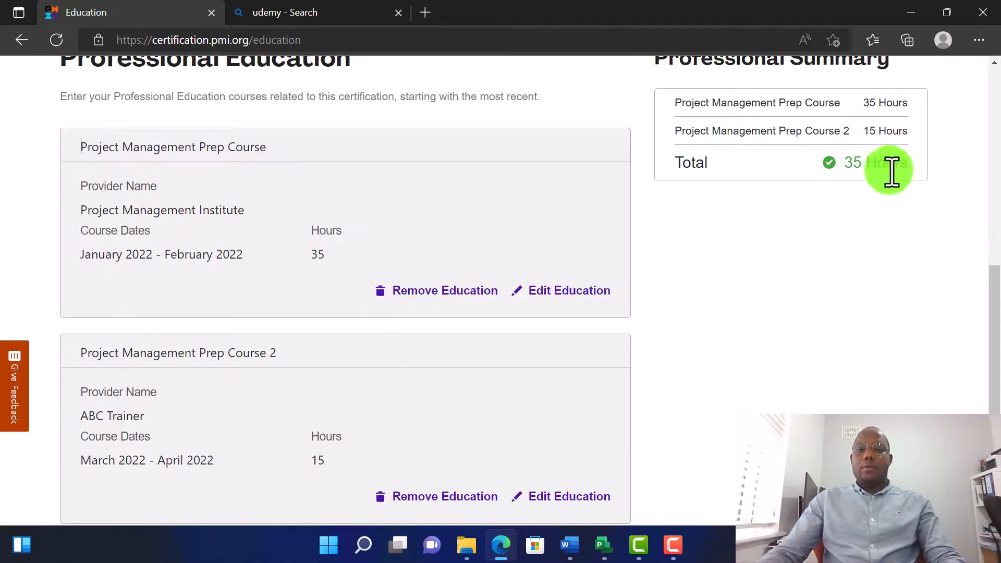
# Compare the hours of both prep course entries with the total in the Professional Summary
pyautogui.scroll(1, 918, 209)
pyautogui.scroll(5, 919, 211)
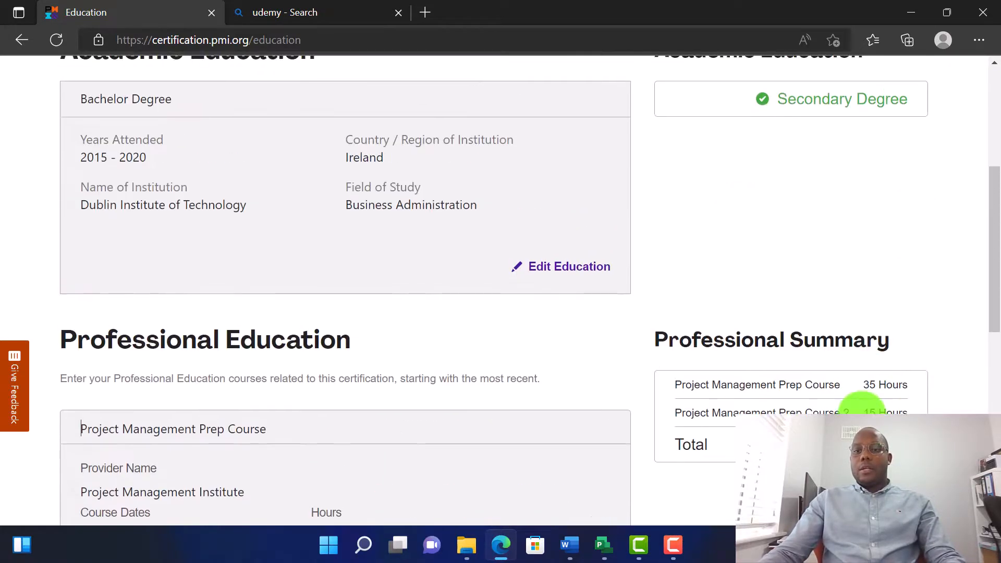
pyautogui.scroll(-4, 867, 352)
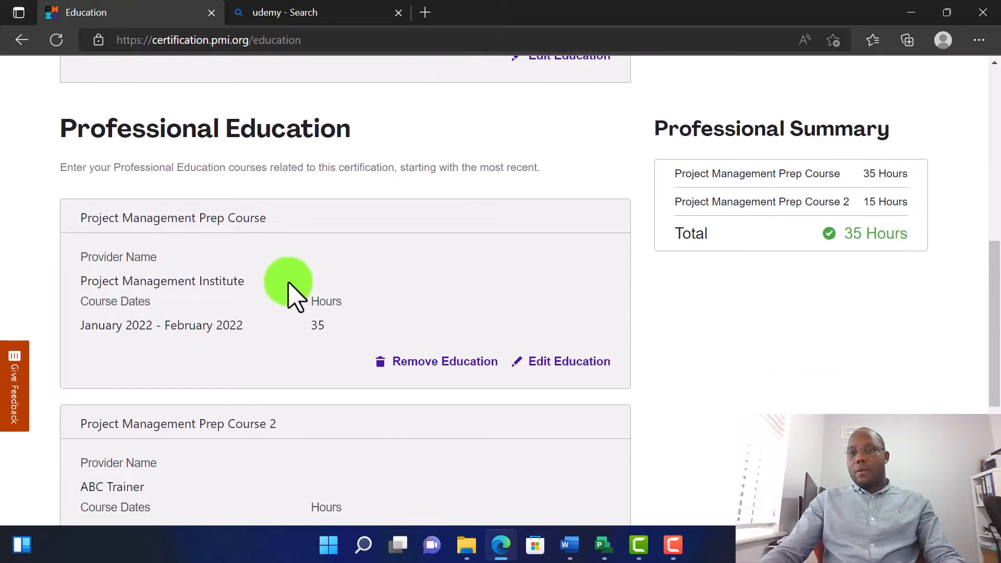
pyautogui.scroll(-3, 282, 313)
pyautogui.scroll(1, 253, 312)
pyautogui.scroll(3, 250, 312)
pyautogui.scroll(-2, 223, 387)
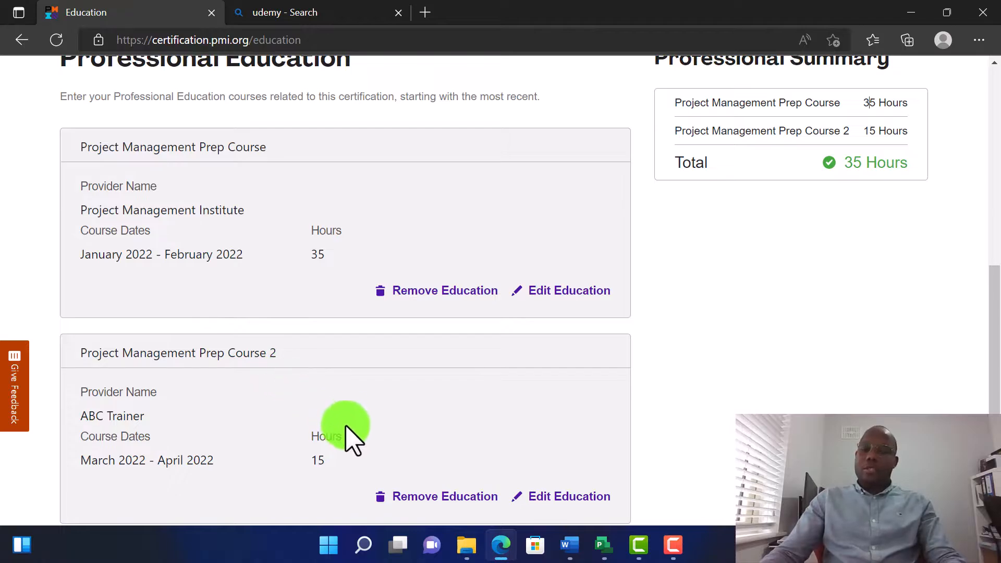
pyautogui.scroll(3, 331, 368)
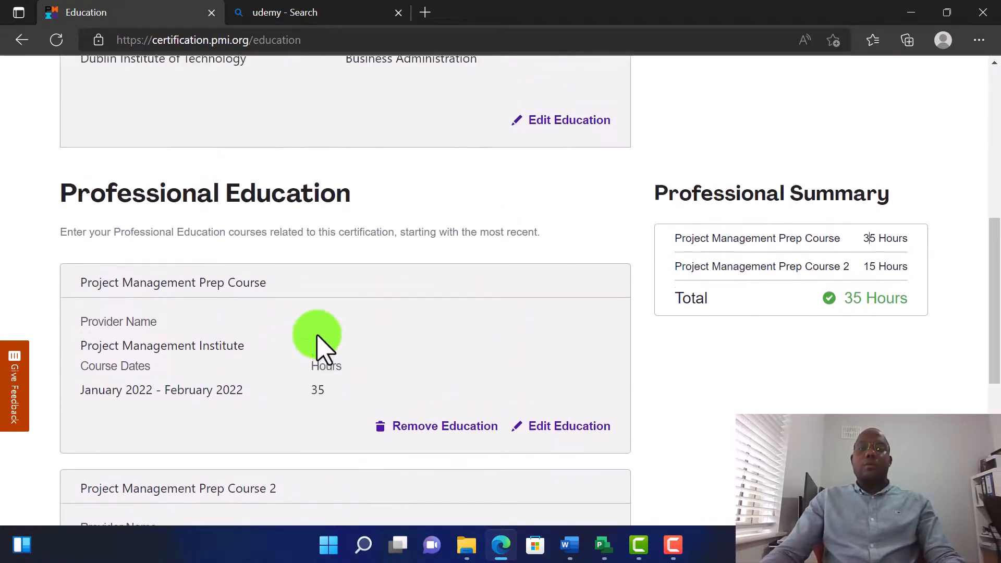
pyautogui.doubleClick(317, 395)
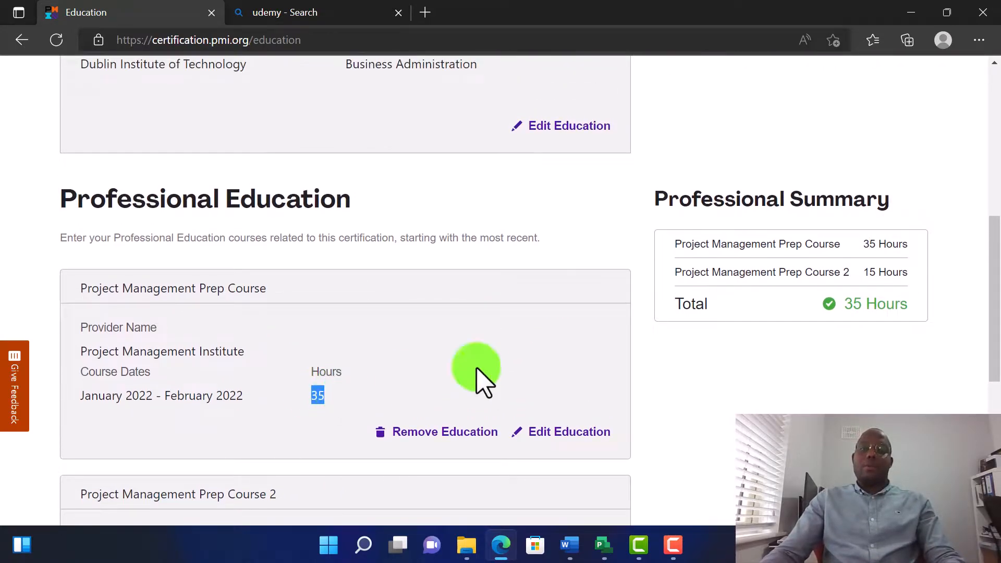
pyautogui.doubleClick(847, 304)
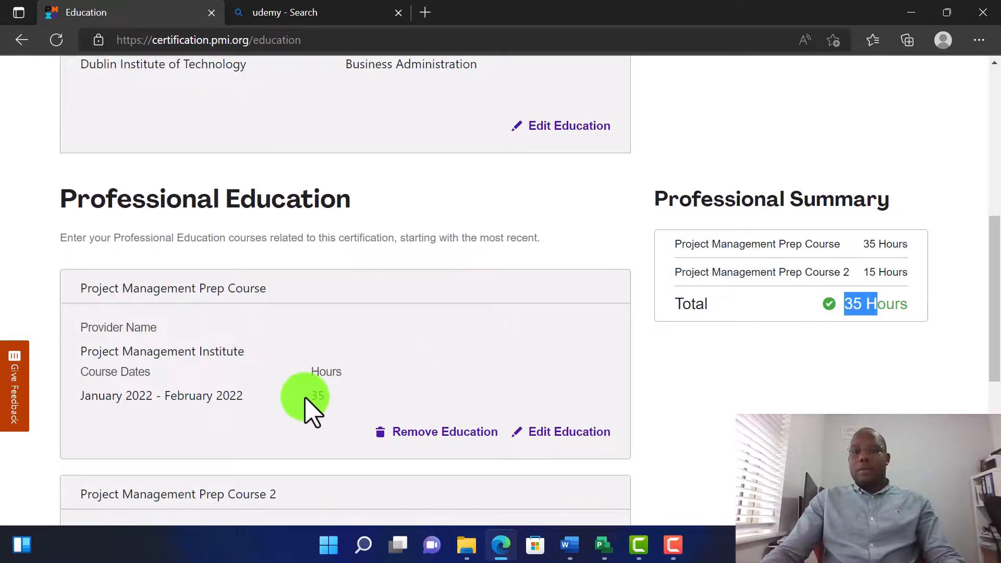
pyautogui.doubleClick(322, 398)
pyautogui.click(874, 334)
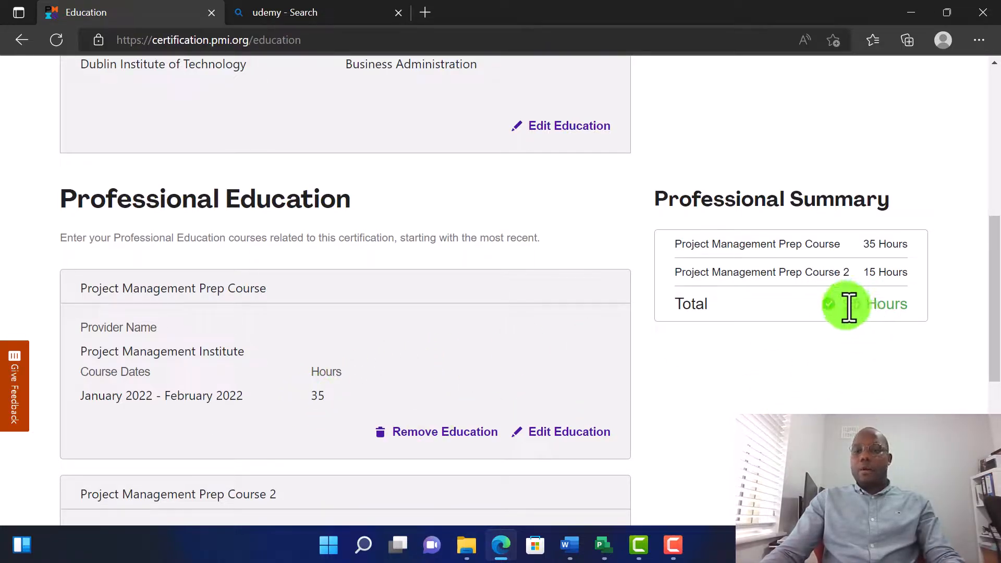
pyautogui.moveTo(848, 307); pyautogui.dragTo(915, 320)
pyautogui.click(873, 250)
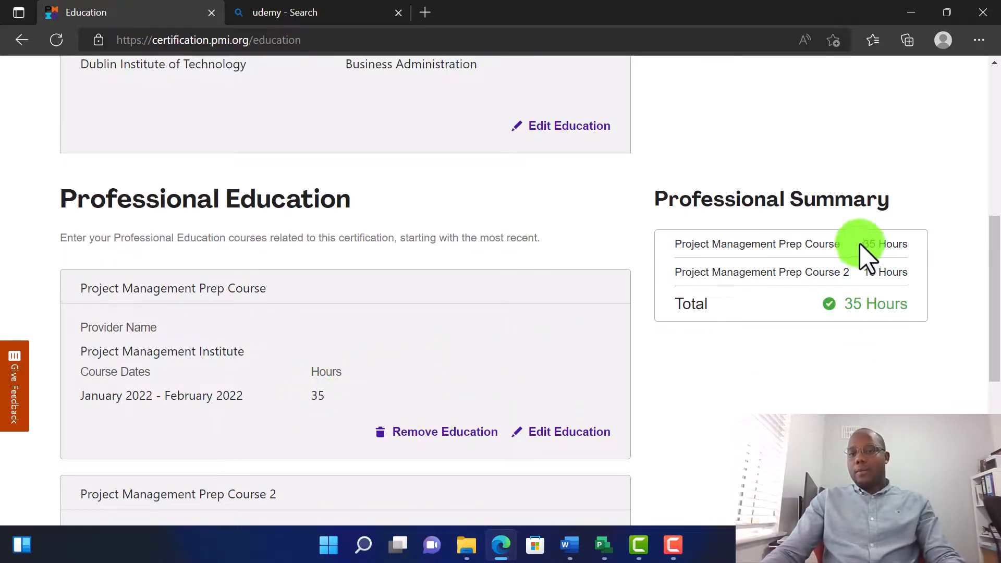
# Remove the Project Management Prep Course 2 entry from Professional Education and check the hours in the Professional Summary
pyautogui.moveTo(859, 245); pyautogui.dragTo(877, 267)
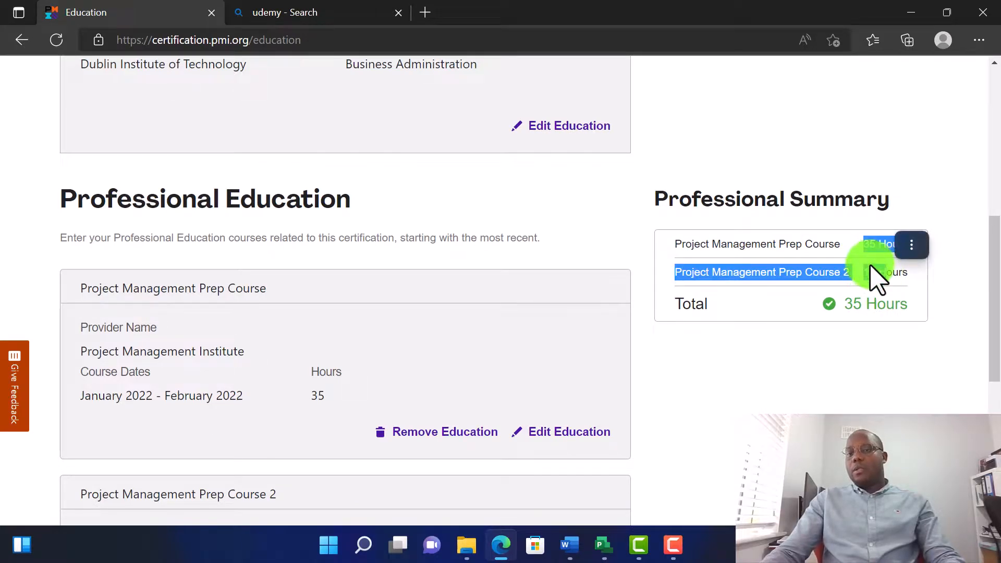
pyautogui.click(755, 322)
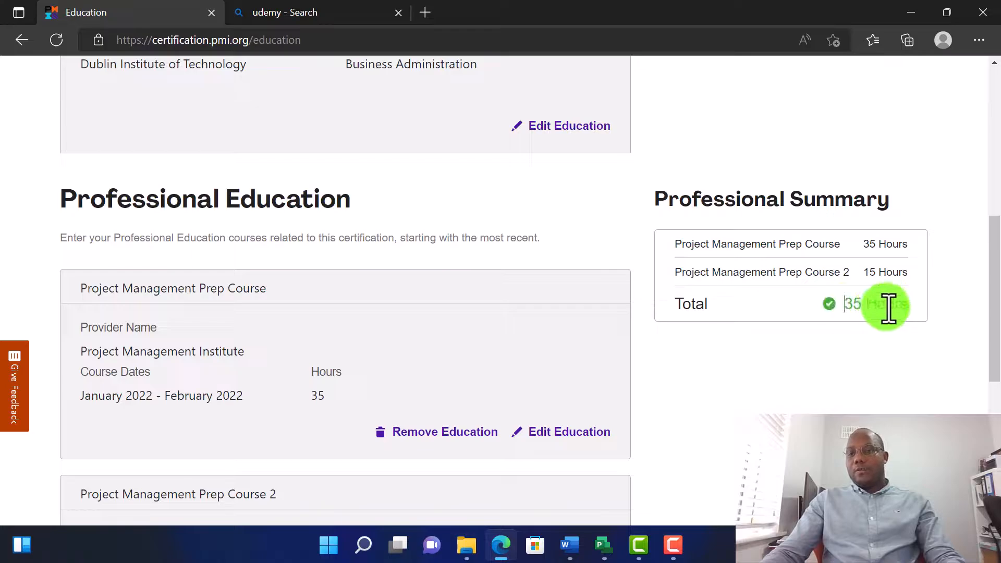
pyautogui.scroll(-3, 892, 297)
pyautogui.scroll(-3, 834, 273)
pyautogui.scroll(2, 625, 334)
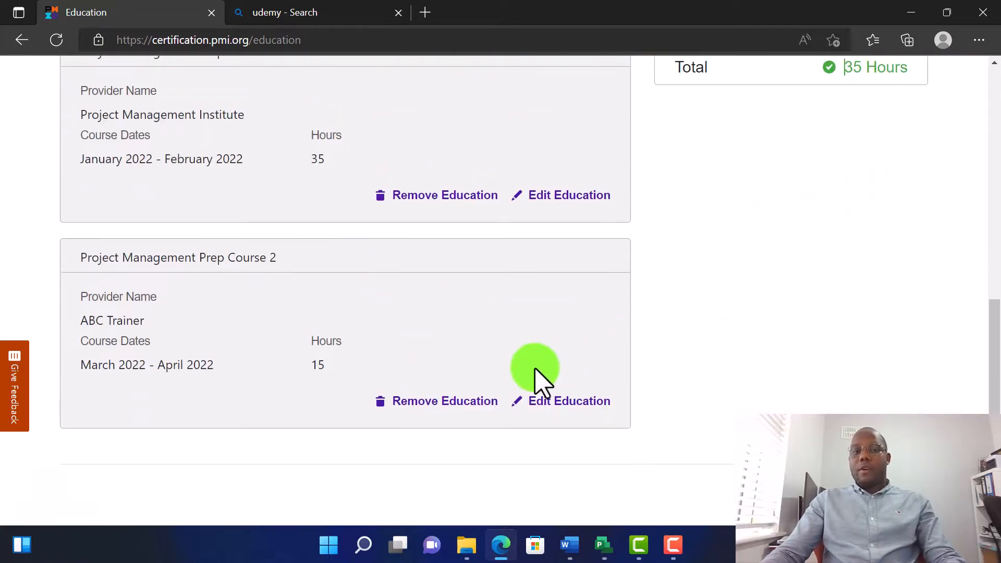
pyautogui.click(433, 409)
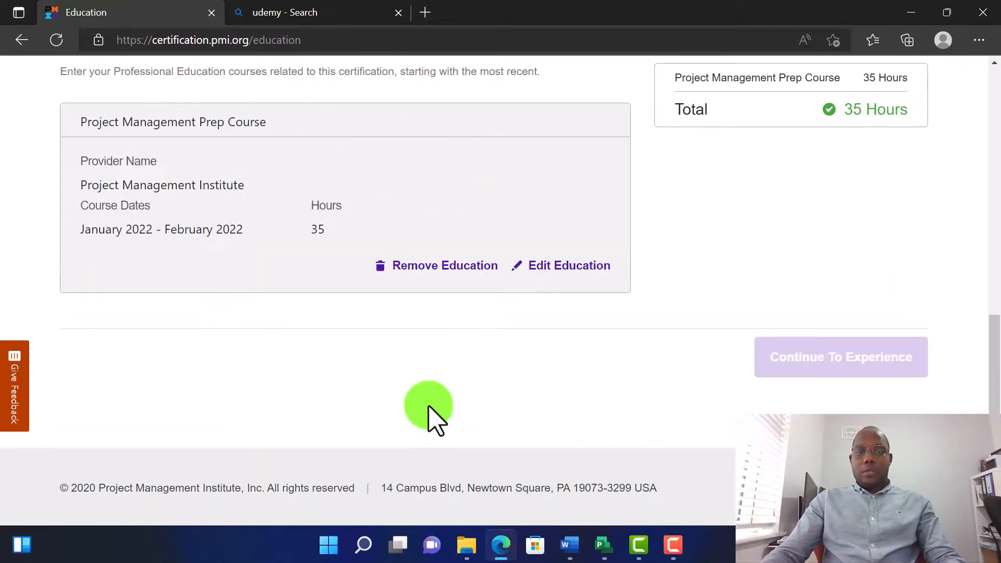
pyautogui.scroll(4, 889, 234)
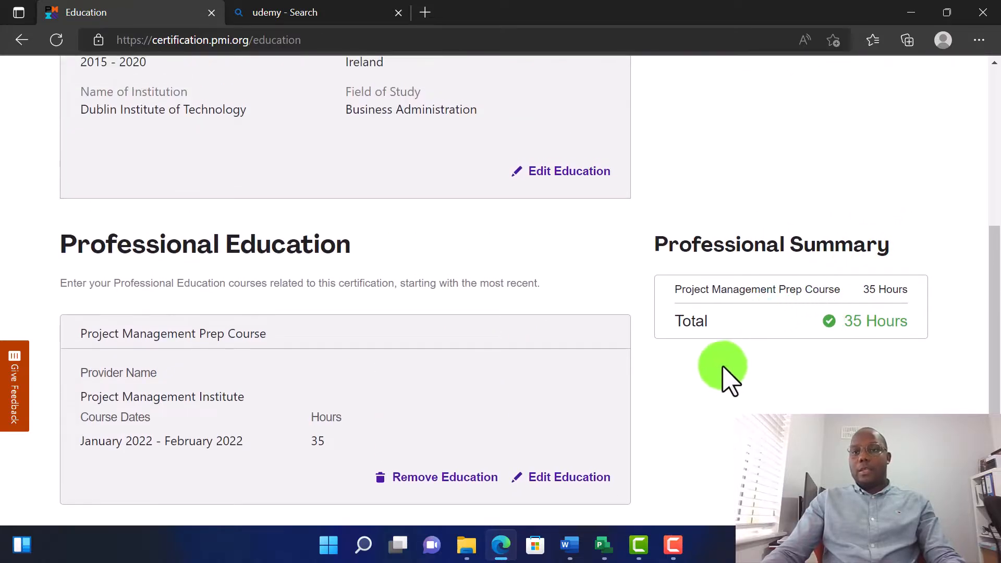
pyautogui.scroll(-1, 858, 297)
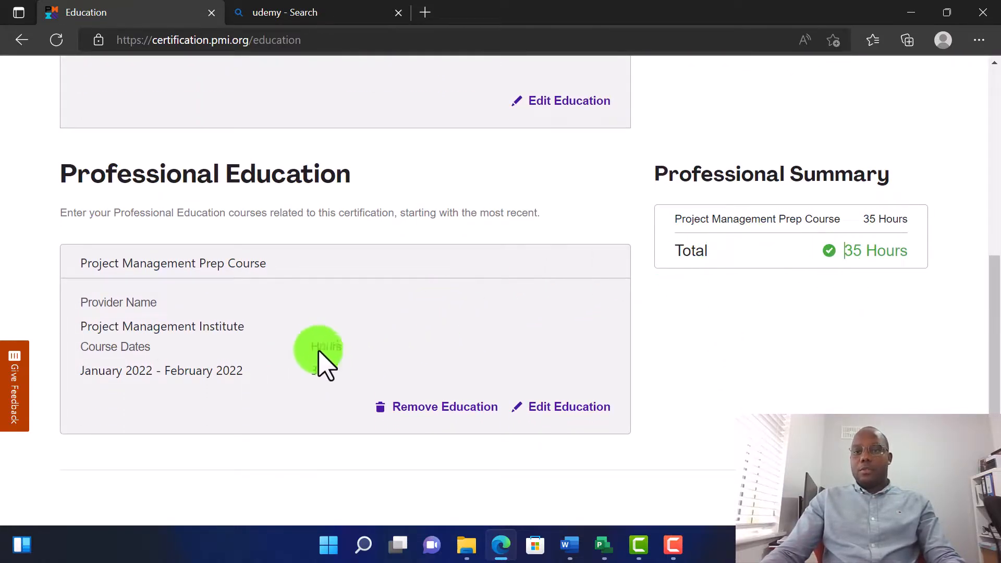
# Continue to the Experience stage and open the Enterprise Resource Planning (ERP) Integration entry for editing
pyautogui.scroll(-2, 750, 279)
pyautogui.click(793, 359)
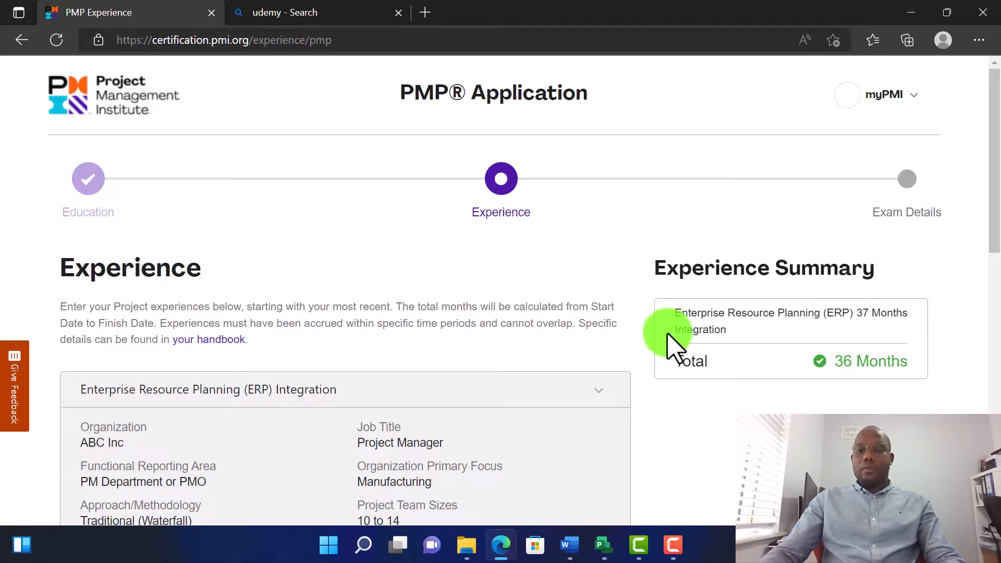
pyautogui.scroll(-5, 670, 346)
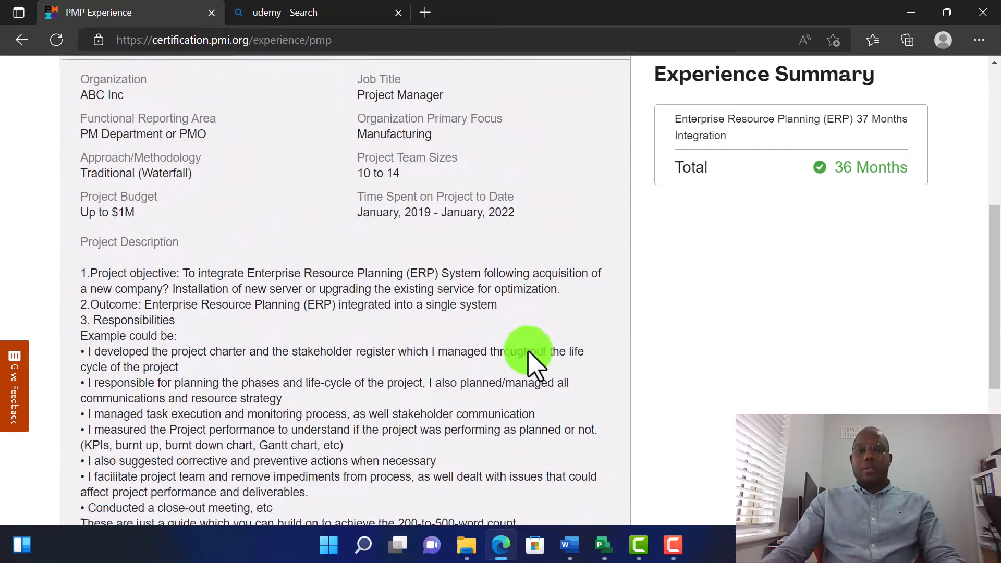
pyautogui.scroll(-3, 537, 362)
pyautogui.click(560, 365)
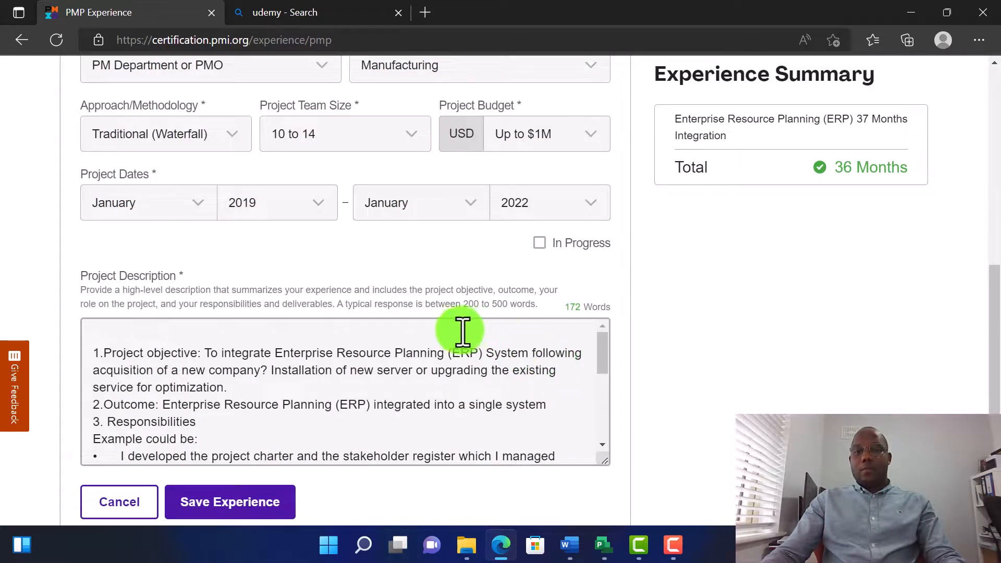
# Review the experience form's fields and delete all the text in the Project Description
pyautogui.scroll(10, 462, 330)
pyautogui.scroll(-2, 190, 330)
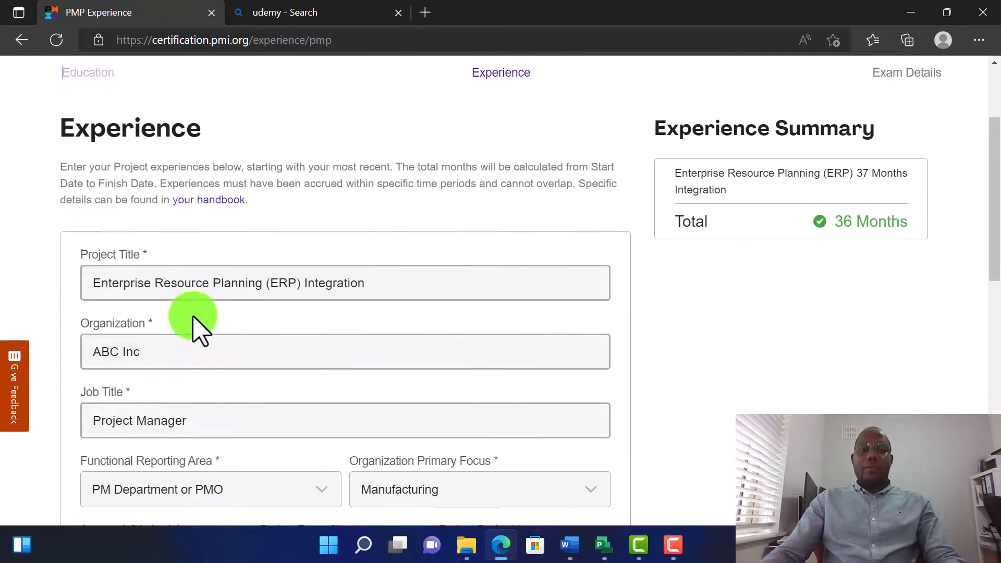
pyautogui.scroll(-3, 209, 319)
pyautogui.scroll(2, 208, 319)
pyautogui.scroll(-3, 205, 319)
pyautogui.scroll(-6, 206, 328)
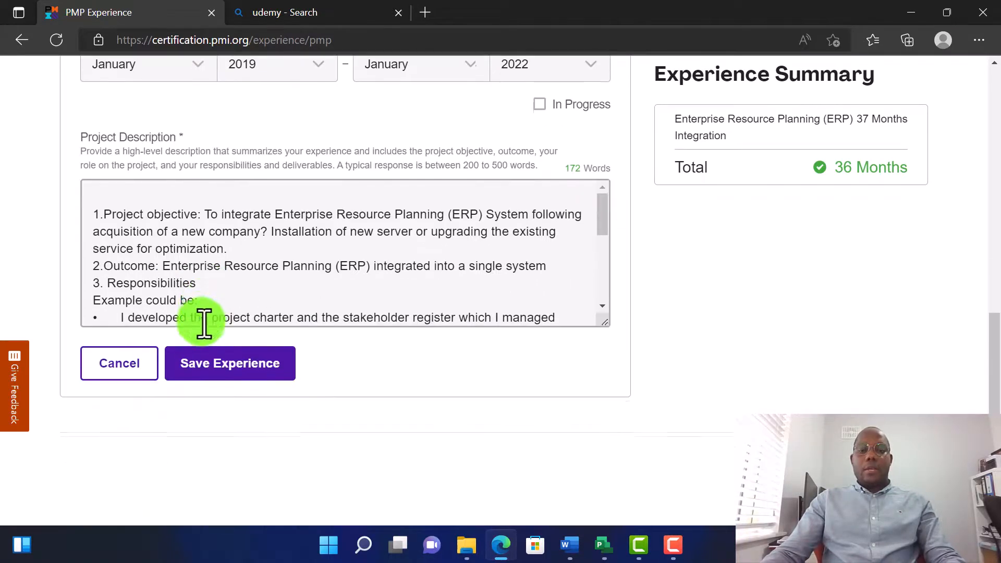
pyautogui.moveTo(593, 376); pyautogui.dragTo(758, 446)
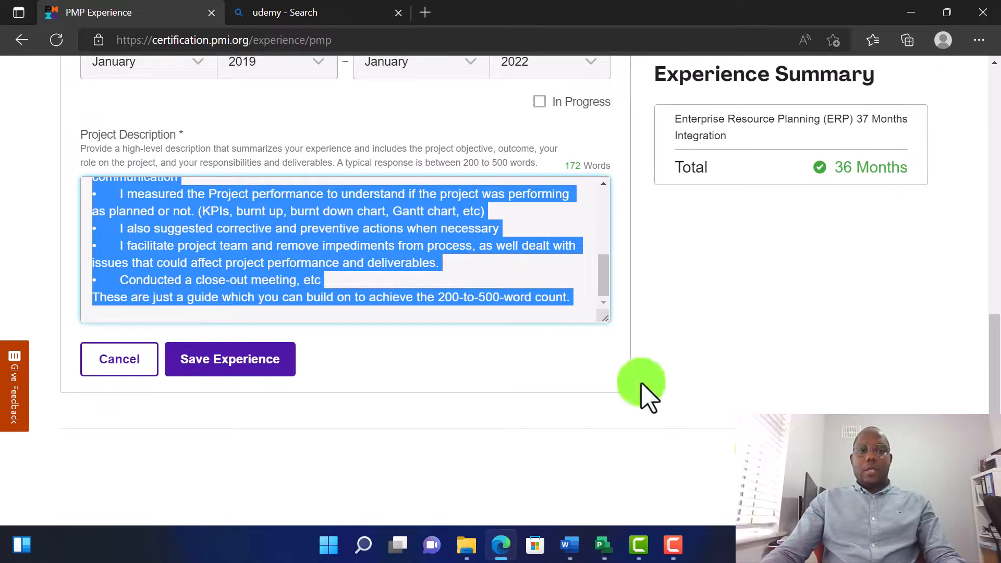
pyautogui.press('BackSpace')
# Clear the Project Title of the experience entry
pyautogui.scroll(7, 458, 281)
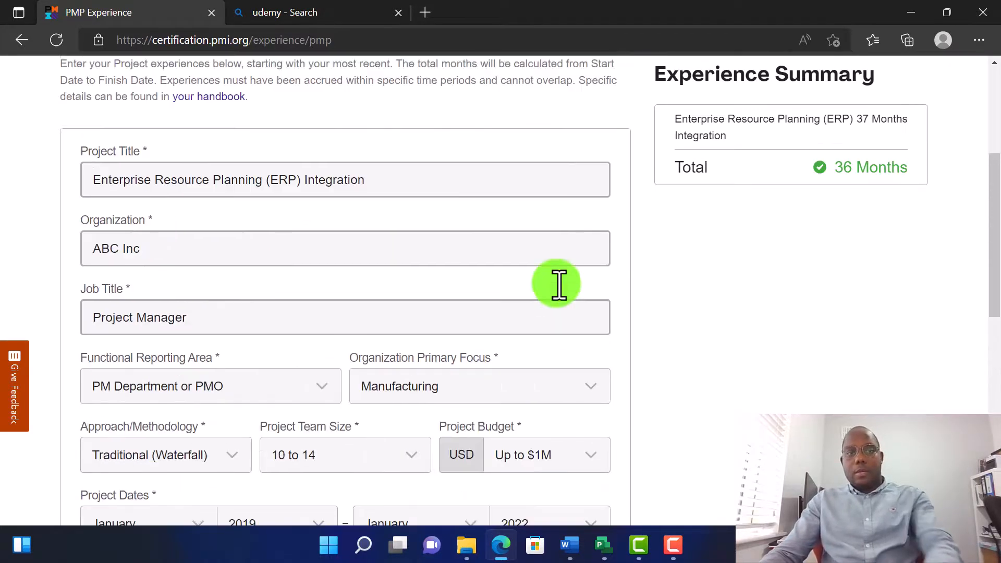
pyautogui.scroll(3, 513, 284)
pyautogui.moveTo(386, 273); pyautogui.dragTo(29, 292)
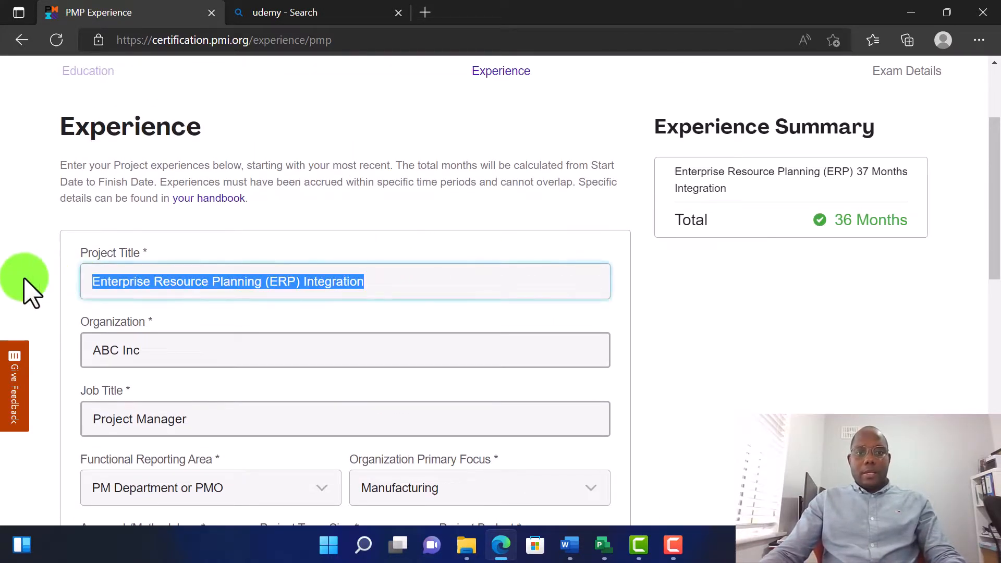
pyautogui.press('BackSpace')
pyautogui.click(719, 327)
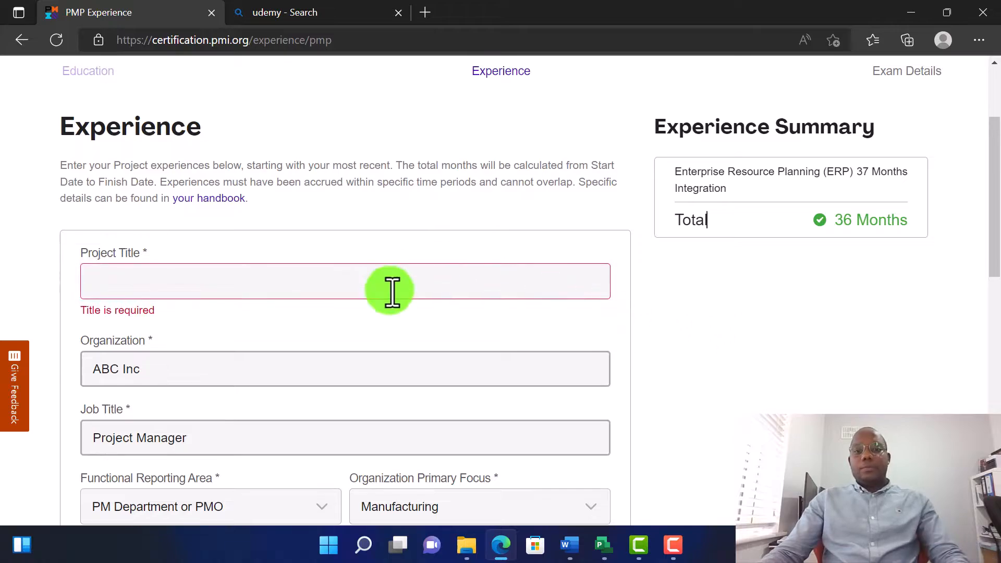
pyautogui.scroll(2, 391, 290)
pyautogui.scroll(-2, 394, 300)
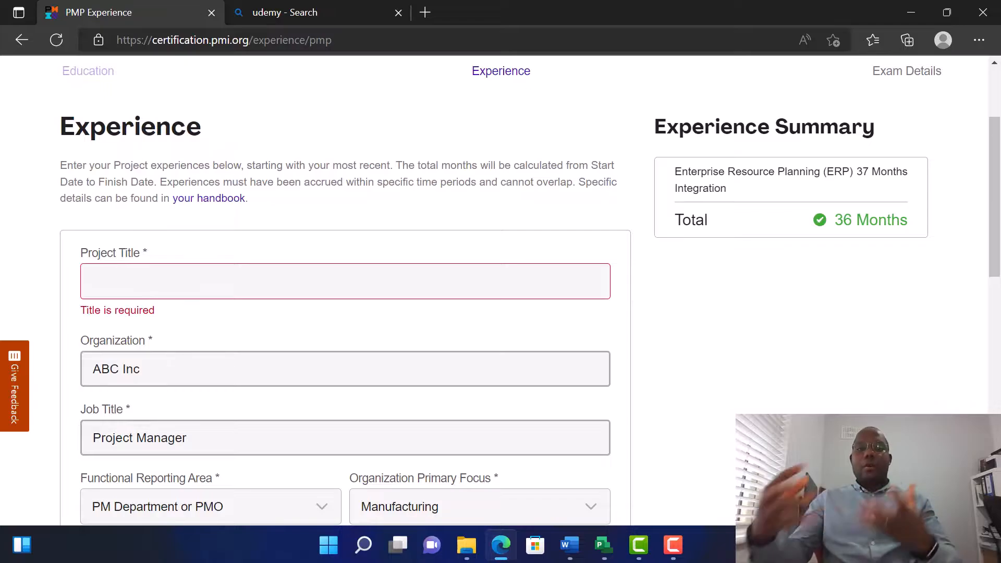
# Examine the Project Description guidance on required content, typical word range and minimum word count
pyautogui.scroll(-6, 417, 406)
pyautogui.click(288, 418)
pyautogui.scroll(4, 289, 416)
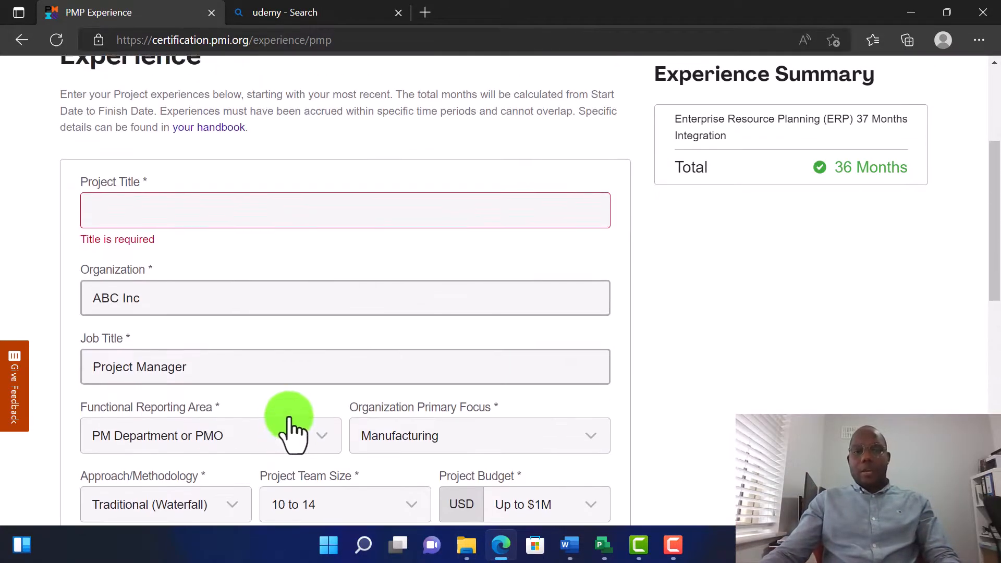
pyautogui.scroll(-3, 288, 415)
pyautogui.scroll(-4, 185, 406)
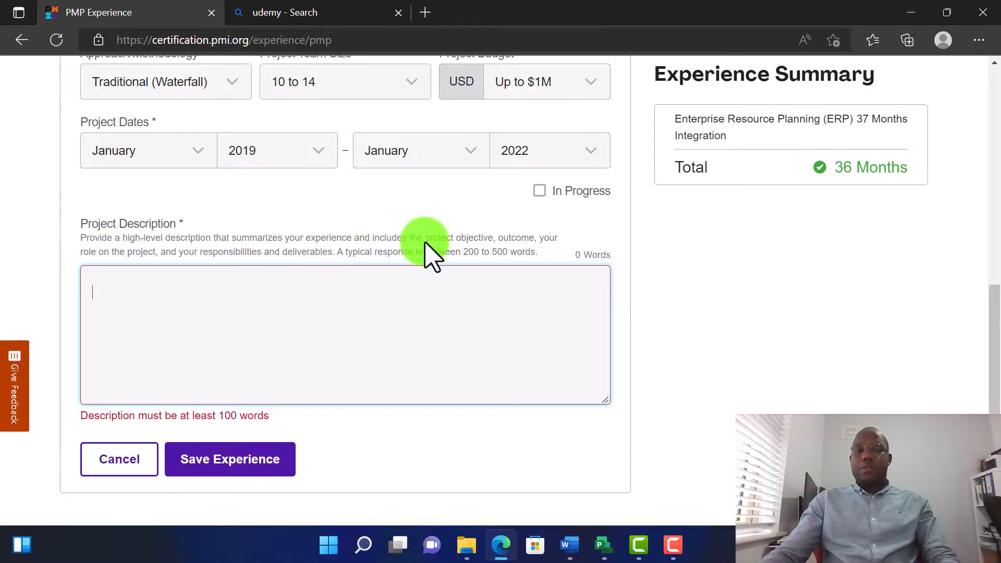
pyautogui.moveTo(431, 237); pyautogui.dragTo(307, 257)
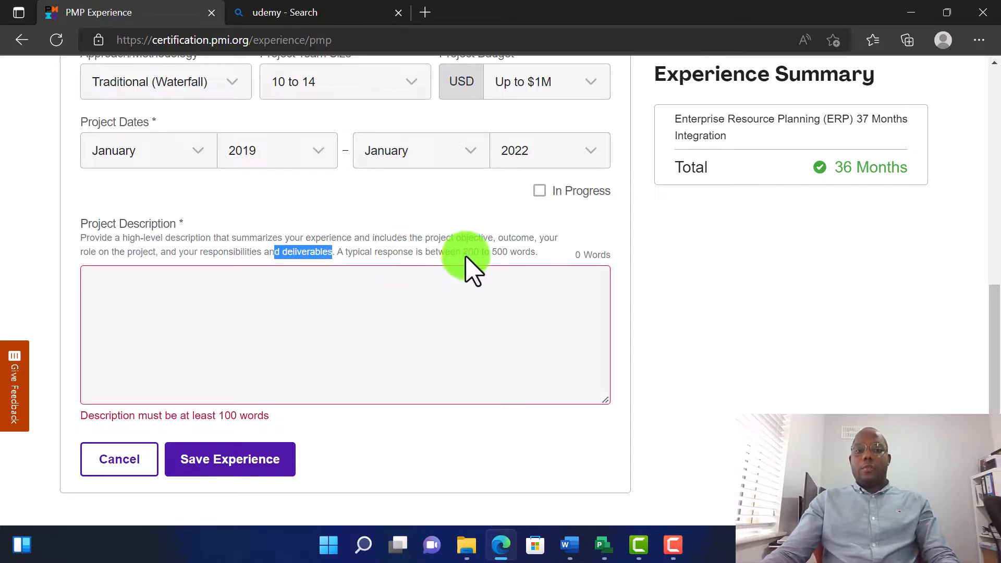
pyautogui.moveTo(464, 253); pyautogui.dragTo(533, 260)
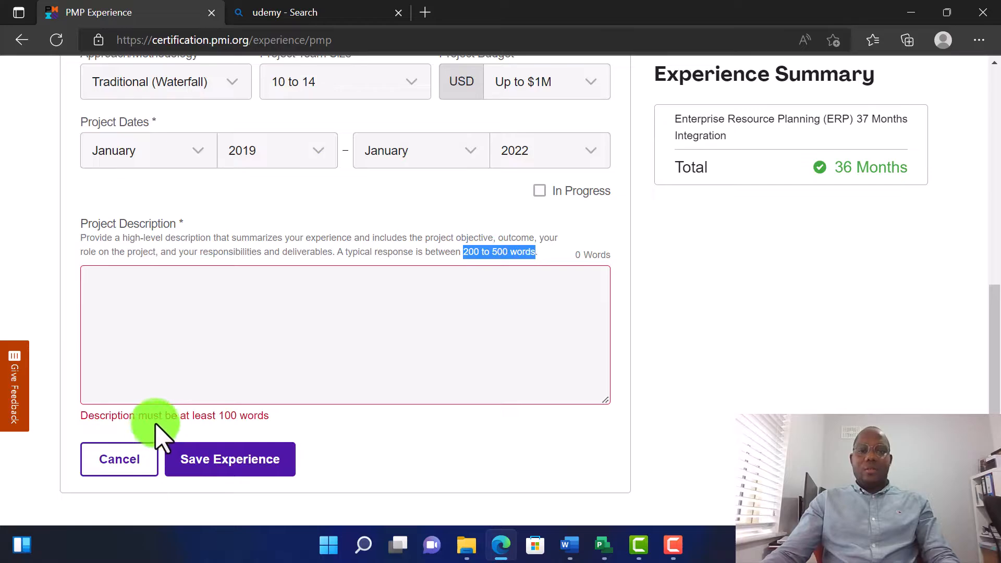
pyautogui.moveTo(218, 416); pyautogui.dragTo(241, 415)
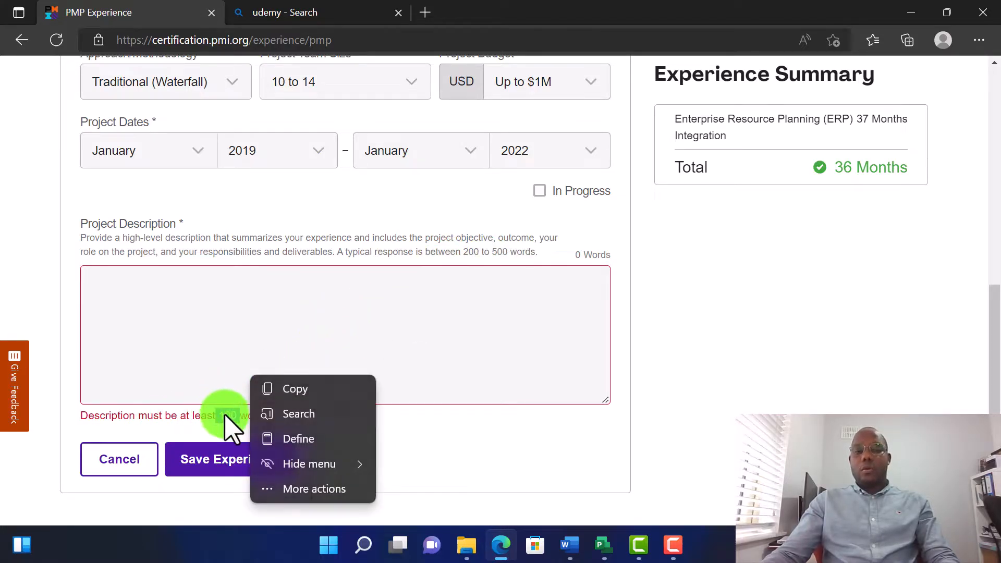
pyautogui.moveTo(463, 251); pyautogui.dragTo(517, 252)
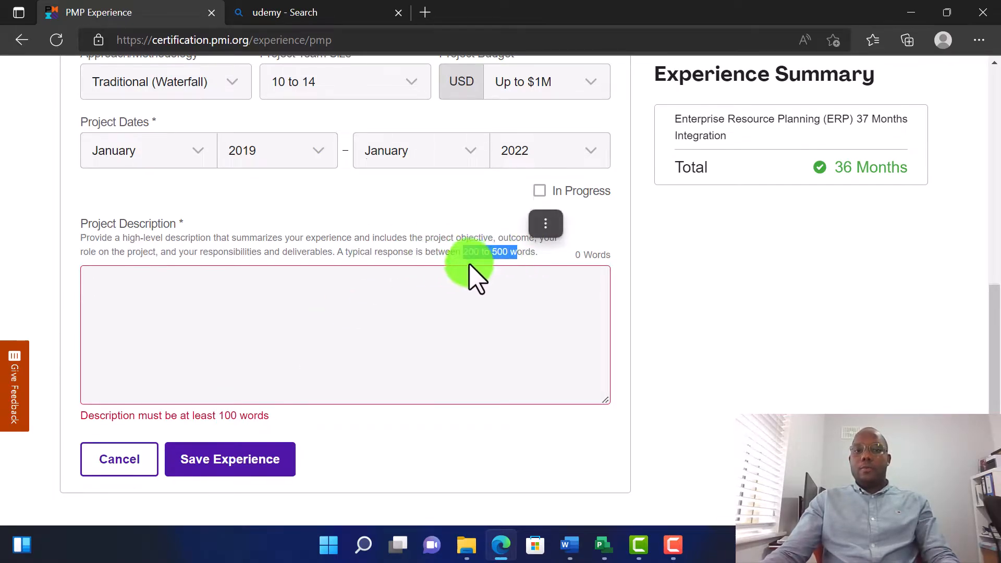
# Switch to the Word document with the sample project description and look over its content
pyautogui.scroll(4, 477, 276)
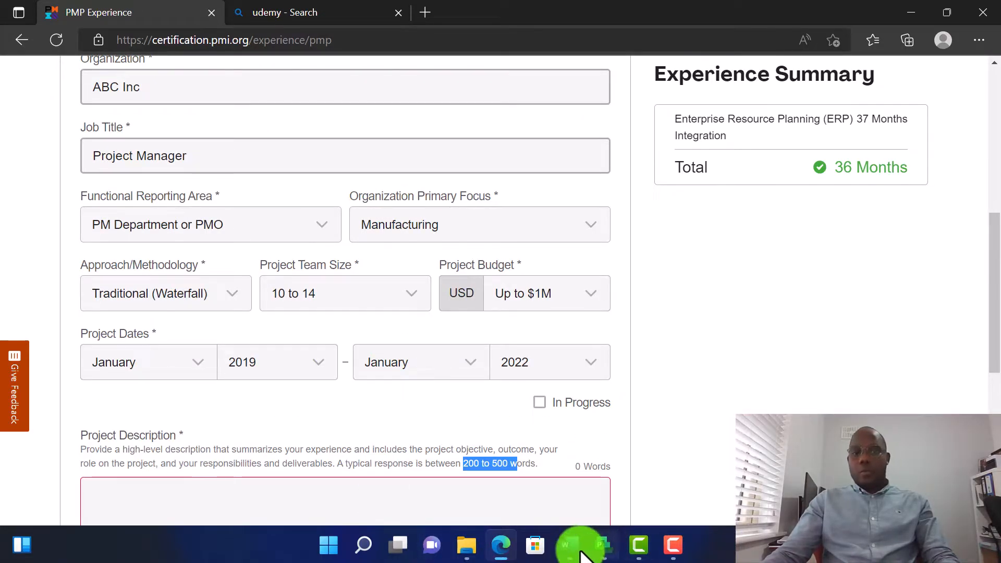
pyautogui.moveTo(574, 544)
pyautogui.click(645, 492)
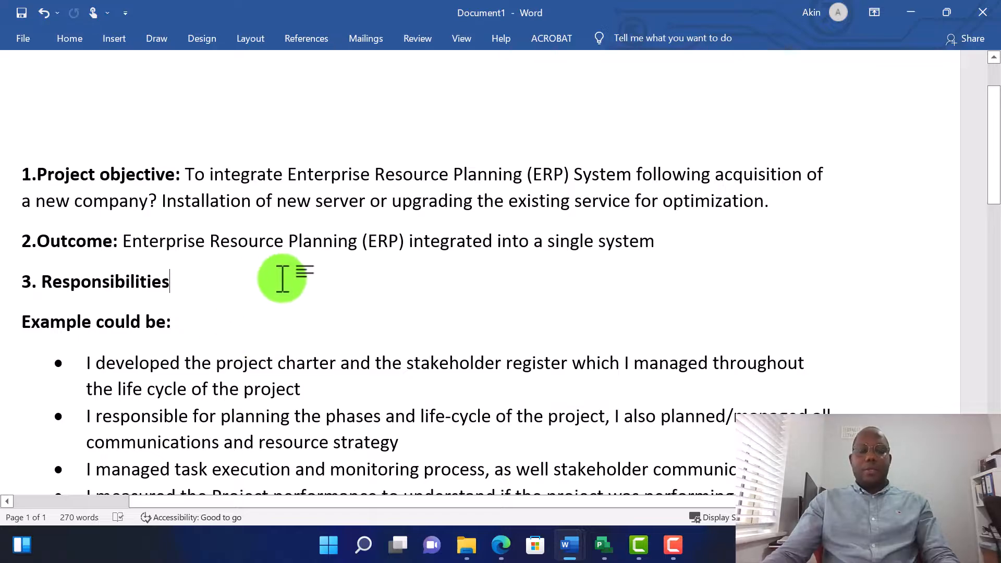
pyautogui.scroll(-5, 282, 279)
pyautogui.scroll(6, 283, 280)
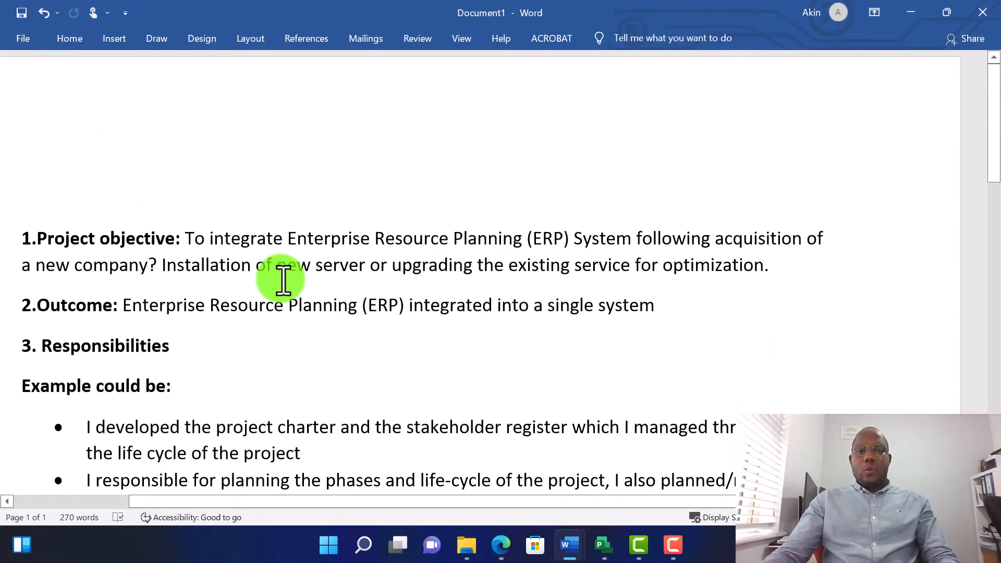
pyautogui.scroll(-2, 280, 274)
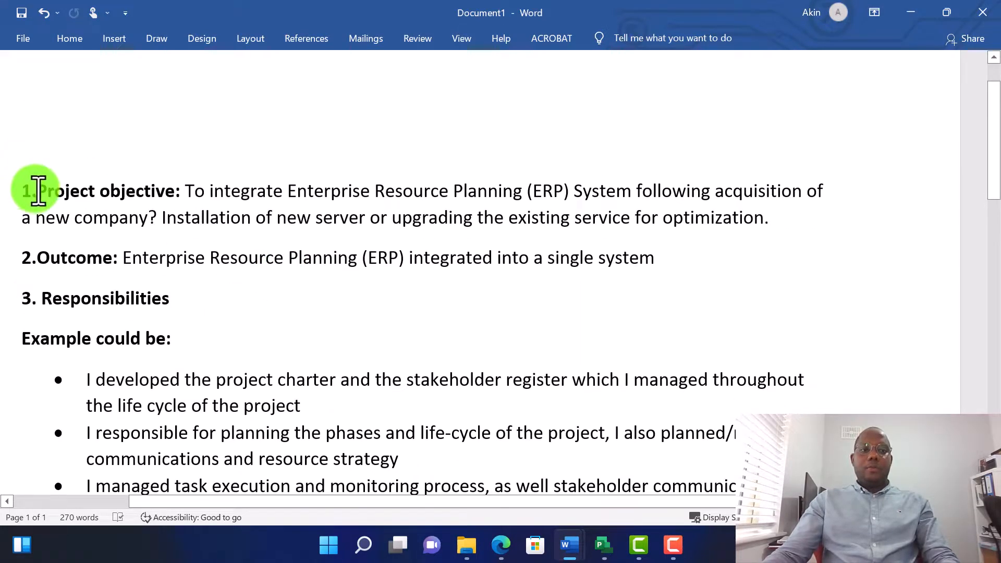
# Highlight the Project objective, Outcome and Responsibilities headings in turn and look over the example responsibilities
pyautogui.moveTo(42, 191); pyautogui.dragTo(183, 199)
pyautogui.moveTo(50, 257); pyautogui.dragTo(117, 259)
pyautogui.moveTo(42, 298); pyautogui.dragTo(182, 299)
pyautogui.scroll(-7, 206, 301)
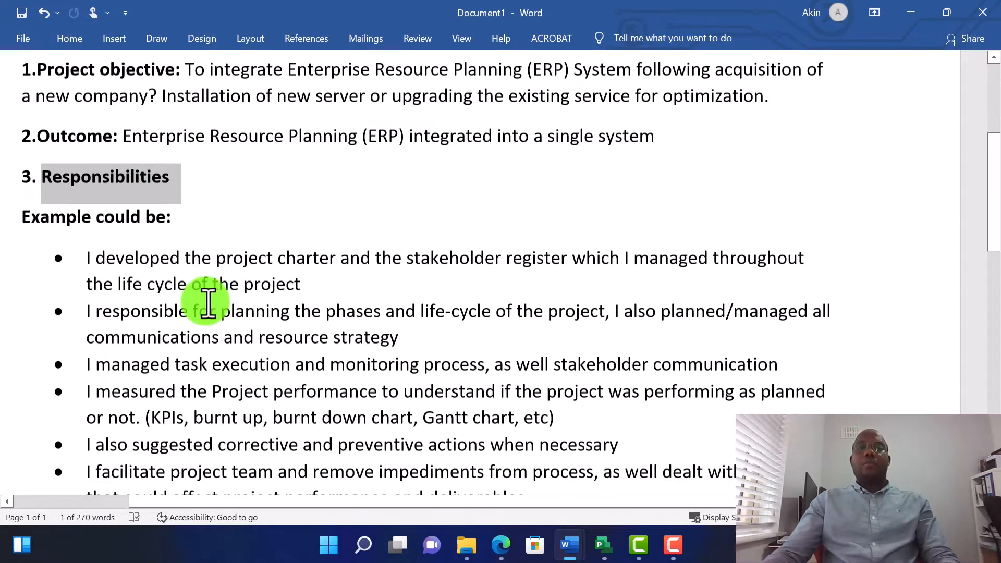
pyautogui.moveTo(119, 291); pyautogui.dragTo(211, 285)
pyautogui.scroll(1, 233, 286)
pyautogui.scroll(8, 233, 286)
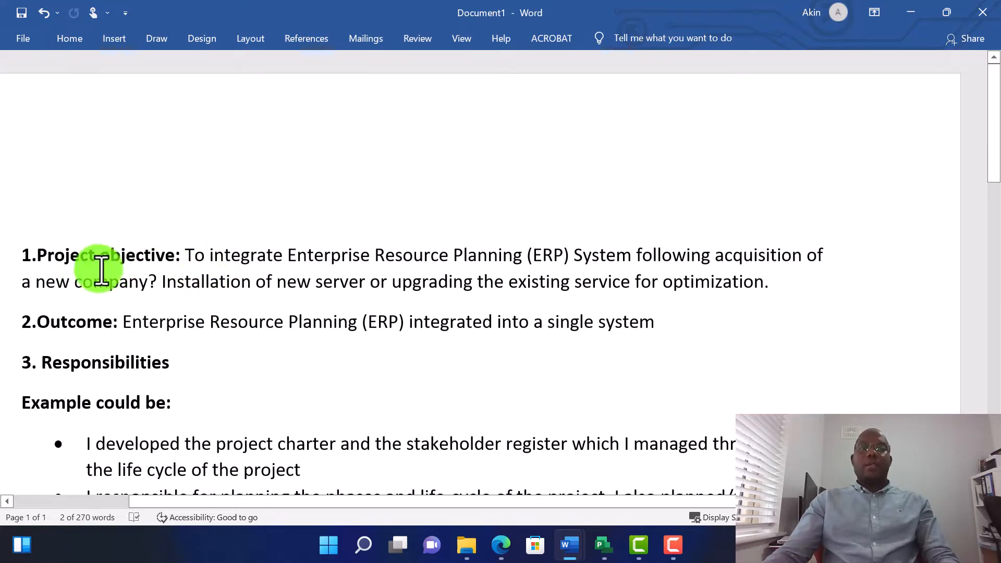
# Read the sample project objective and outcome, highlighting the objective text and the phrase "a single system"
pyautogui.click(214, 263)
pyautogui.moveTo(223, 270); pyautogui.dragTo(209, 260)
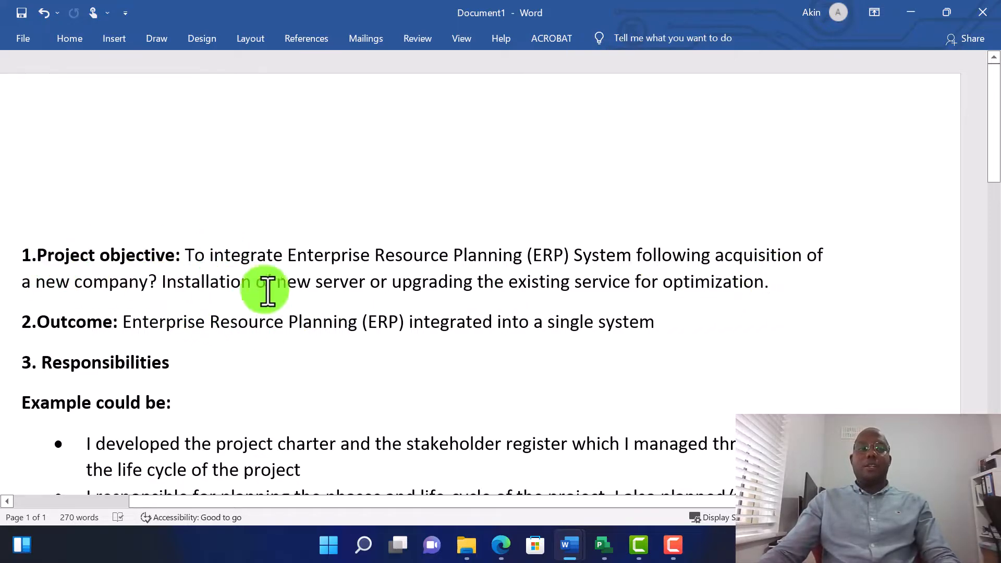
pyautogui.moveTo(193, 254); pyautogui.dragTo(766, 288)
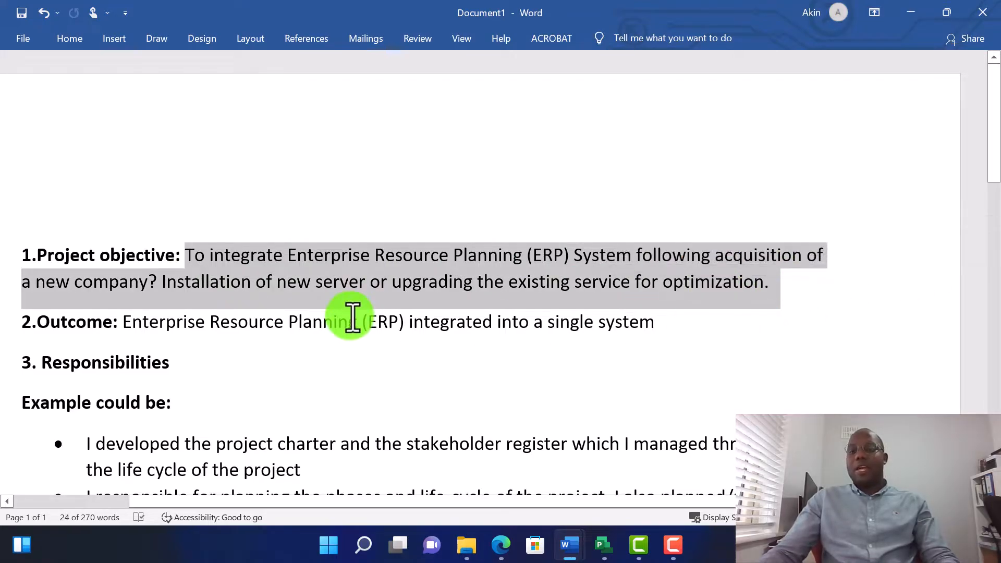
pyautogui.click(250, 322)
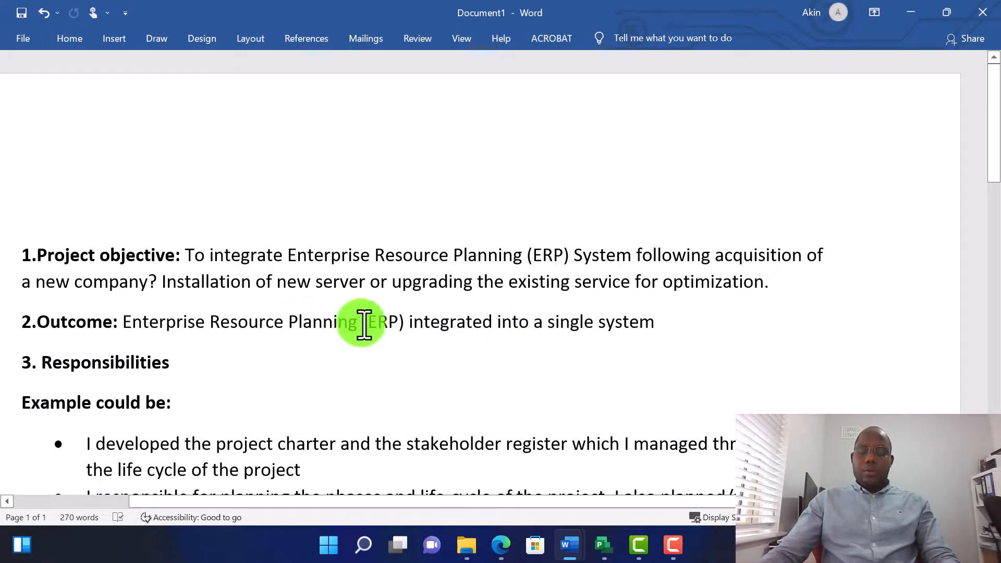
pyautogui.moveTo(537, 323); pyautogui.dragTo(654, 322)
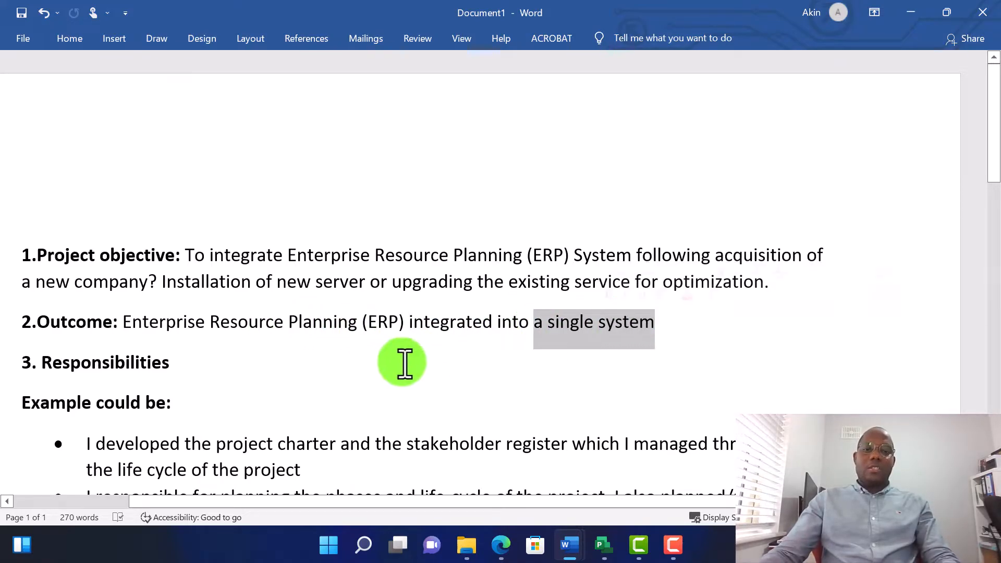
# Read through the example bullet points under the Responsibilities heading
pyautogui.click(243, 364)
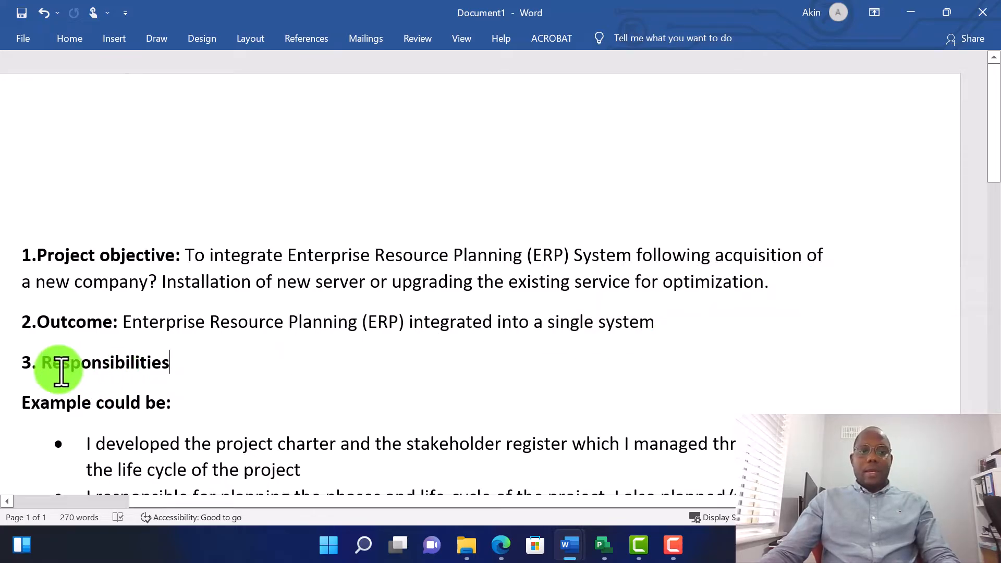
pyautogui.scroll(-1, 125, 357)
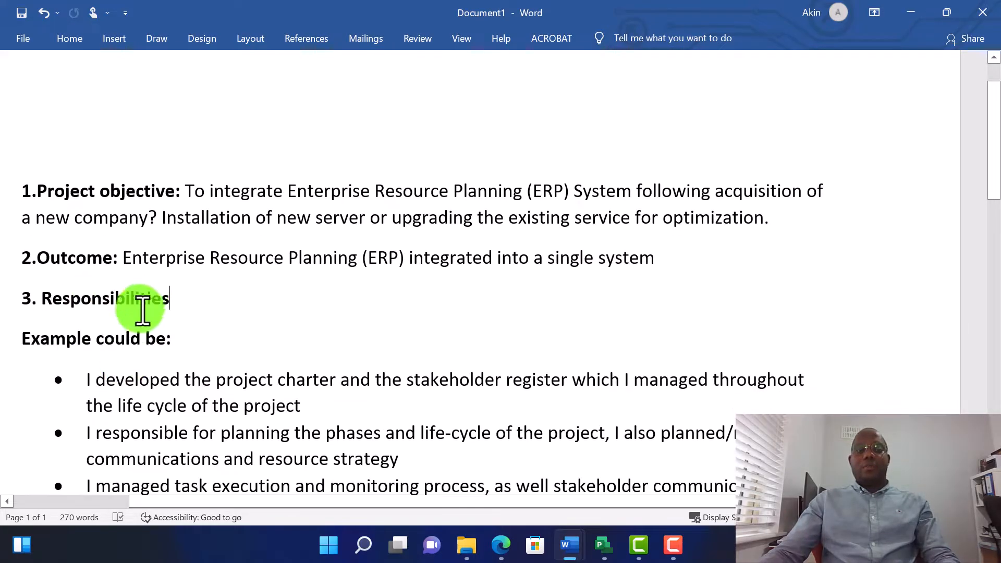
pyautogui.scroll(-3, 175, 311)
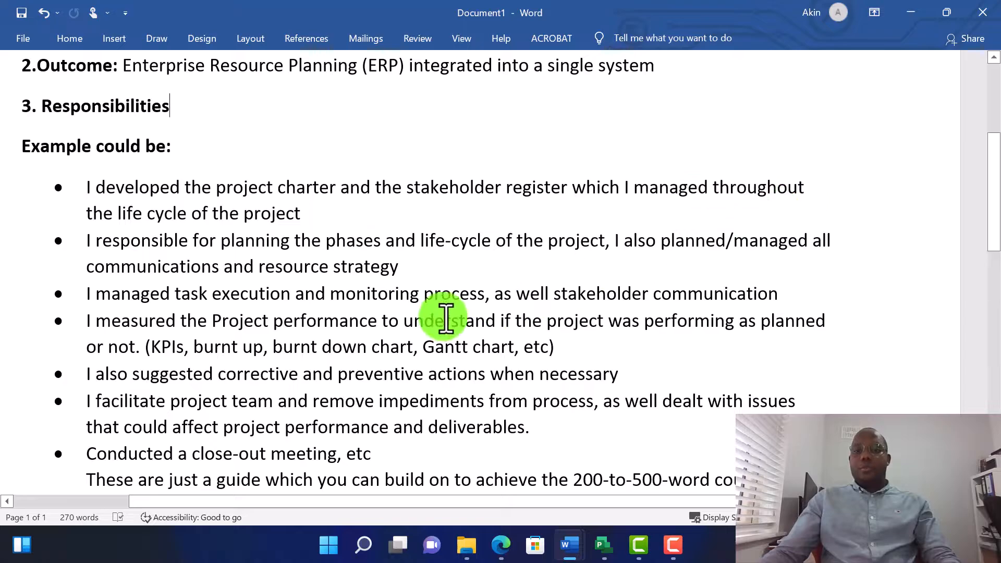
# Highlight the phrases "execution and monitoring process" and "Project performance" and the KPI and chart examples in the responsibilities list
pyautogui.click(357, 212)
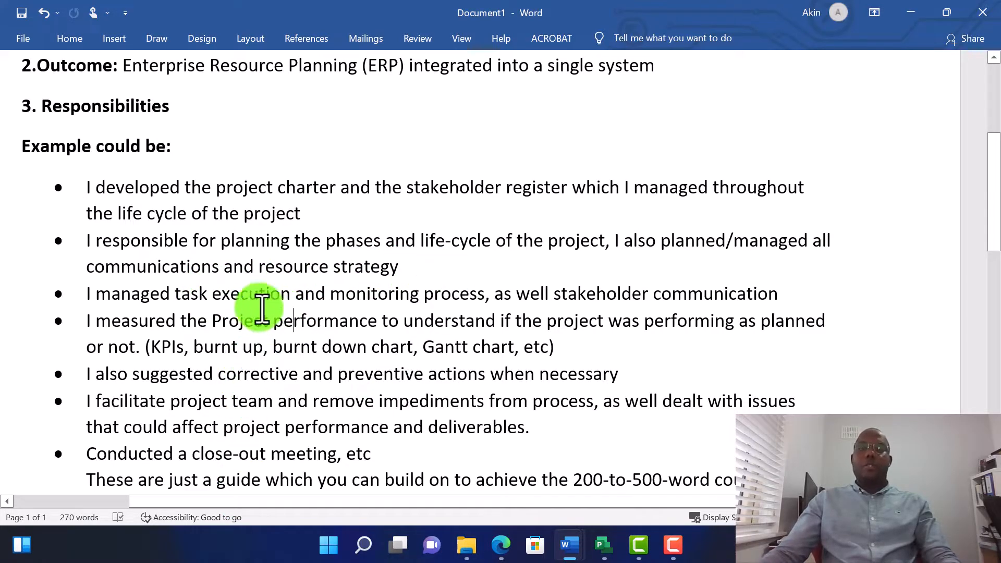
pyautogui.moveTo(223, 293); pyautogui.dragTo(485, 290)
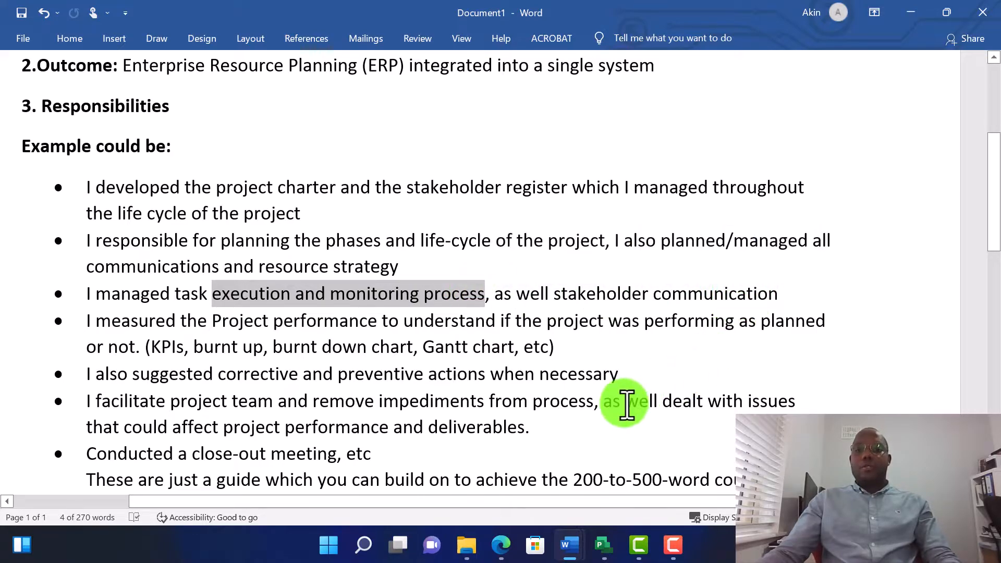
pyautogui.click(391, 347)
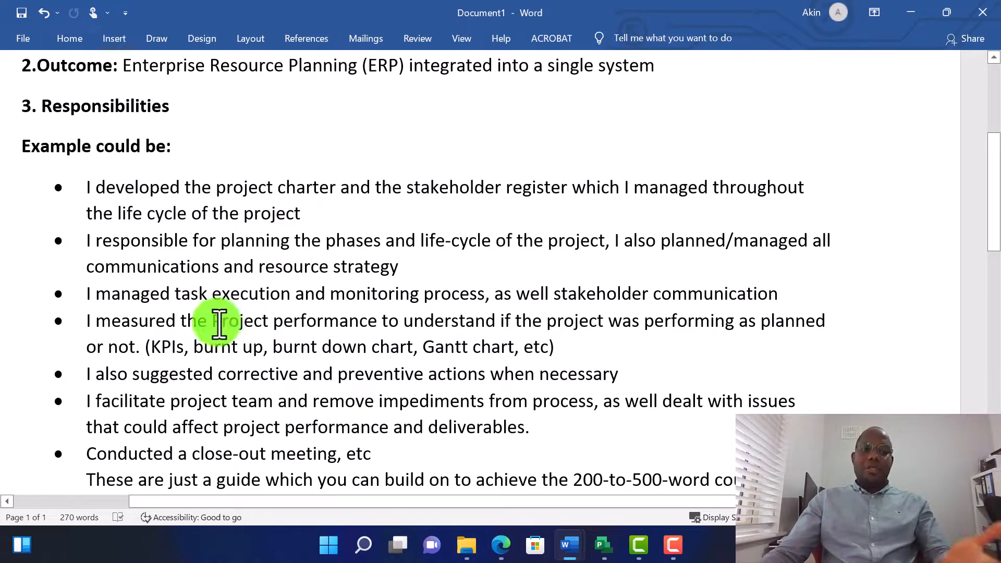
pyautogui.moveTo(214, 320); pyautogui.dragTo(384, 326)
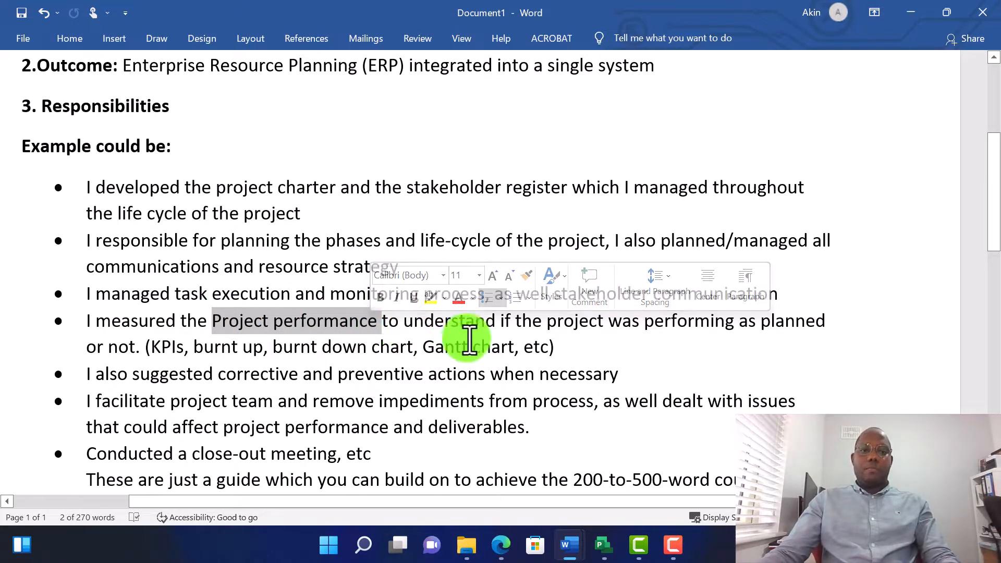
pyautogui.click(590, 333)
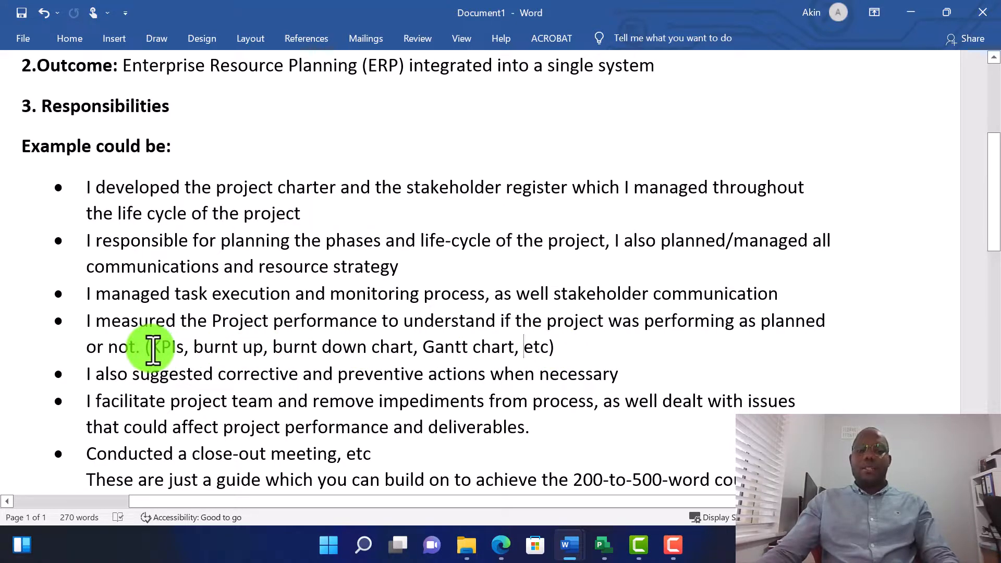
pyautogui.moveTo(152, 348); pyautogui.dragTo(581, 340)
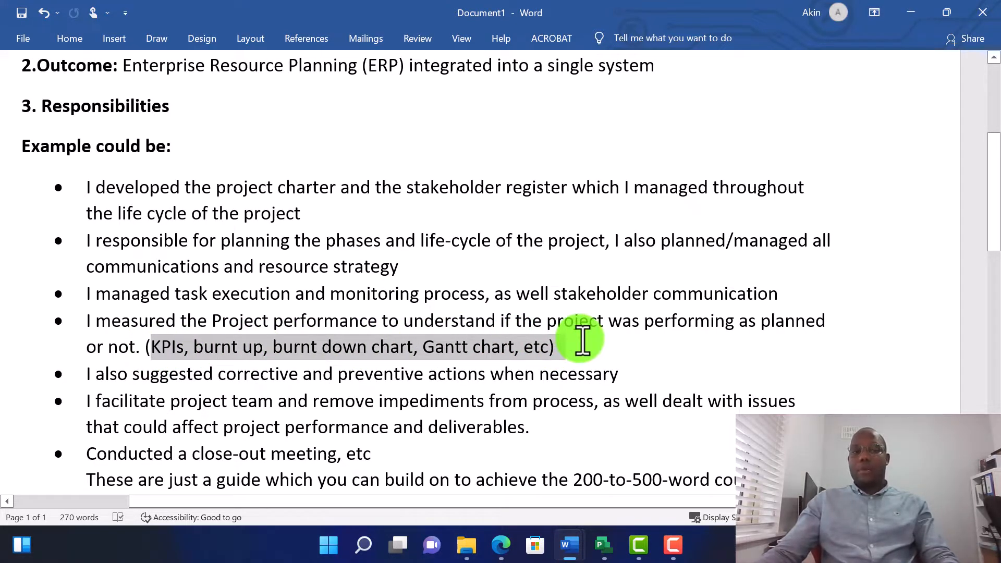
# Highlight the responsibility about suggesting corrective and preventive actions and look over the bullet points that follow it
pyautogui.click(212, 394)
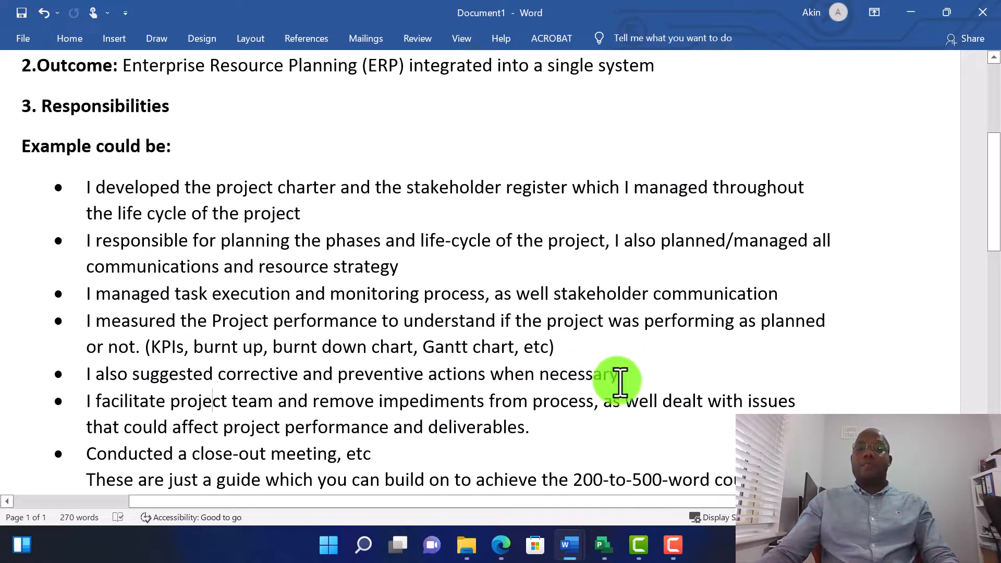
pyautogui.moveTo(598, 374); pyautogui.dragTo(239, 376)
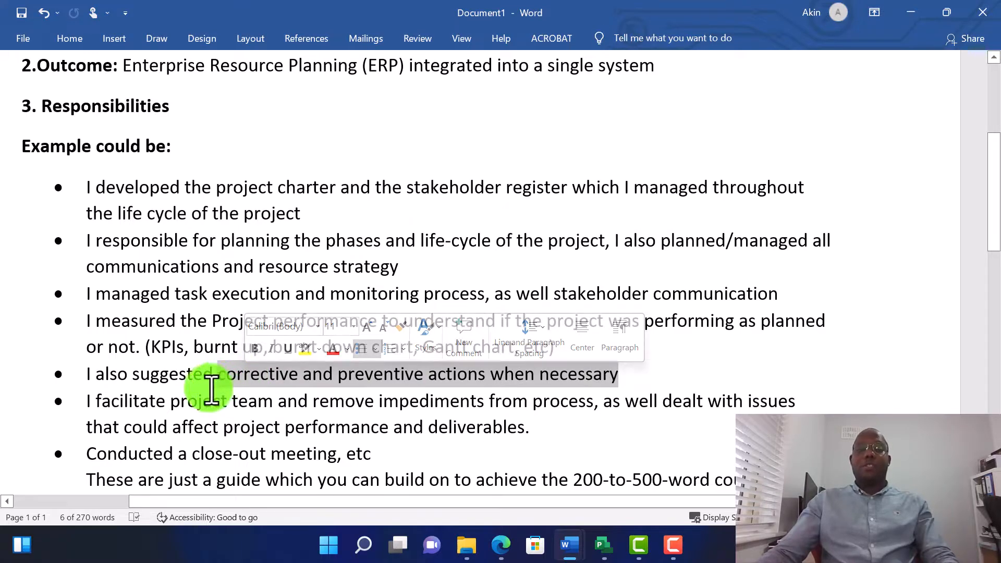
pyautogui.click(136, 379)
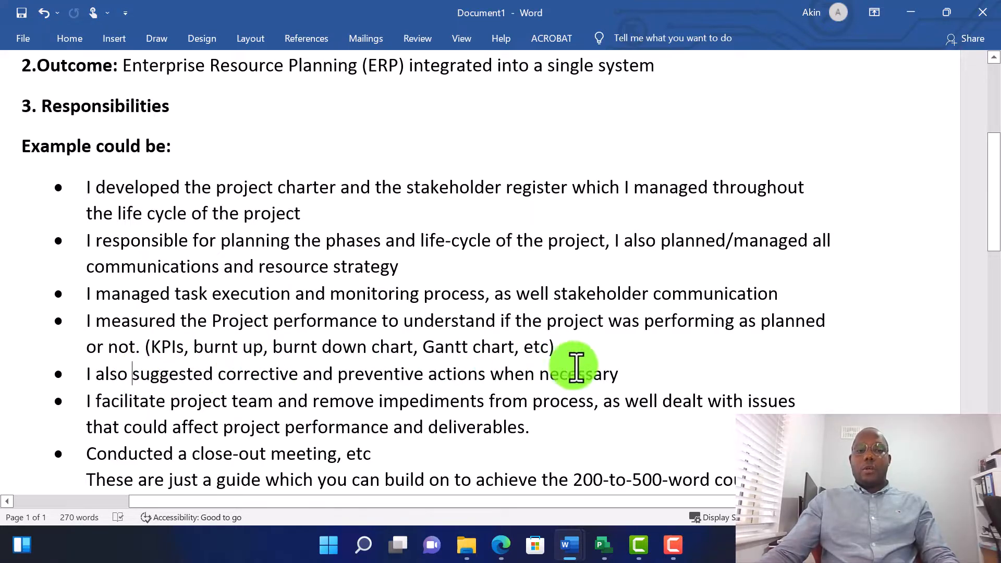
pyautogui.moveTo(632, 368); pyautogui.dragTo(163, 373)
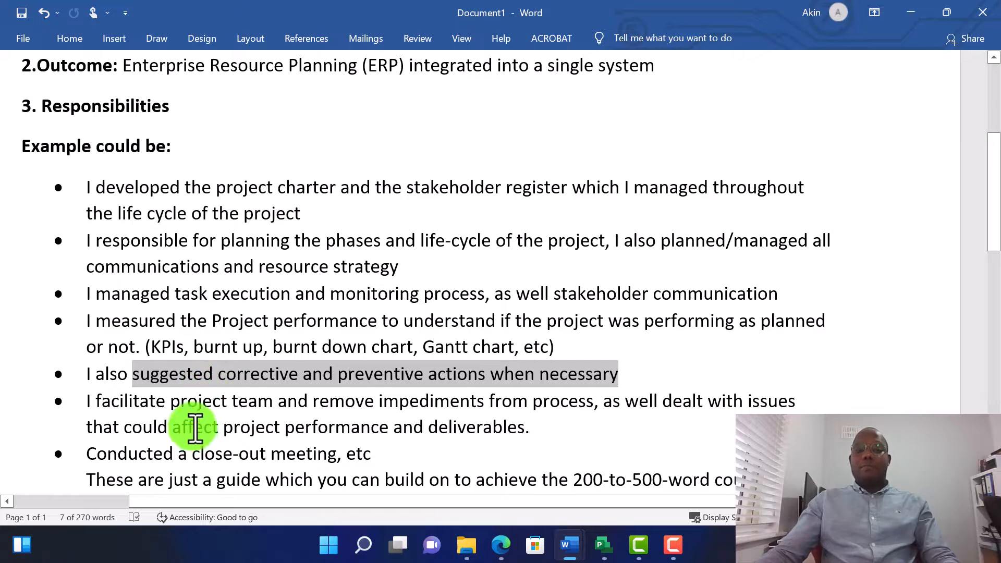
pyautogui.scroll(-2, 193, 426)
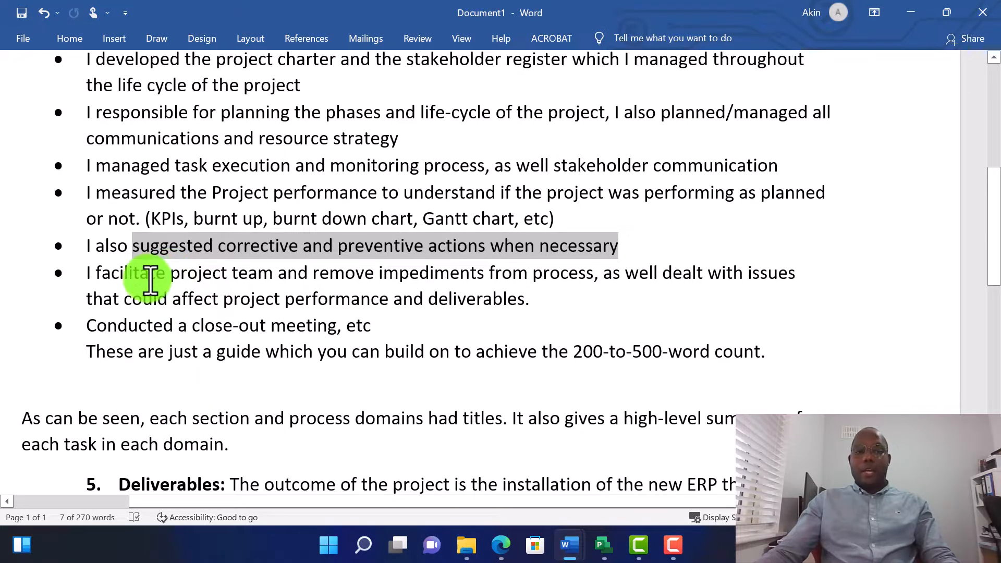
# Highlight "a close-out meeting" and the 200-to-500-word guidance at the end of the responsibilities list
pyautogui.click(272, 272)
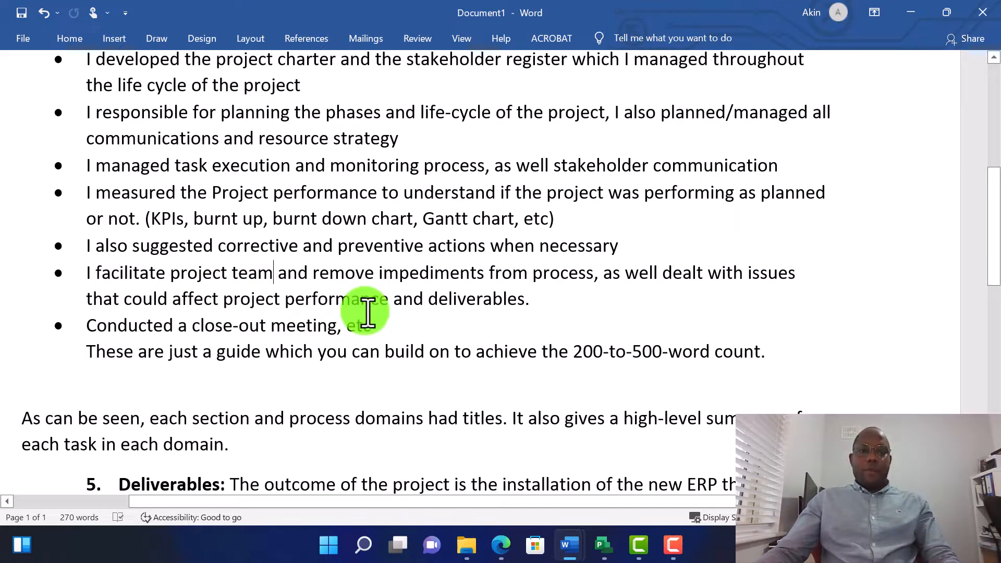
pyautogui.moveTo(178, 326); pyautogui.dragTo(337, 326)
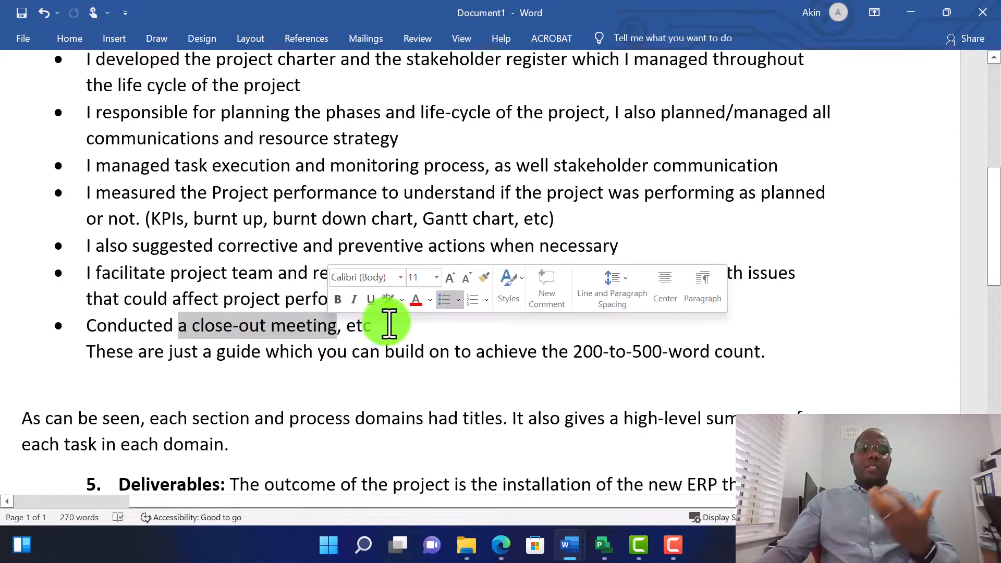
pyautogui.click(389, 326)
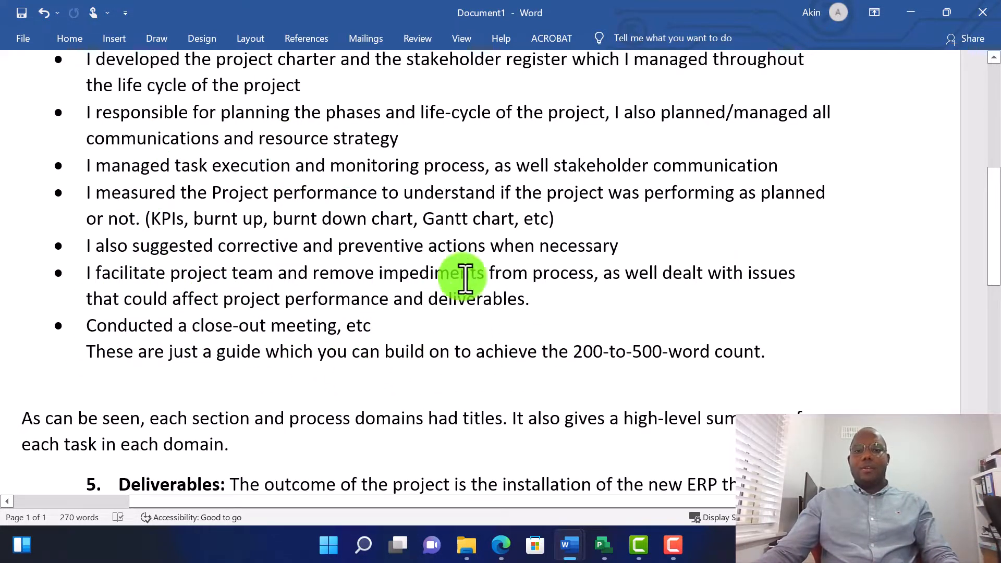
pyautogui.moveTo(573, 353); pyautogui.dragTo(670, 354)
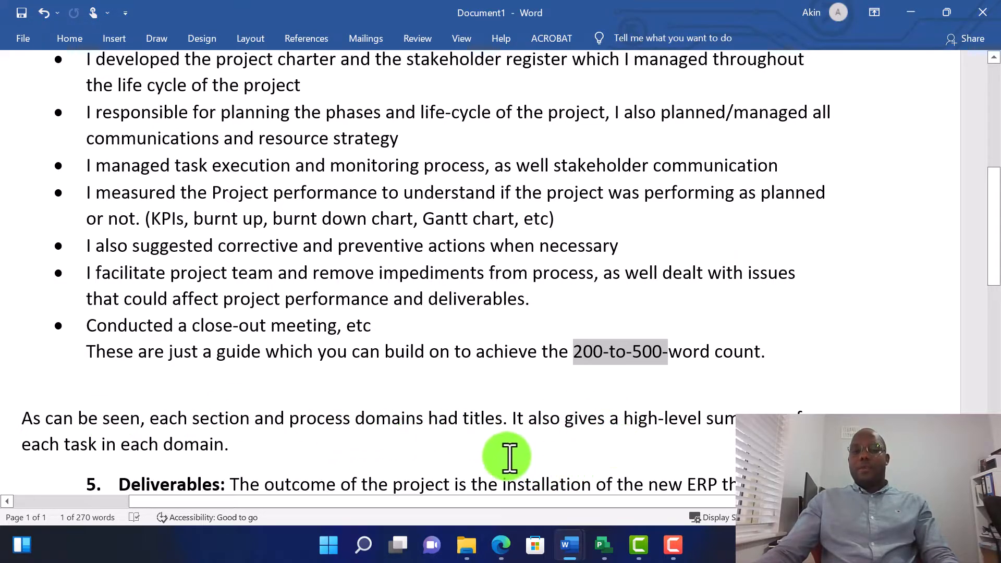
# Read the Deliverables section, then return to the project objective at the start of the document
pyautogui.scroll(-1, 396, 414)
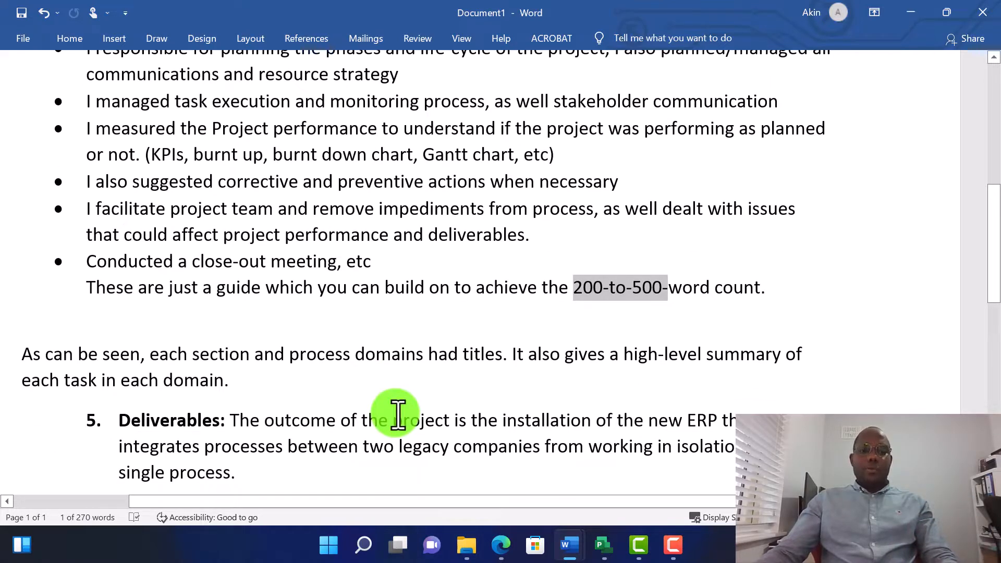
pyautogui.click(115, 427)
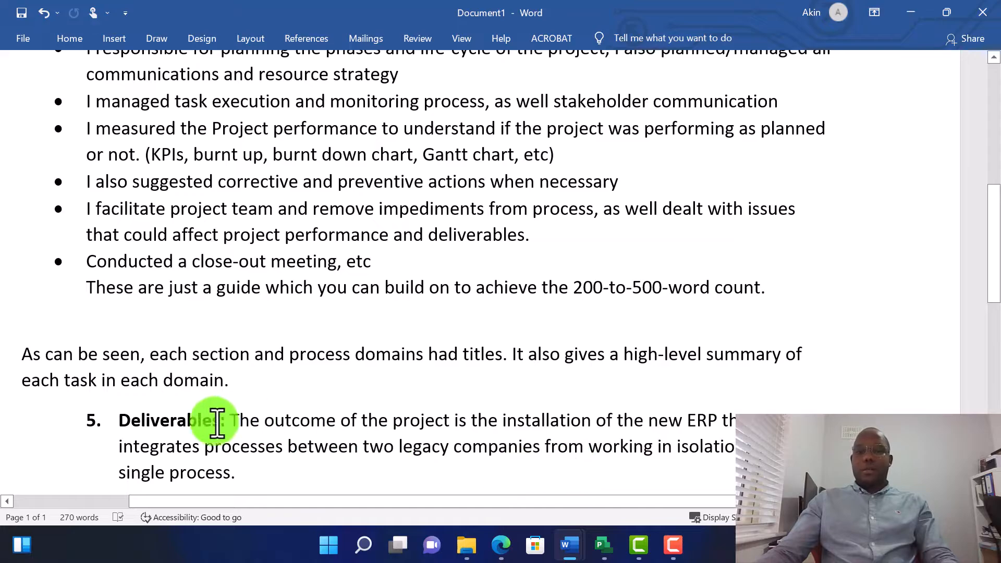
pyautogui.click(264, 423)
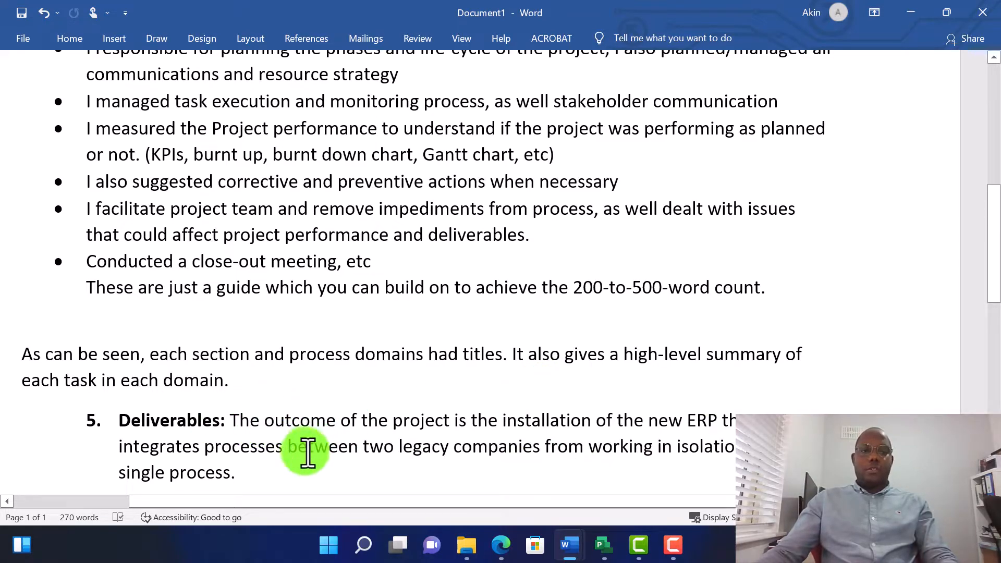
pyautogui.click(276, 446)
pyautogui.click(234, 420)
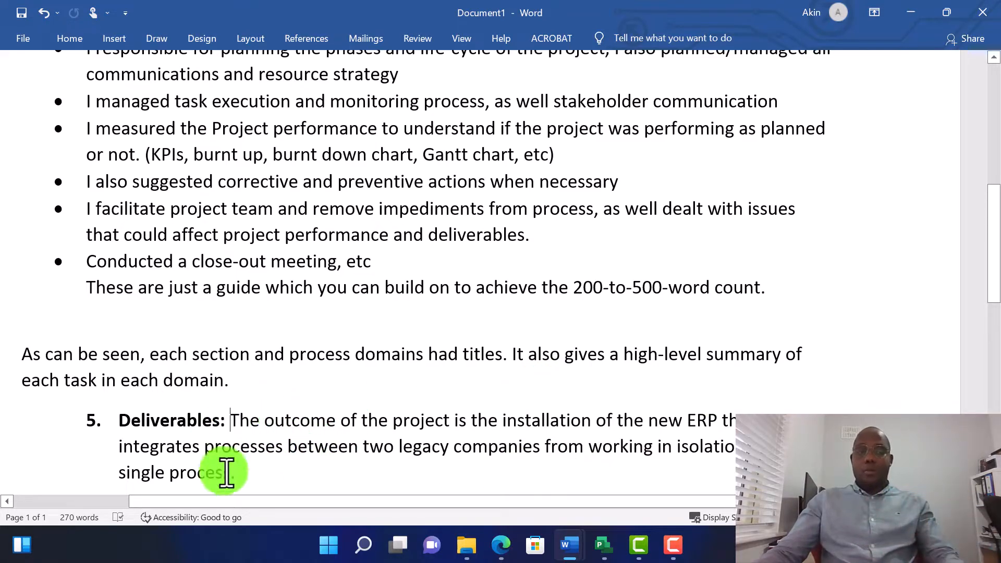
pyautogui.click(250, 449)
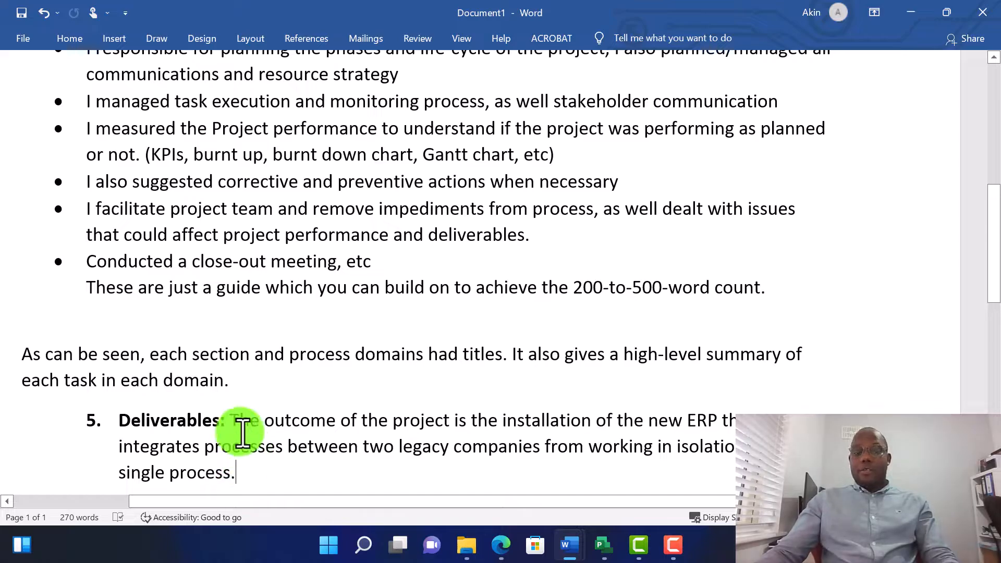
pyautogui.scroll(5, 267, 428)
pyautogui.scroll(2, 284, 401)
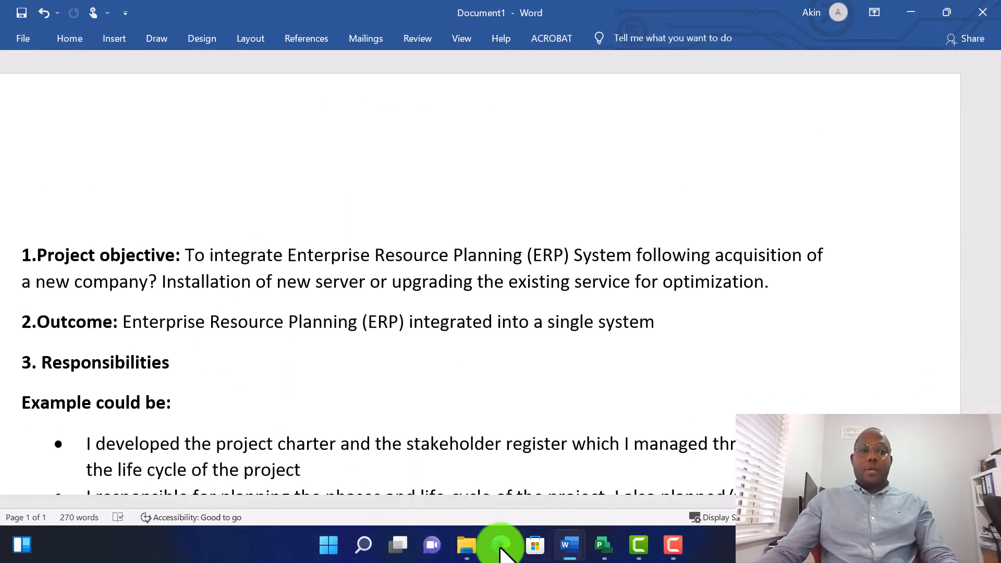
# Switch to the PMP Experience form in Edge and enter "Implementation of New ERP (SAP) System" as the project title
pyautogui.moveTo(509, 542)
pyautogui.click(500, 487)
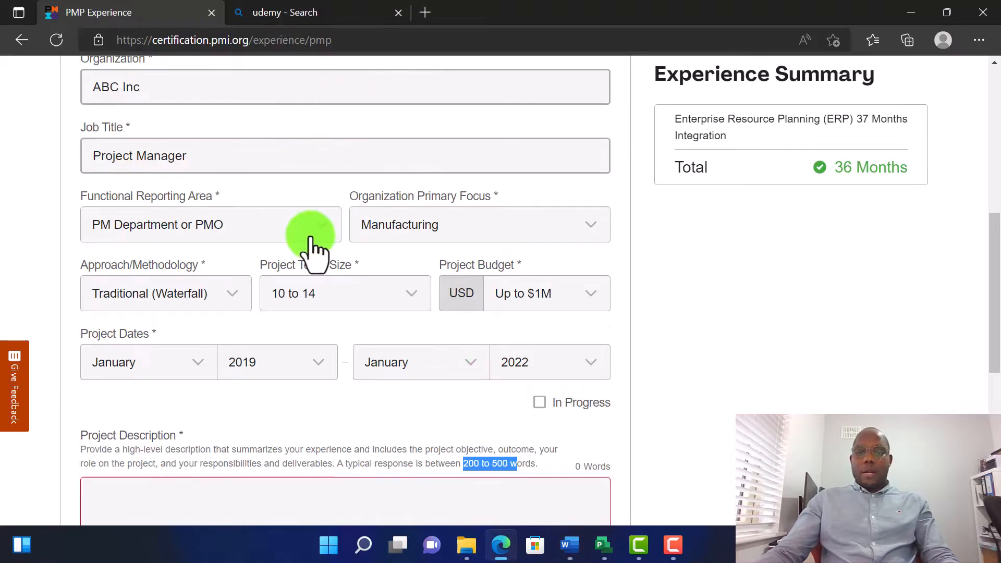
pyautogui.scroll(6, 313, 245)
pyautogui.scroll(-1, 315, 250)
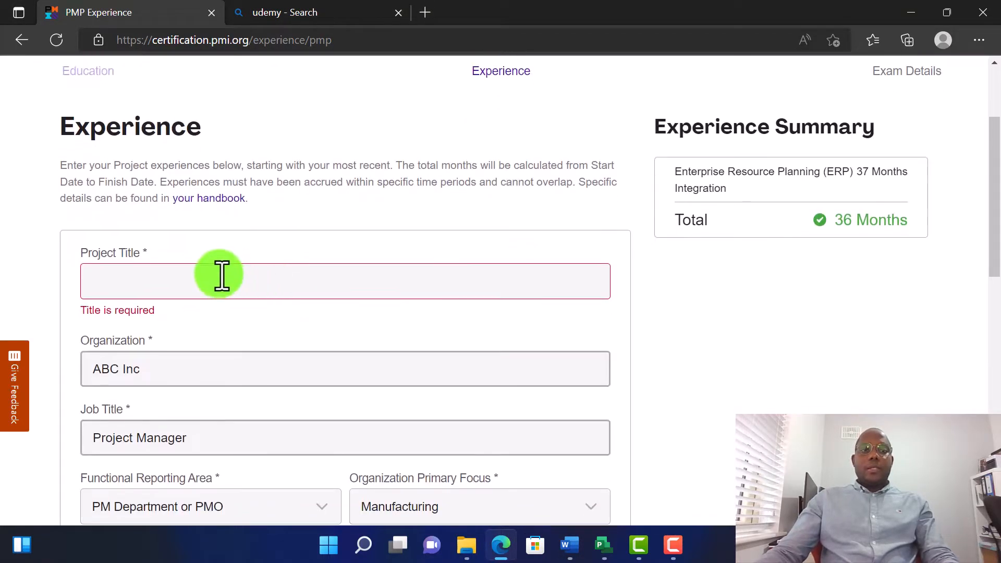
pyautogui.click(220, 275)
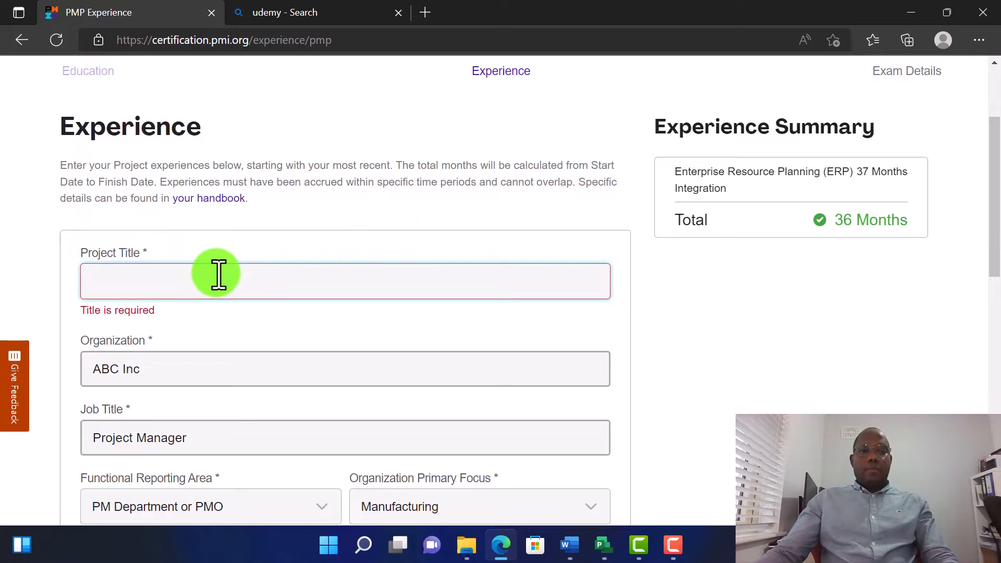
pyautogui.write('Intallatio')
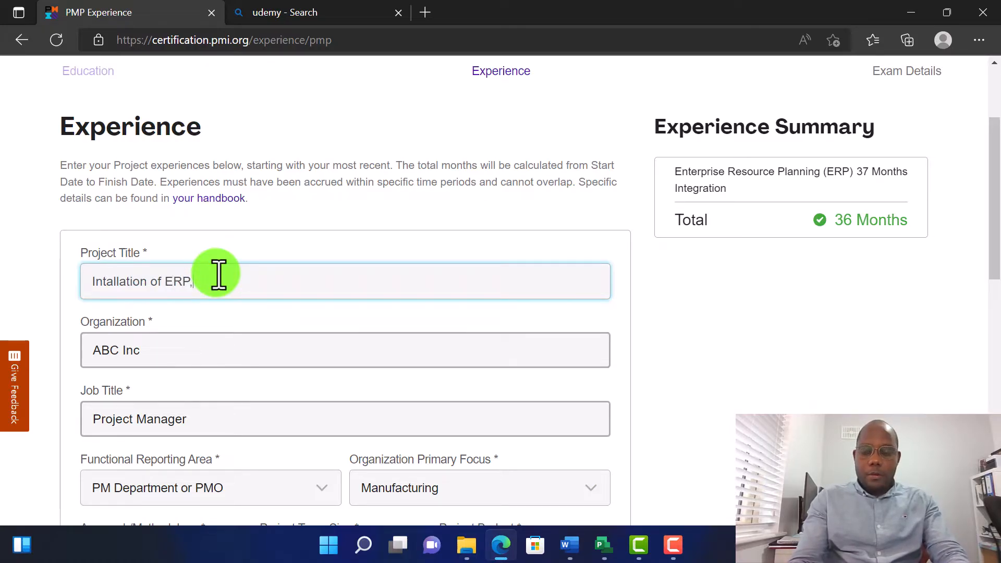
pyautogui.hotkey('ctrl', 'BackSpace')
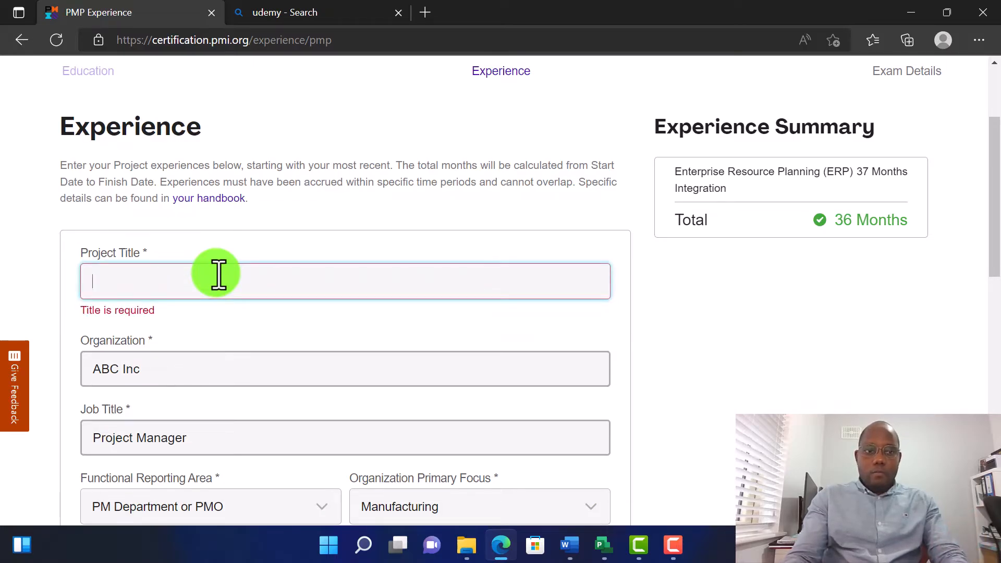
pyautogui.write('I')
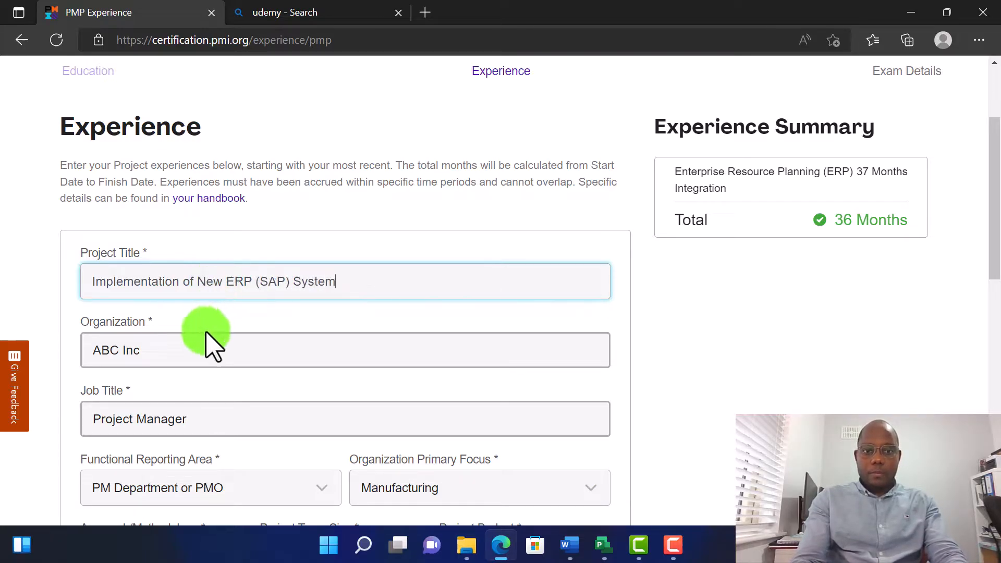
# Replace the organization with "Akintek Solutions" and check the job title entry
pyautogui.click(179, 350)
pyautogui.moveTo(129, 350); pyautogui.dragTo(83, 355)
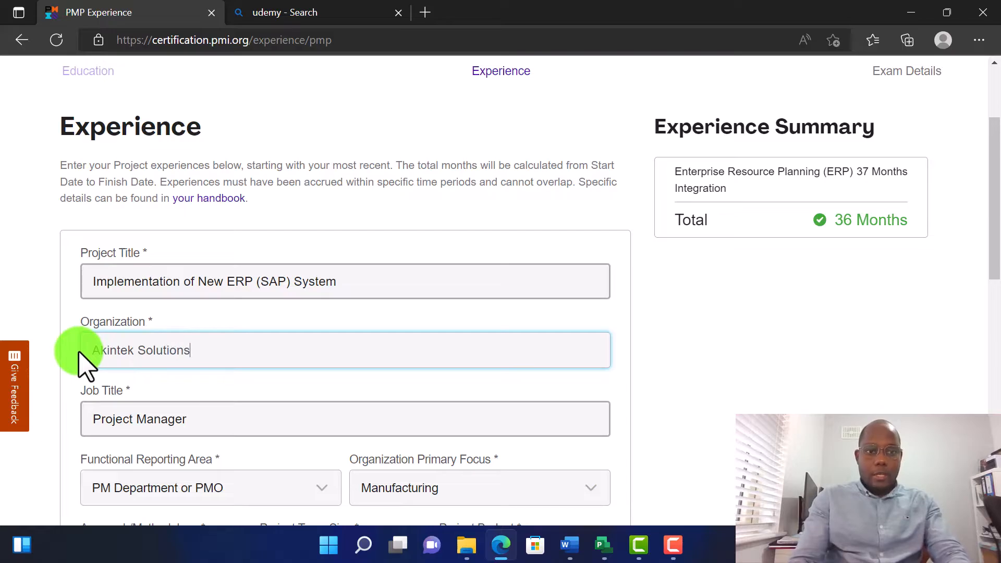
pyautogui.scroll(-2, 94, 375)
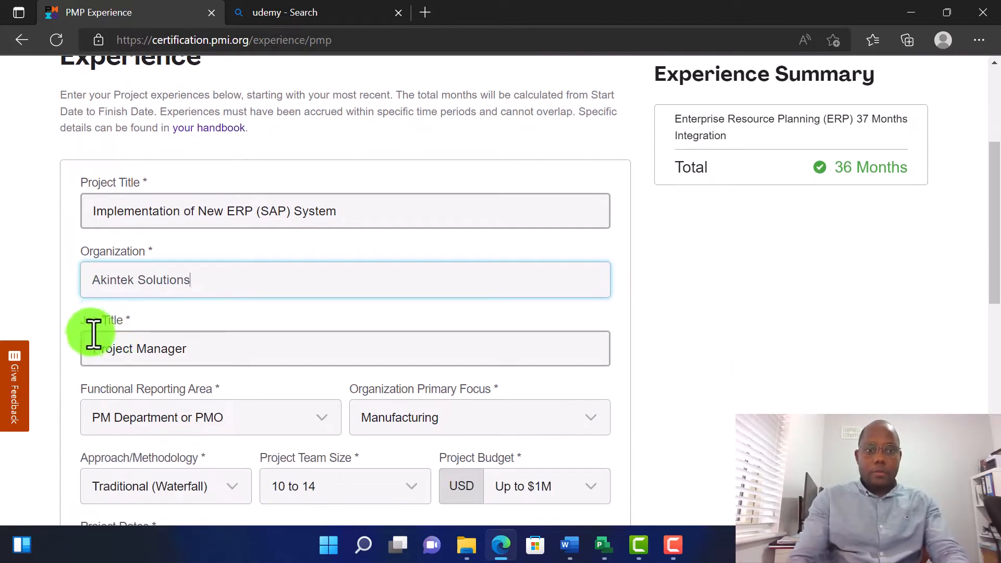
pyautogui.click(163, 358)
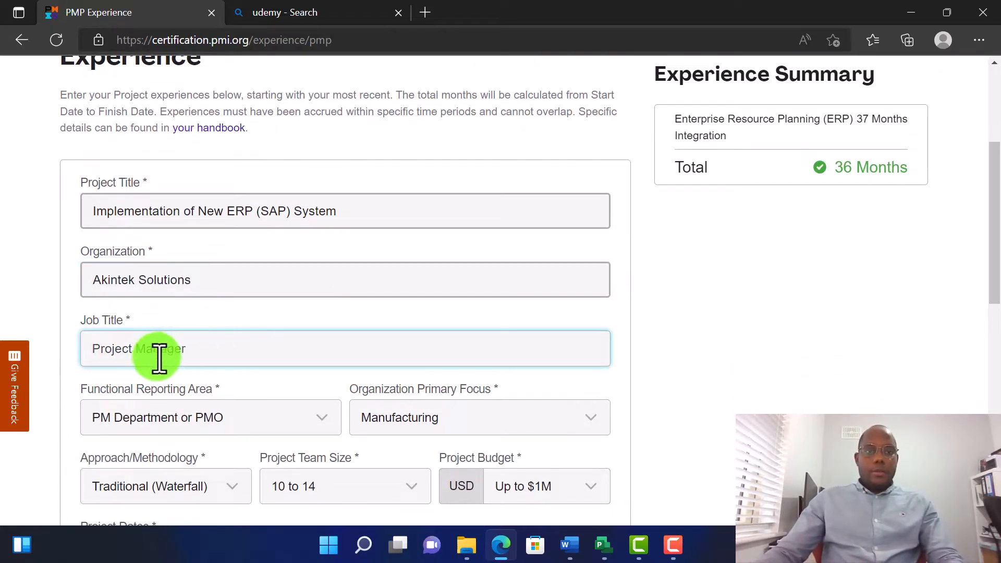
pyautogui.scroll(-4, 145, 344)
pyautogui.scroll(2, 116, 285)
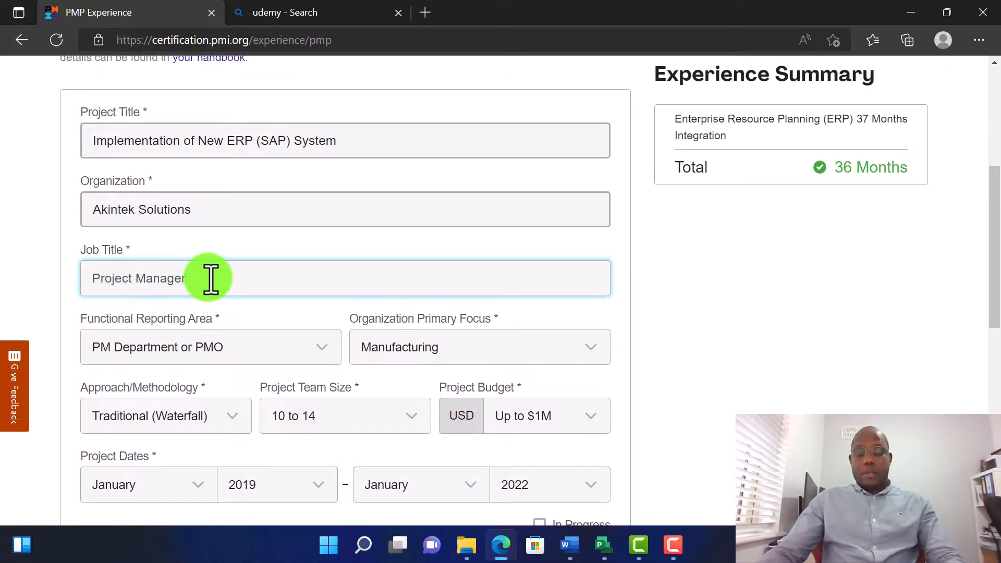
pyautogui.click(138, 279)
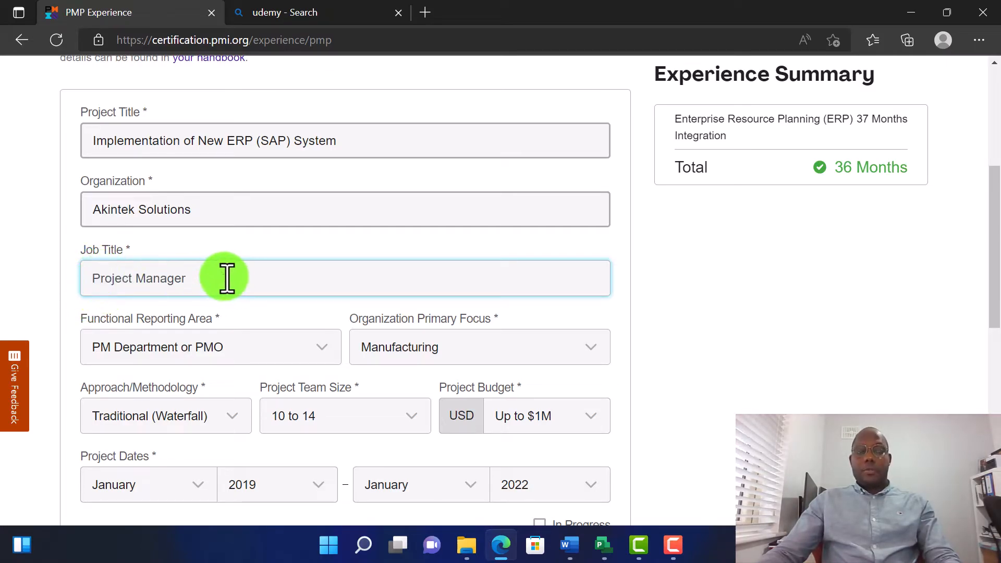
# Review the functional reporting area options and select PM Department or PMO
pyautogui.scroll(-1, 226, 277)
pyautogui.click(286, 274)
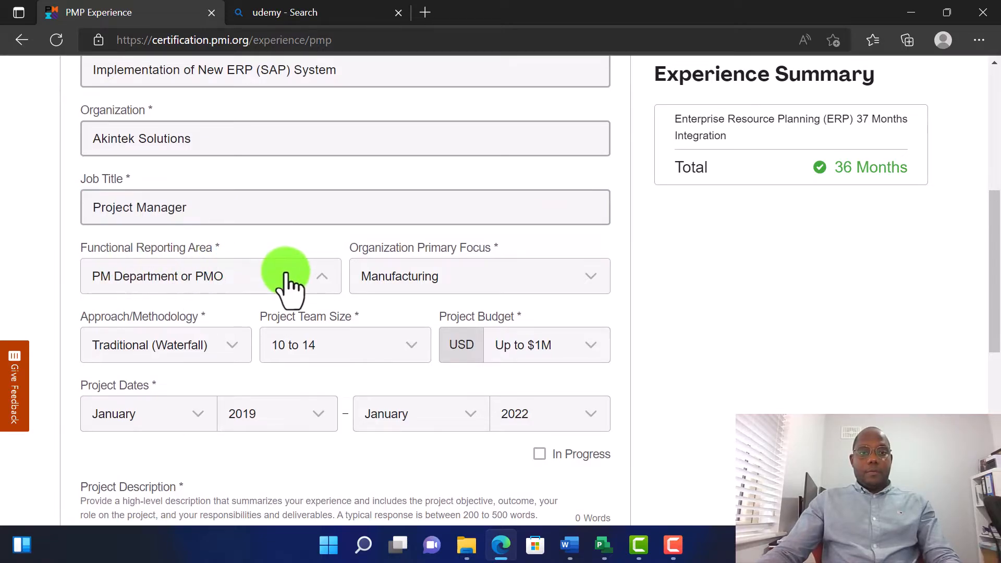
pyautogui.scroll(1, 235, 359)
pyautogui.scroll(3, 197, 373)
pyautogui.scroll(-4, 242, 358)
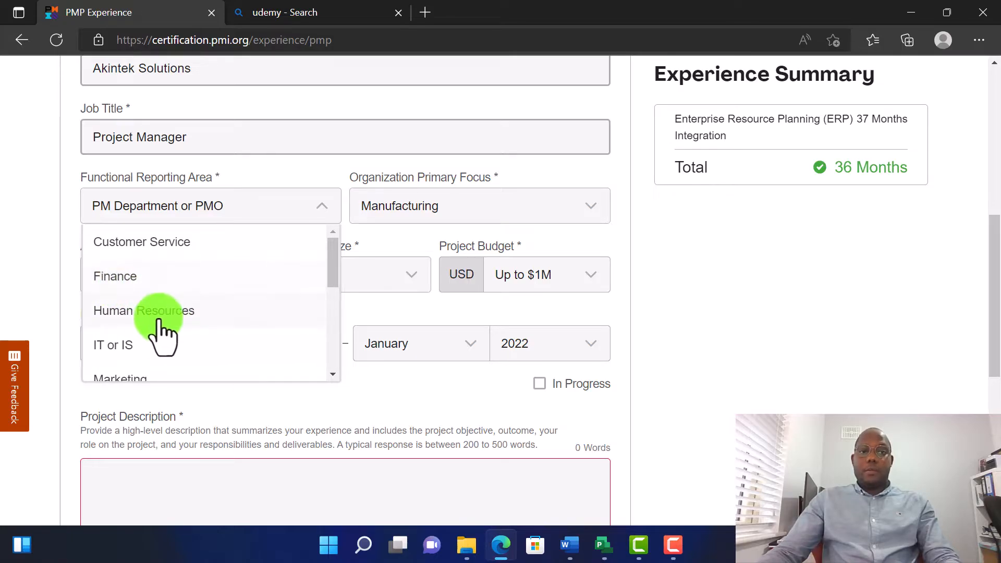
pyautogui.scroll(-2, 135, 329)
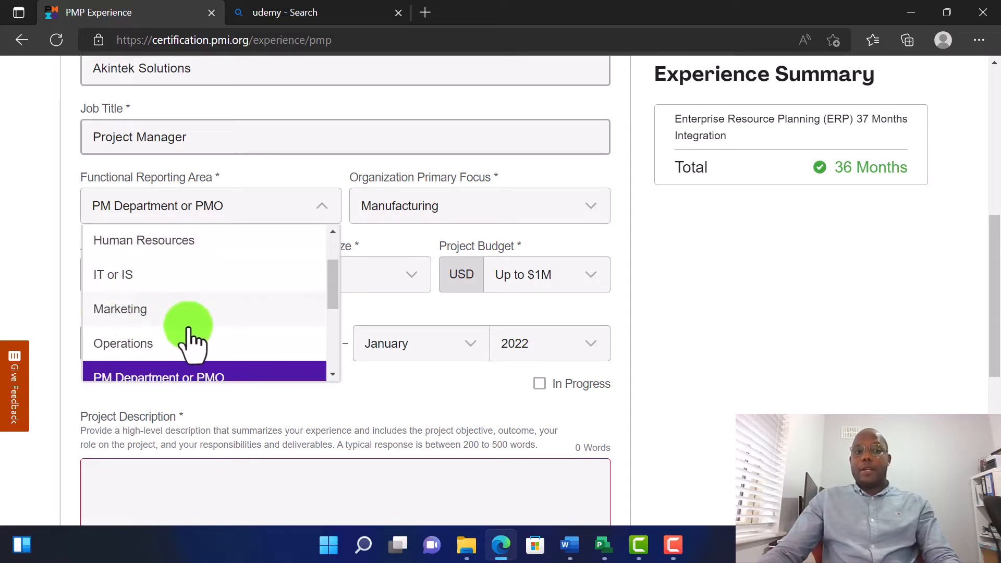
pyautogui.scroll(-1, 186, 334)
pyautogui.scroll(-1, 206, 335)
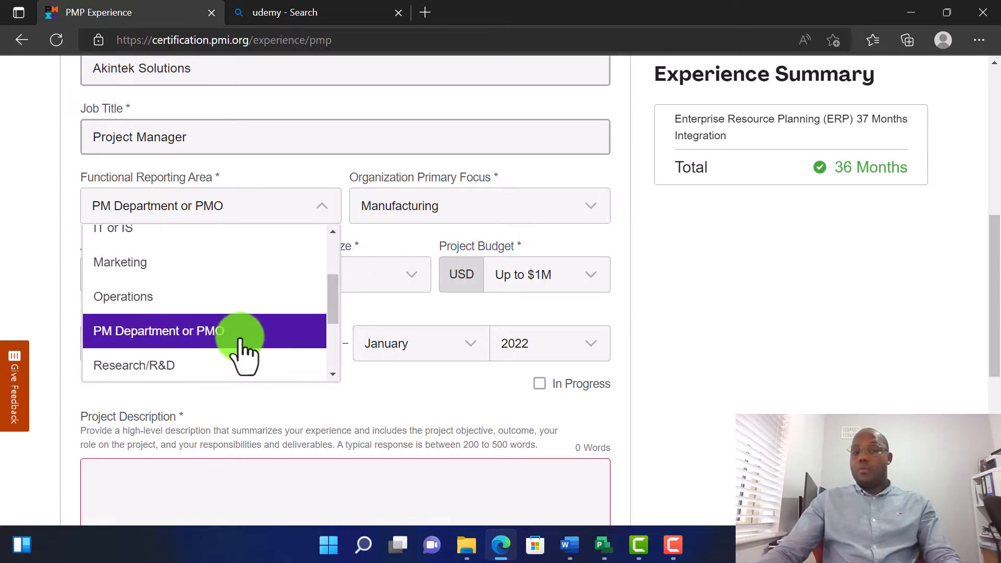
pyautogui.scroll(-1, 241, 336)
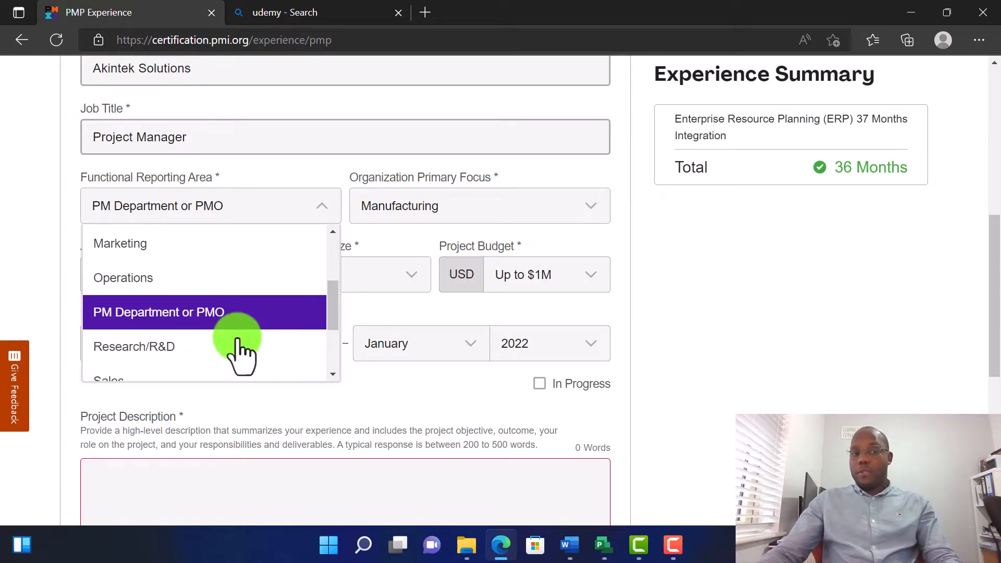
pyautogui.click(179, 313)
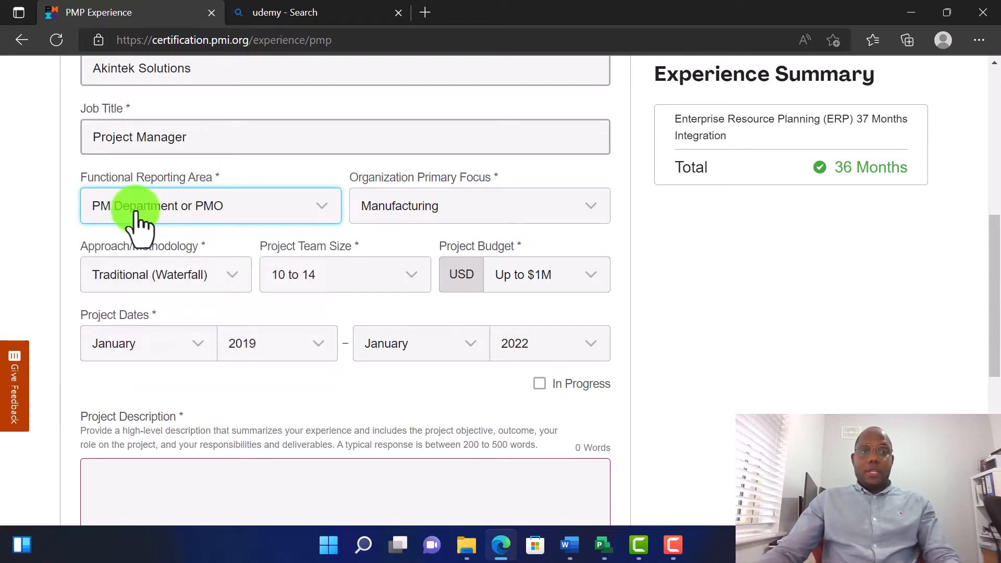
# Review the organization primary focus options and keep Manufacturing as the choice
pyautogui.click(537, 218)
pyautogui.scroll(1, 424, 291)
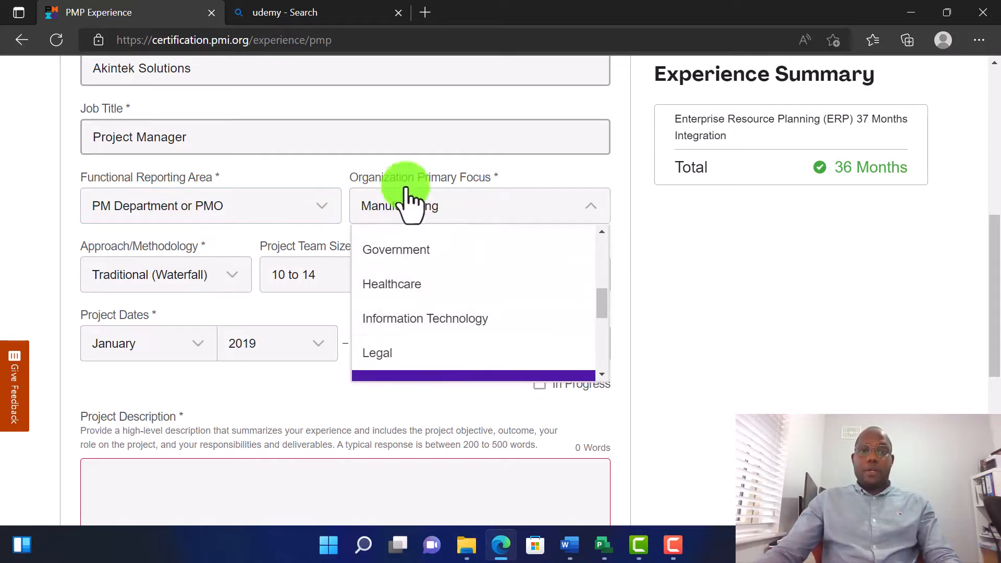
pyautogui.scroll(1, 443, 284)
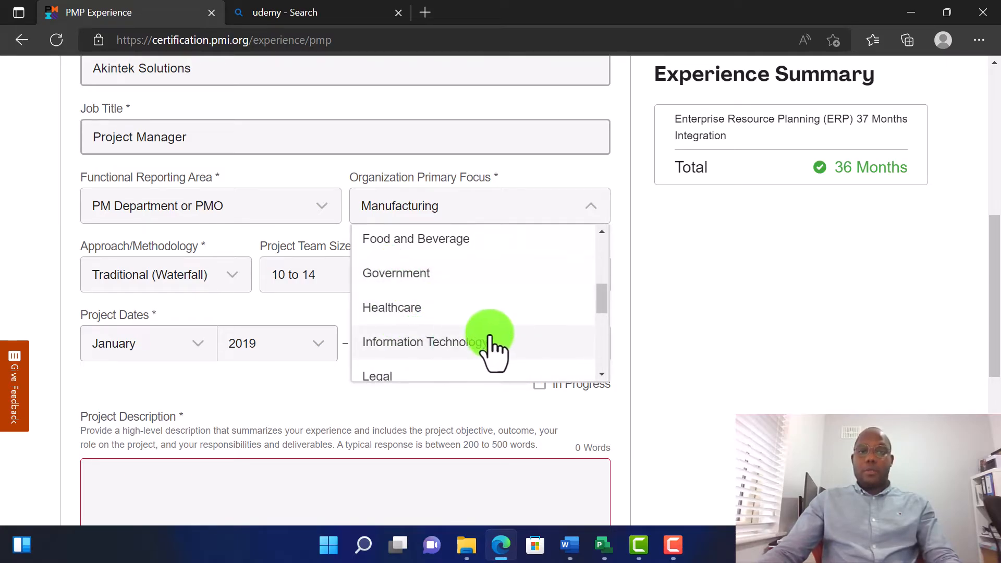
pyautogui.scroll(-2, 490, 338)
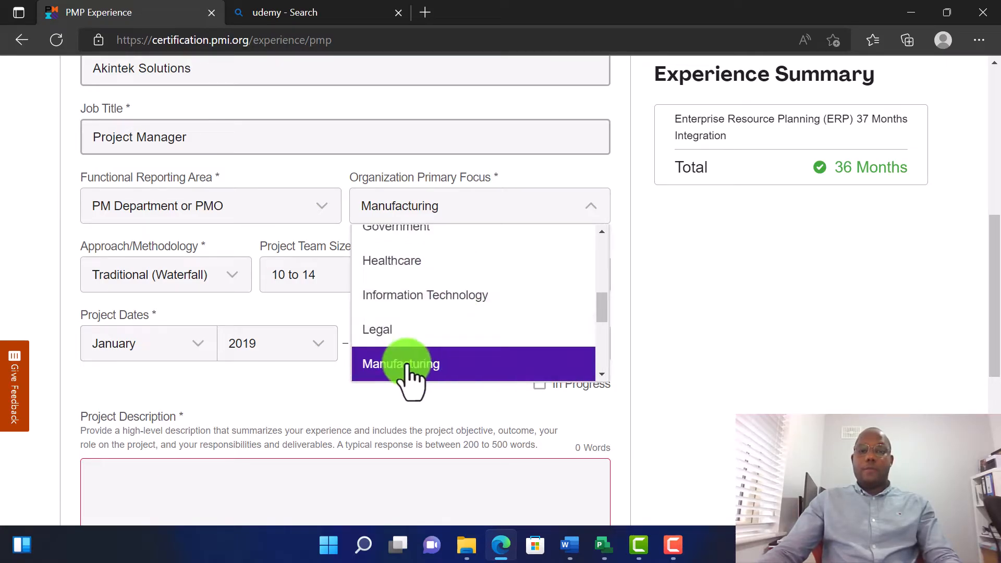
pyautogui.click(370, 204)
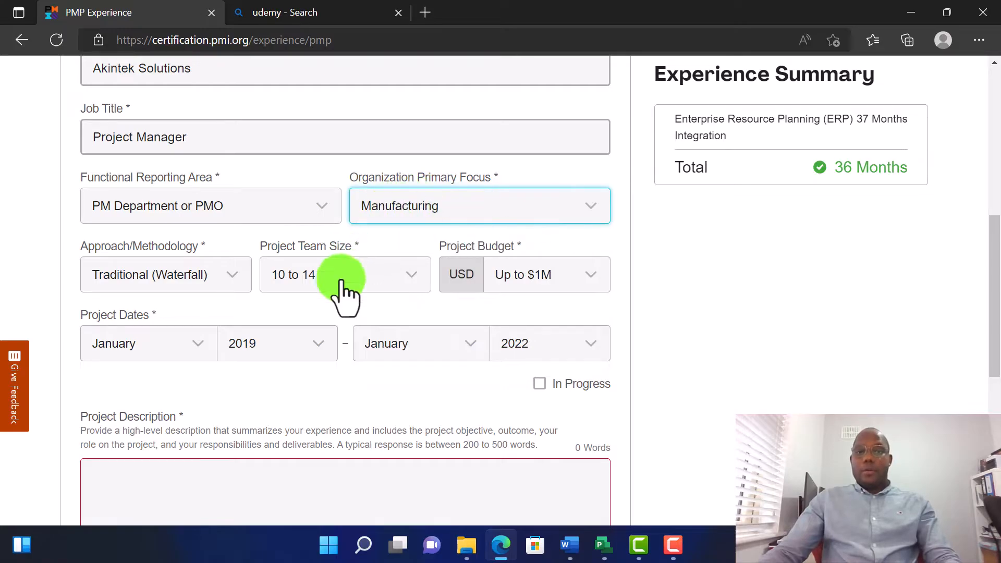
# Choose Traditional (Waterfall) as the project approach and 10 to 14 as the team size
pyautogui.click(197, 285)
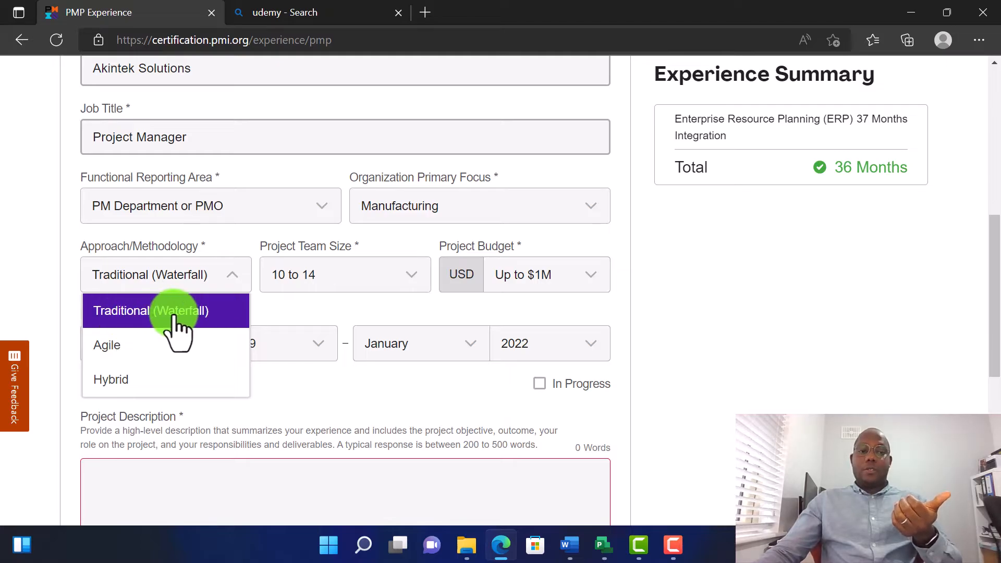
pyautogui.click(156, 313)
pyautogui.click(354, 294)
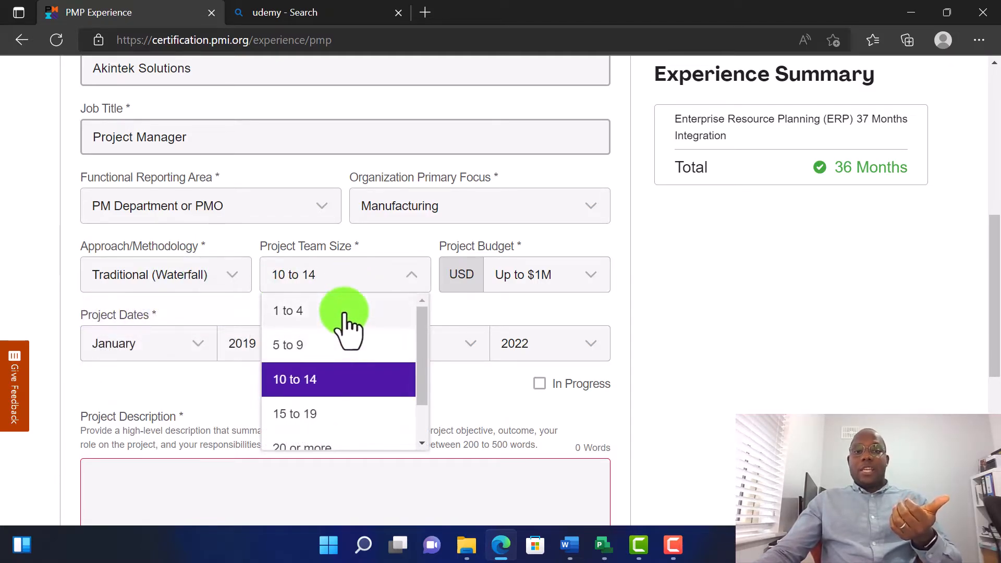
pyautogui.click(309, 379)
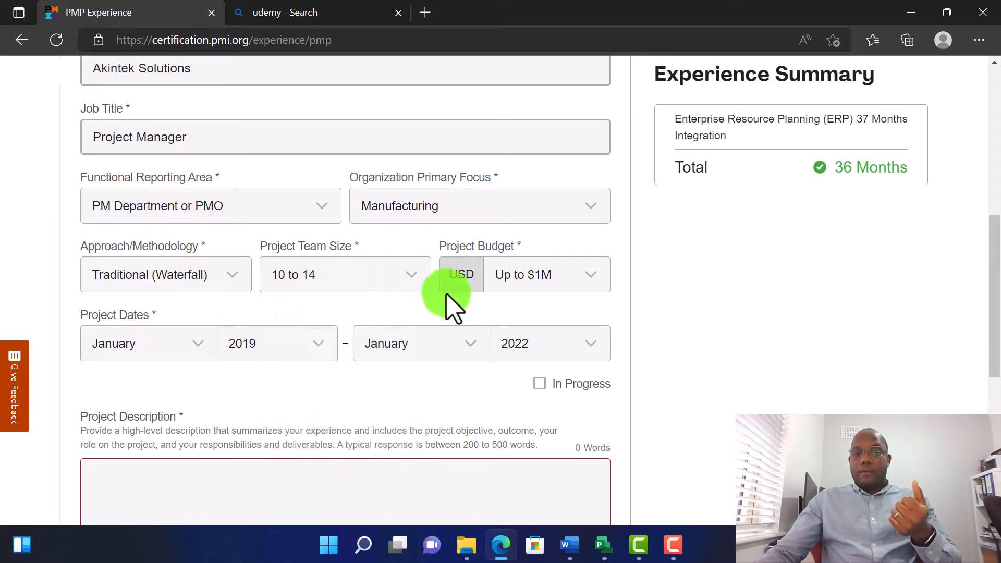
# Select Up to $1M as the project budget
pyautogui.click(590, 276)
pyautogui.scroll(4, 554, 335)
pyautogui.scroll(-4, 554, 335)
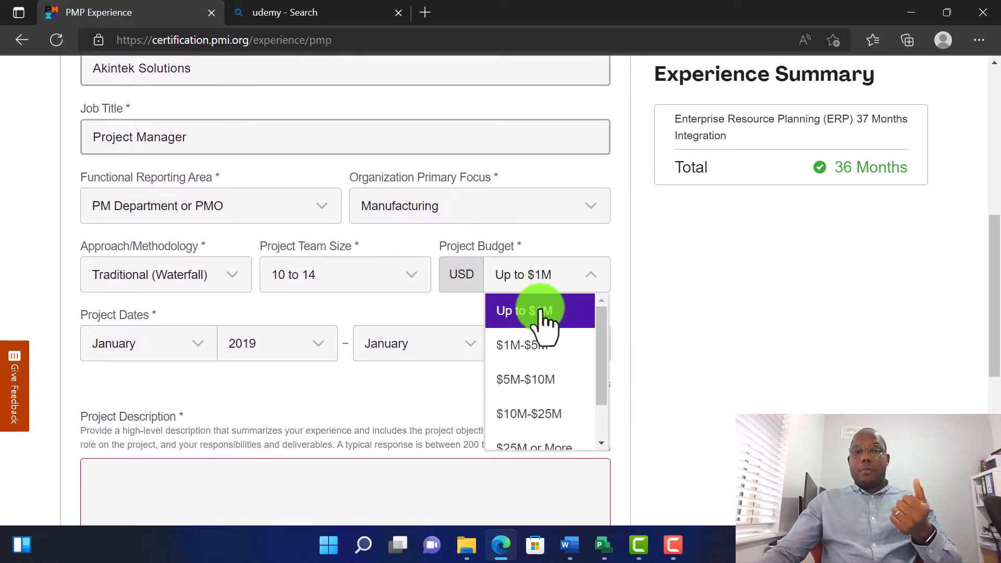
pyautogui.click(532, 315)
pyautogui.scroll(-3, 271, 346)
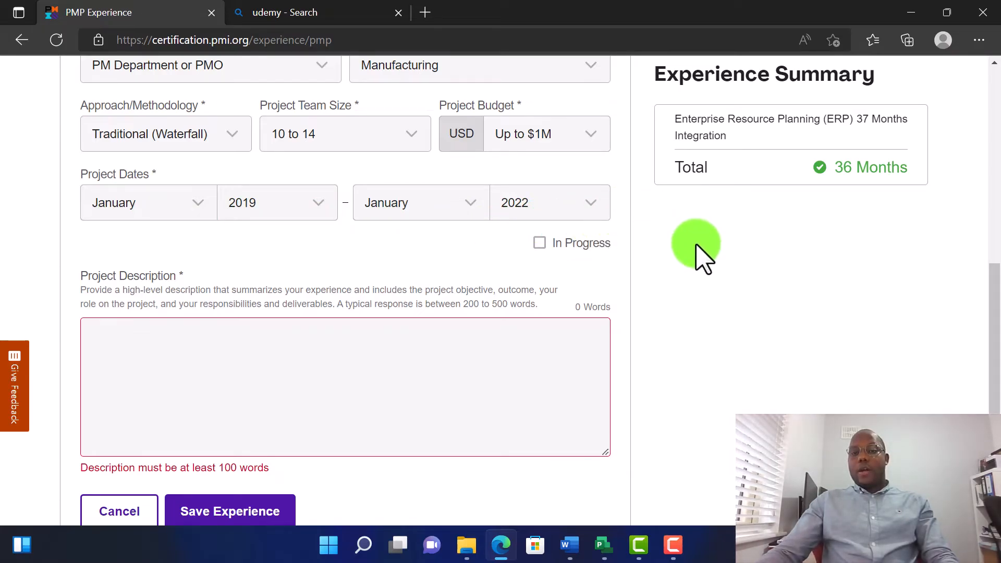
pyautogui.scroll(1, 674, 255)
pyautogui.scroll(-1, 675, 256)
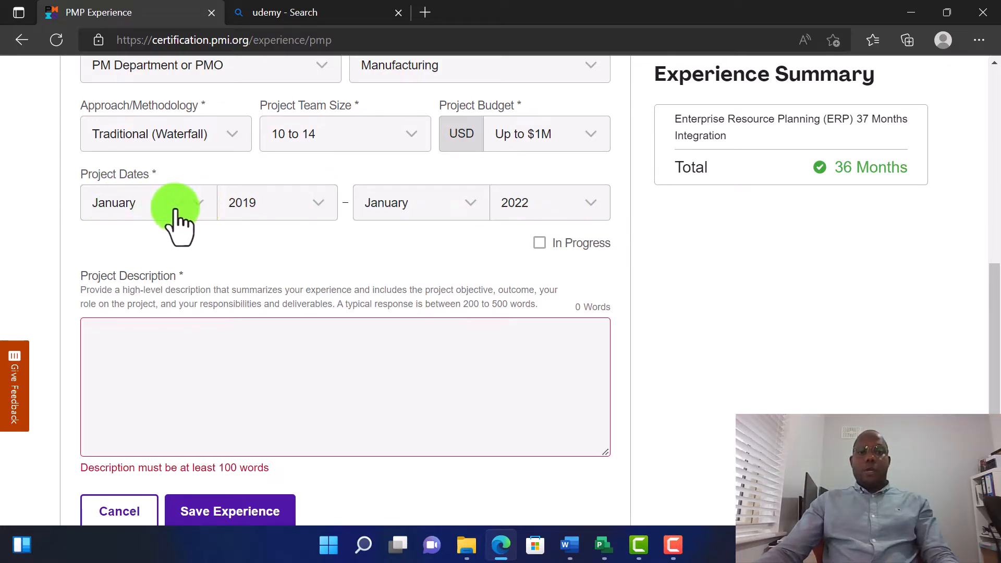
# Try 2020 as the project's end year, and switch the In Progress option on and back off
pyautogui.click(596, 205)
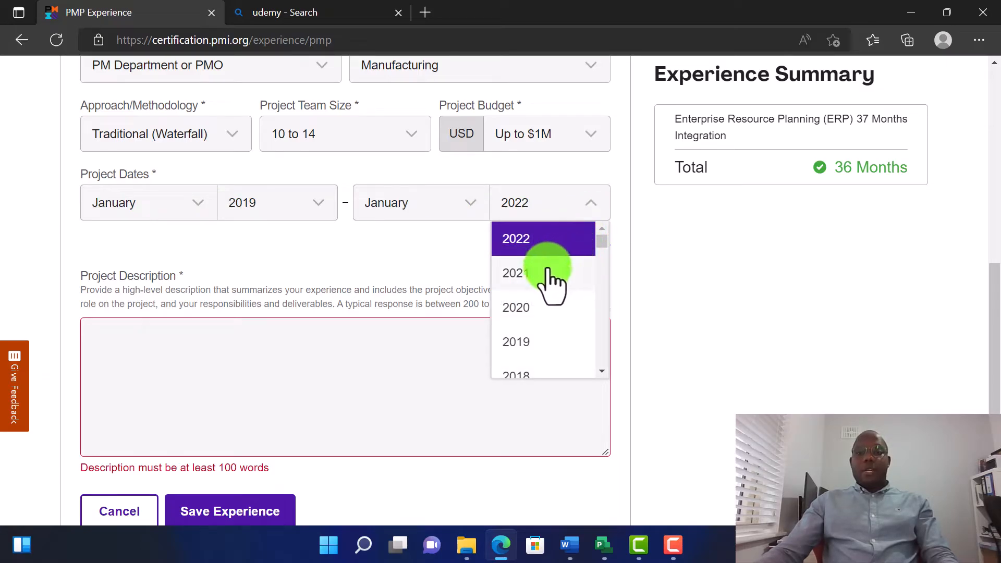
pyautogui.click(524, 307)
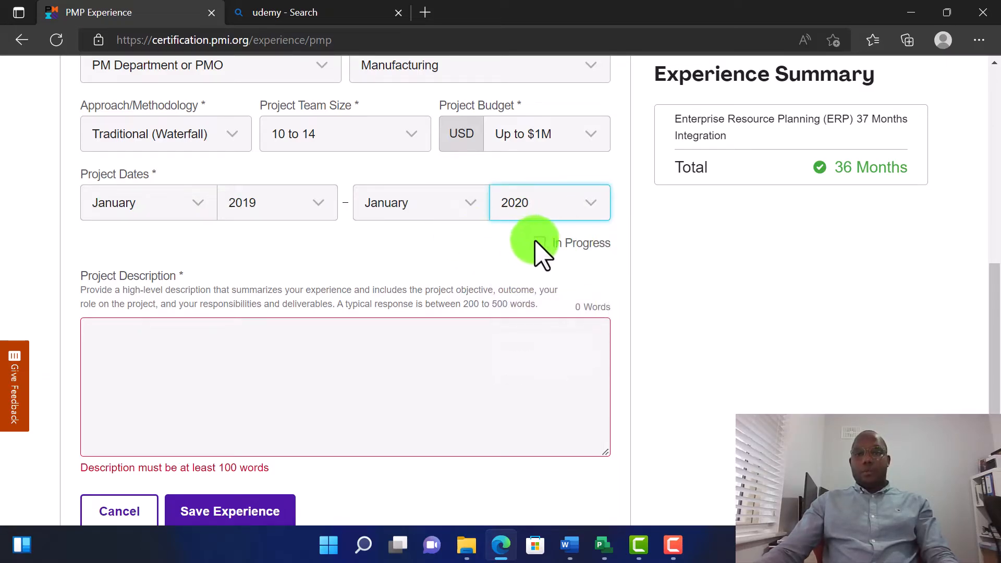
pyautogui.scroll(-2, 447, 257)
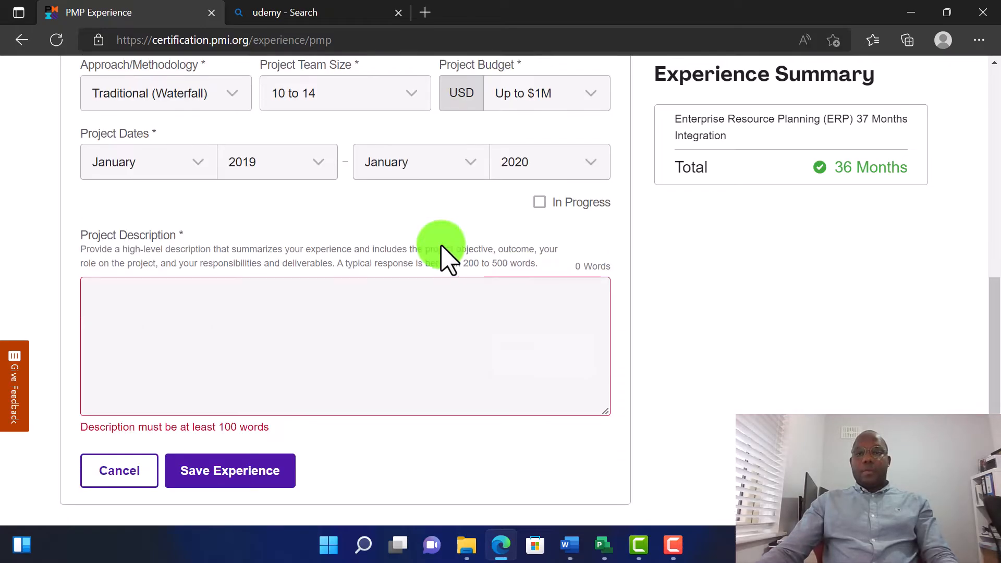
pyautogui.scroll(2, 281, 307)
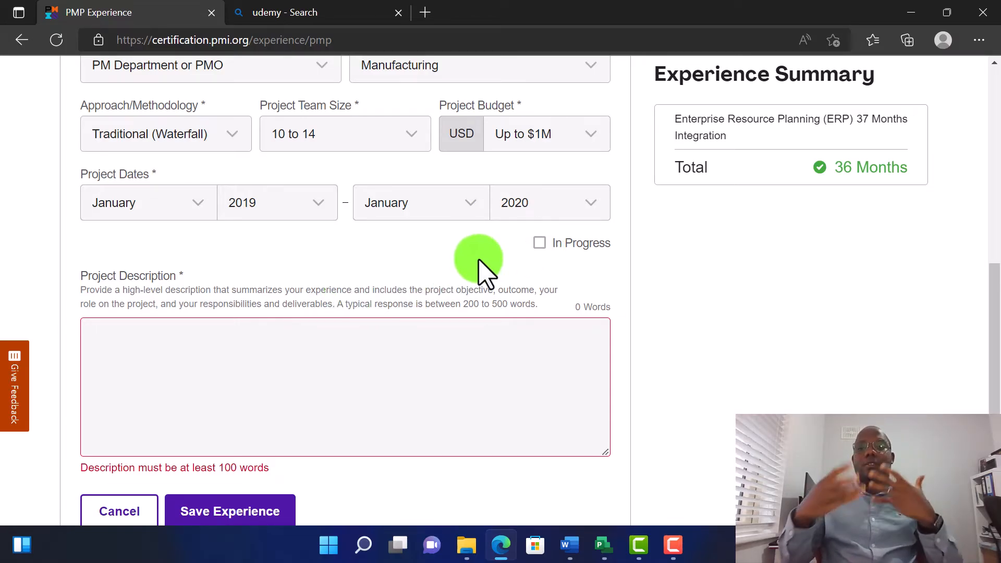
pyautogui.click(540, 242)
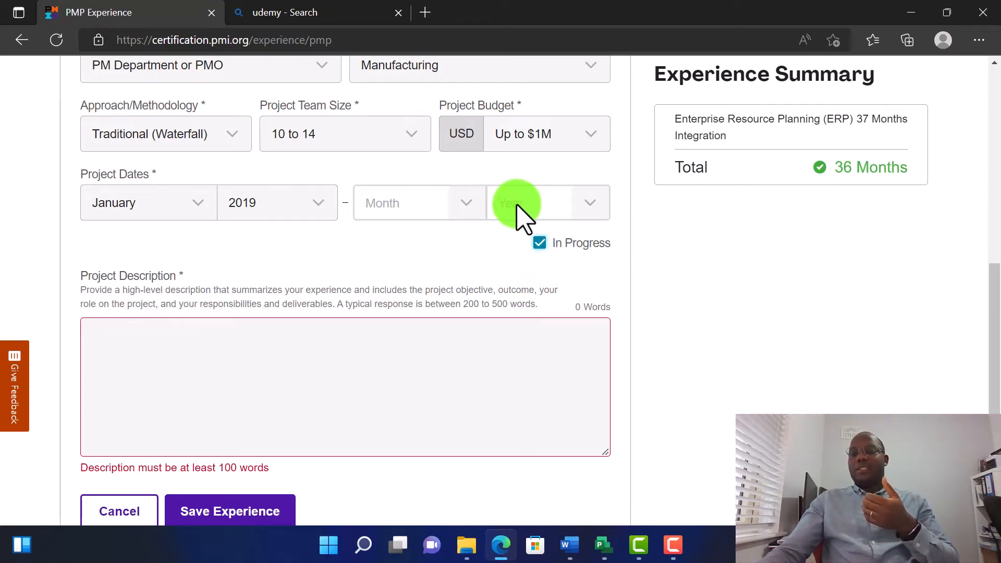
pyautogui.click(539, 243)
# Set the project's end date to February 2022 and look over the form entries
pyautogui.click(461, 218)
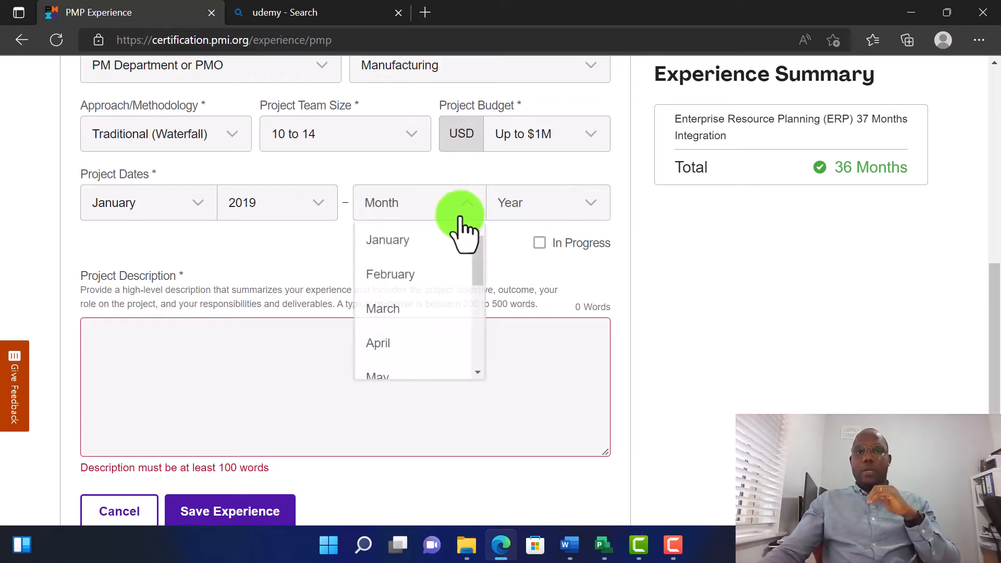
pyautogui.click(411, 274)
pyautogui.click(589, 211)
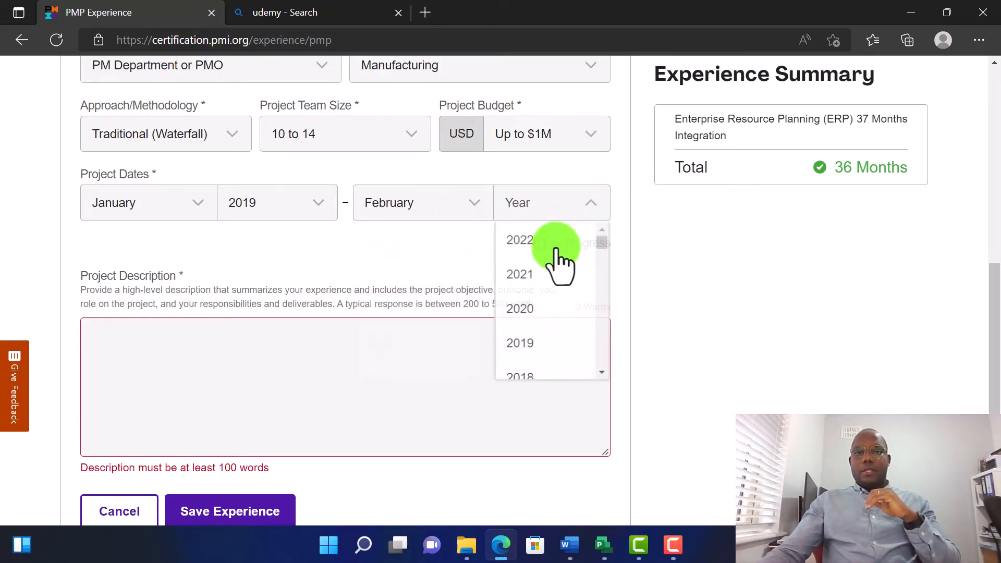
pyautogui.click(528, 241)
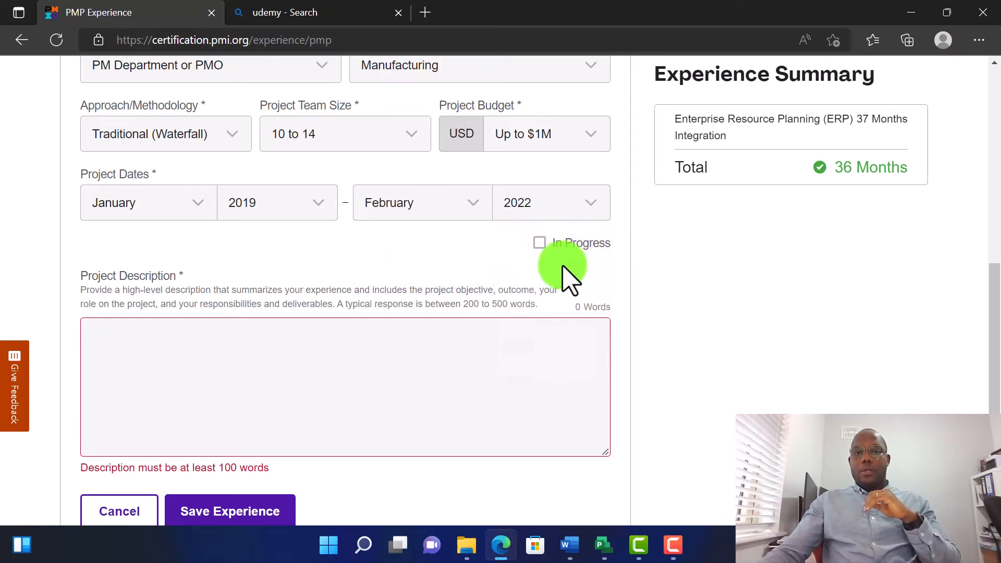
pyautogui.scroll(-1, 599, 312)
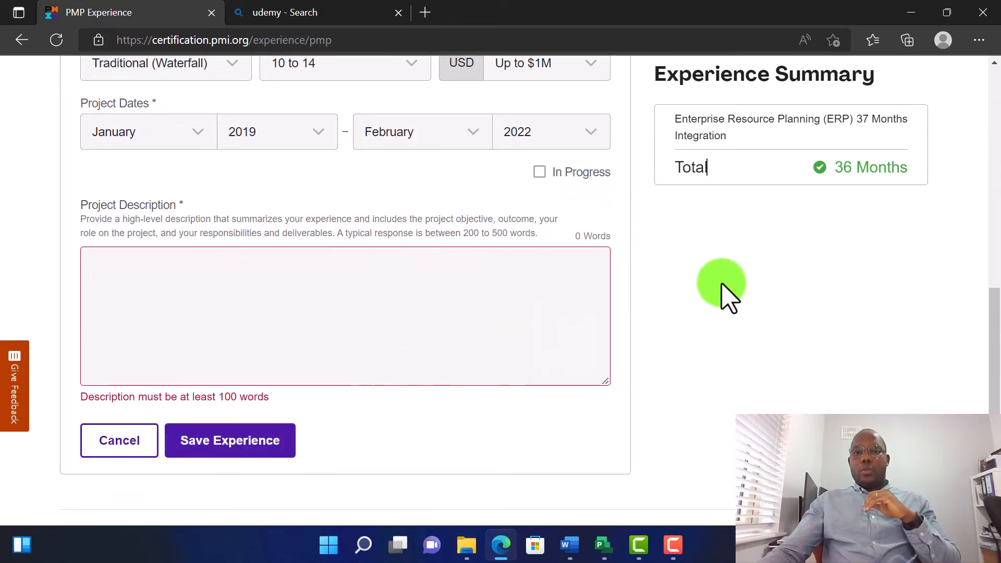
pyautogui.scroll(7, 729, 297)
pyautogui.scroll(-2, 750, 294)
pyautogui.scroll(3, 750, 294)
pyautogui.scroll(-2, 751, 295)
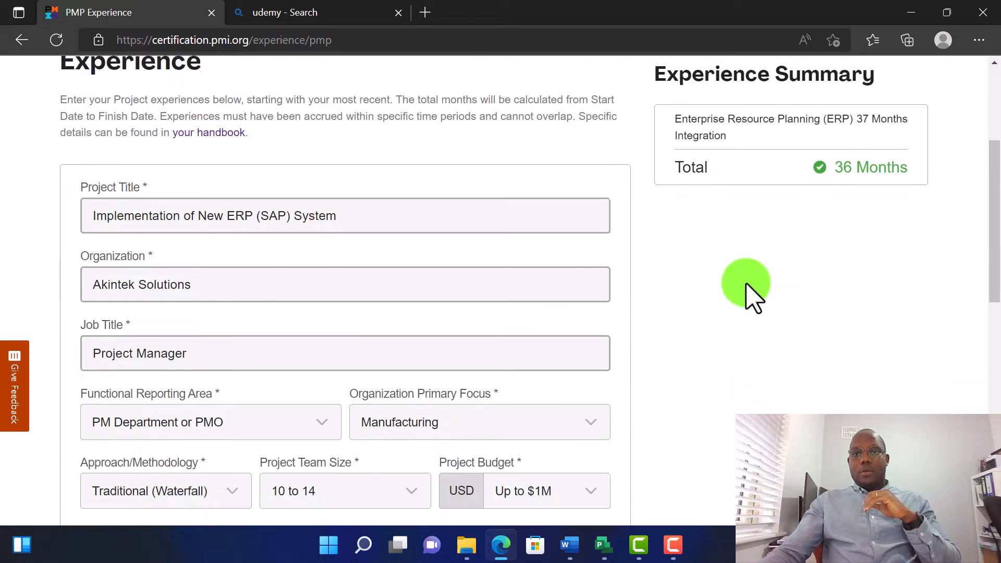
# Switch to Document1 in Word and copy the responsibilities bullets from the project charter item through the close-out meeting item
pyautogui.scroll(-5, 751, 294)
pyautogui.click(401, 391)
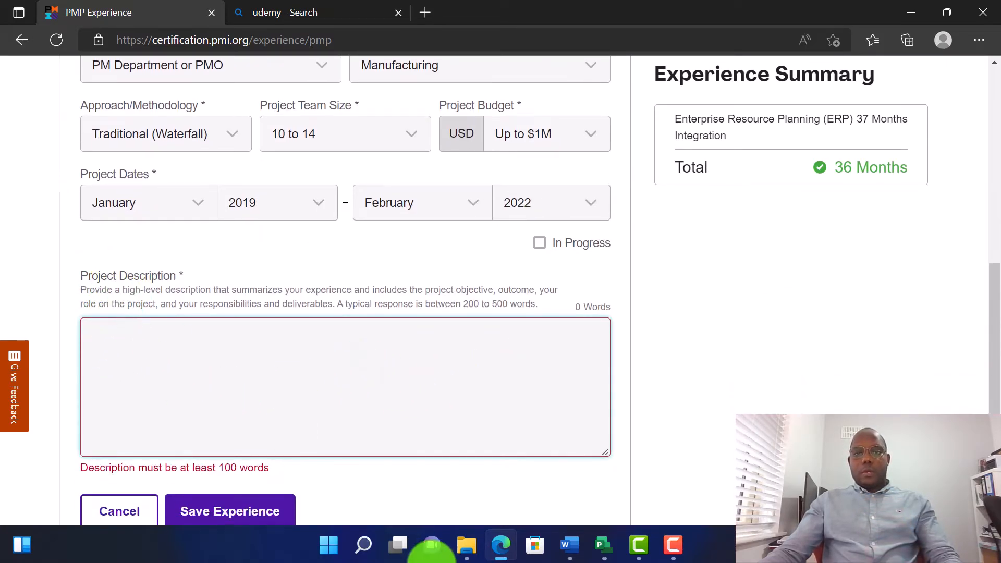
pyautogui.click(569, 543)
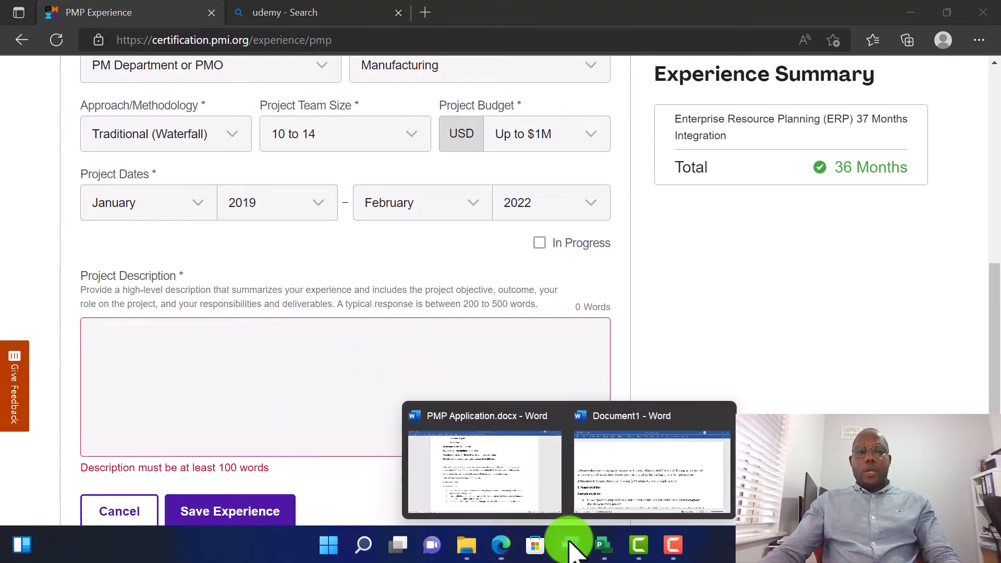
pyautogui.click(650, 473)
pyautogui.scroll(-5, 230, 353)
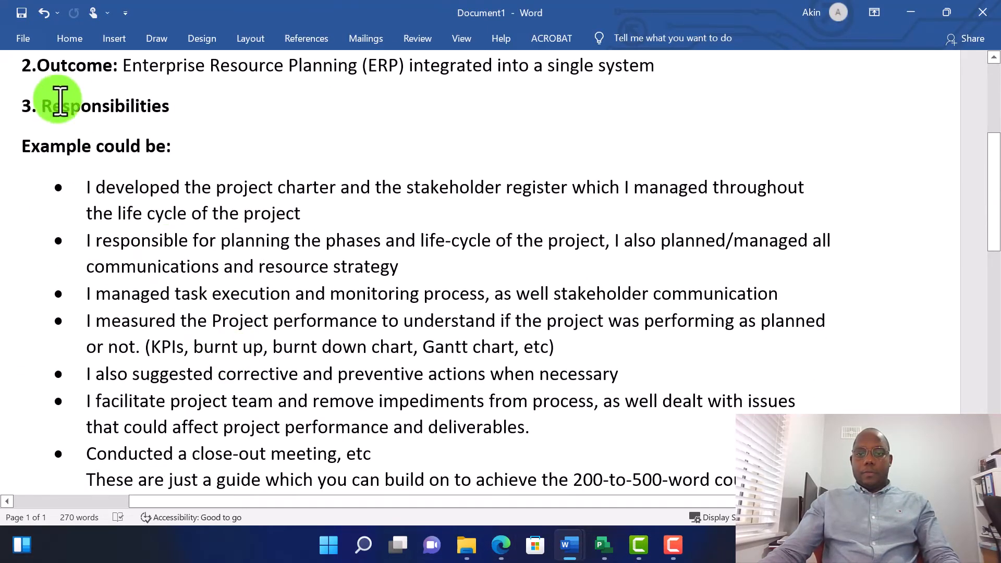
pyautogui.moveTo(106, 203); pyautogui.dragTo(417, 354)
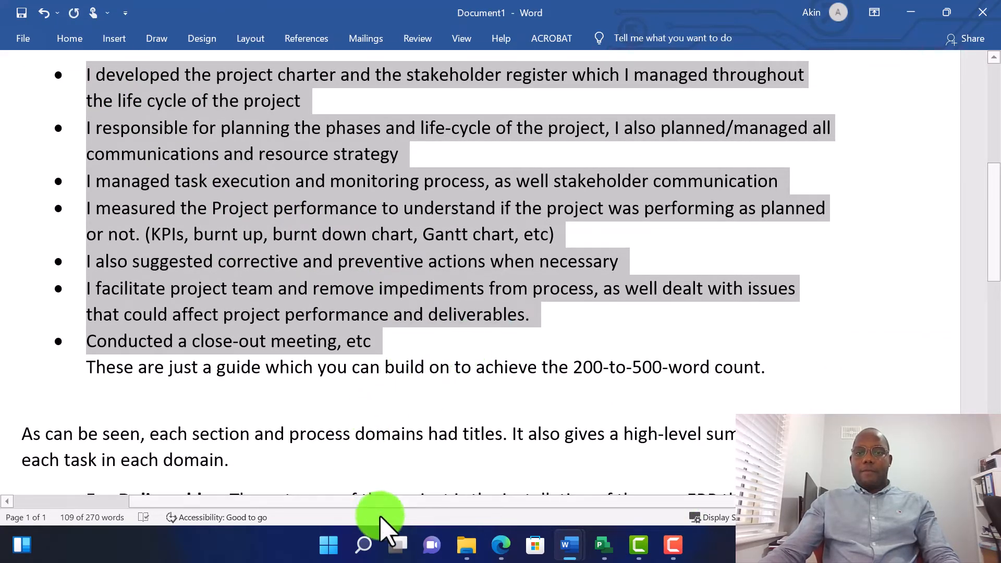
# Return to the PMP Experience form in Edge, paste the copied responsibilities into the project description and check the pasted text
pyautogui.moveTo(586, 553)
pyautogui.moveTo(500, 544)
pyautogui.click(505, 506)
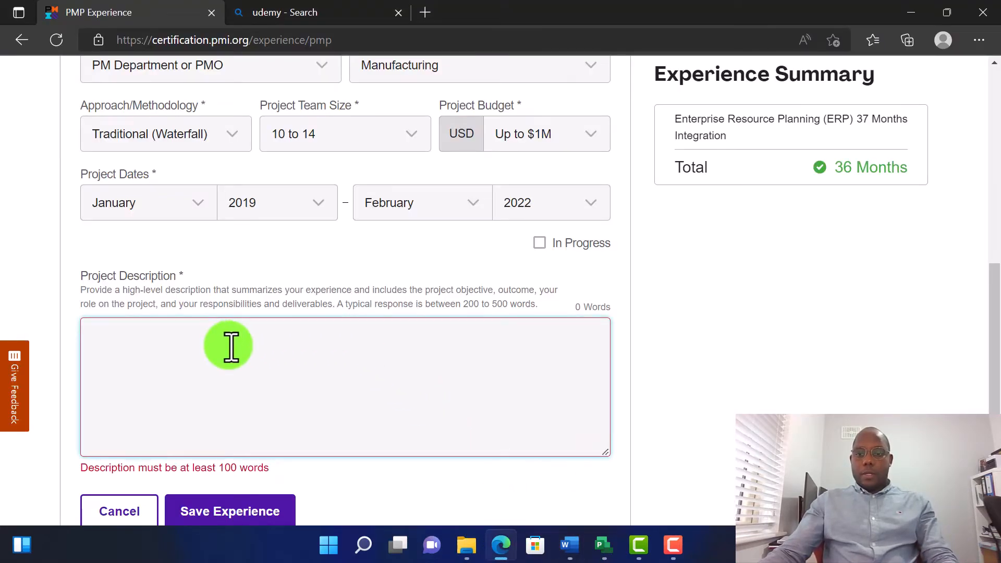
pyautogui.hotkey('ctrl', 'v')
pyautogui.scroll(4, 231, 346)
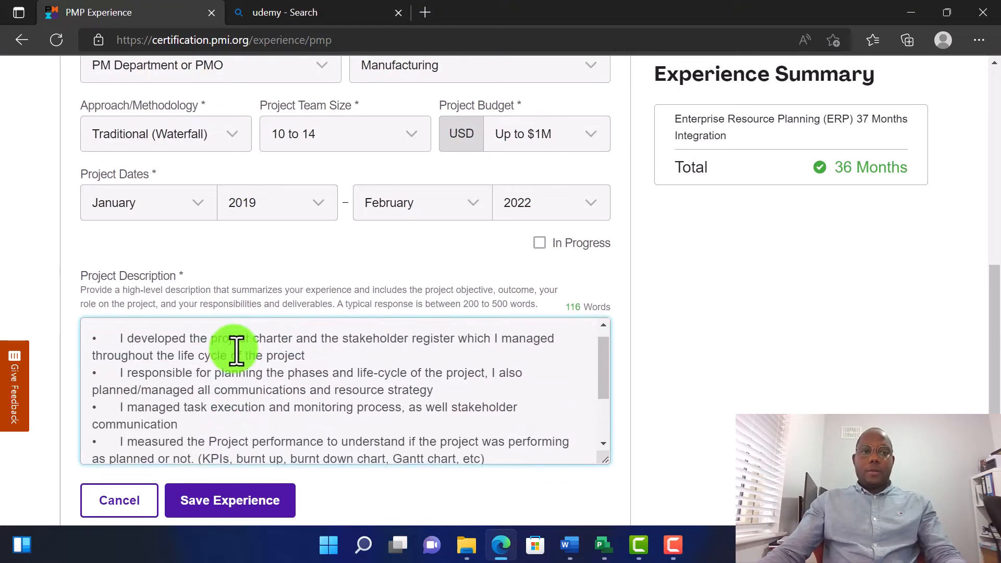
pyautogui.scroll(1, 652, 323)
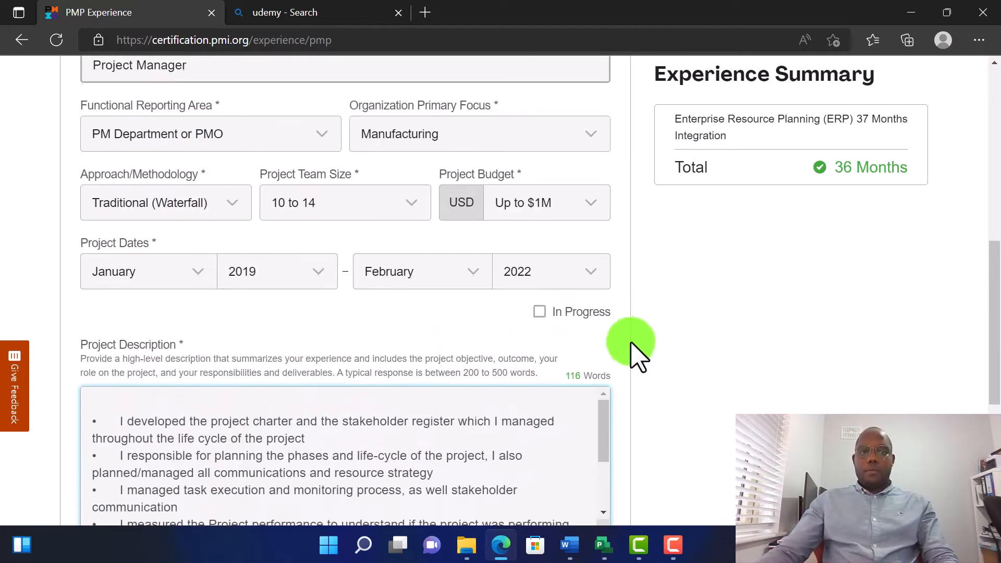
pyautogui.scroll(-4, 527, 388)
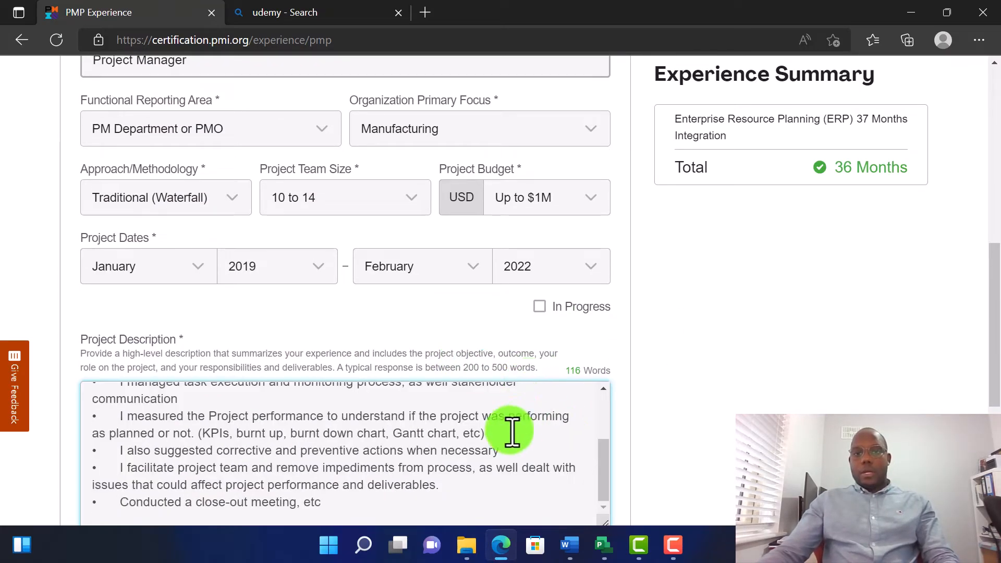
pyautogui.click(496, 420)
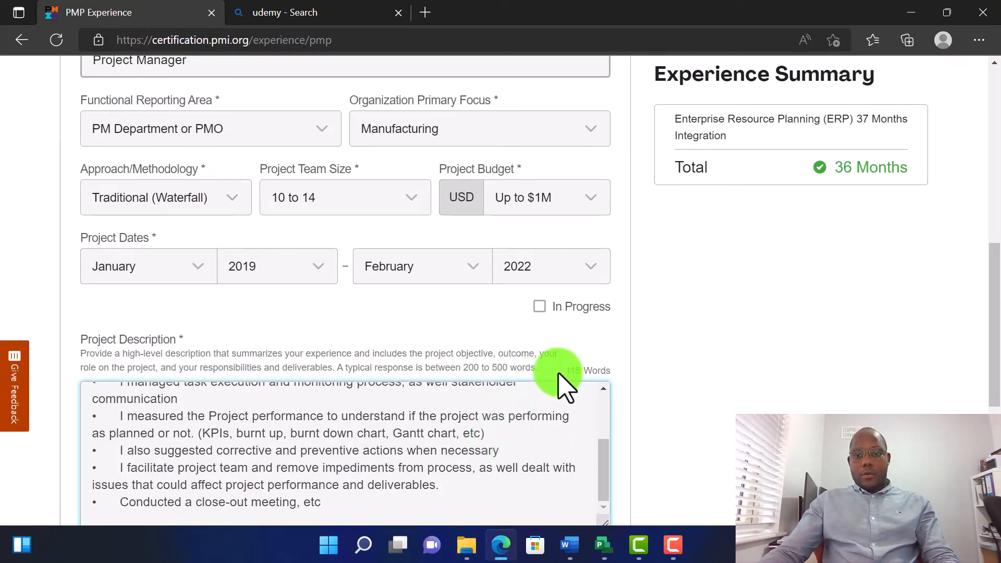
# Check the completed project entries and description, and save the experience
pyautogui.scroll(-2, 592, 369)
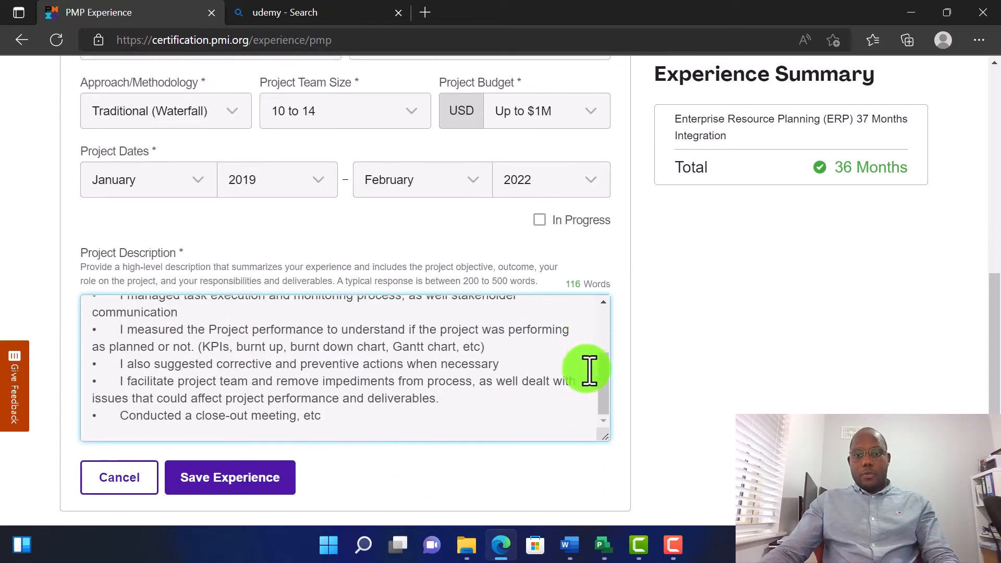
pyautogui.scroll(3, 719, 312)
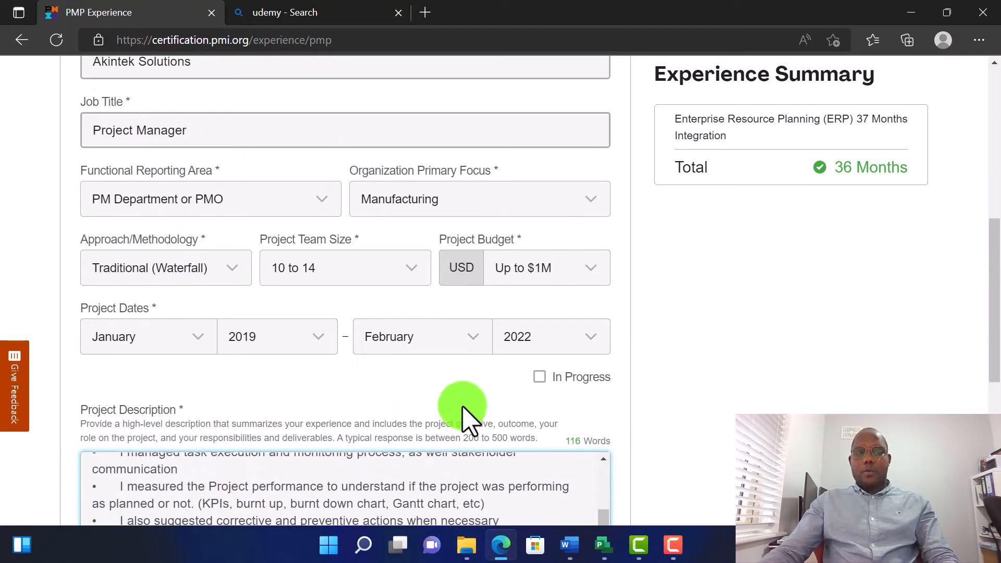
pyautogui.scroll(-4, 505, 380)
pyautogui.click(245, 357)
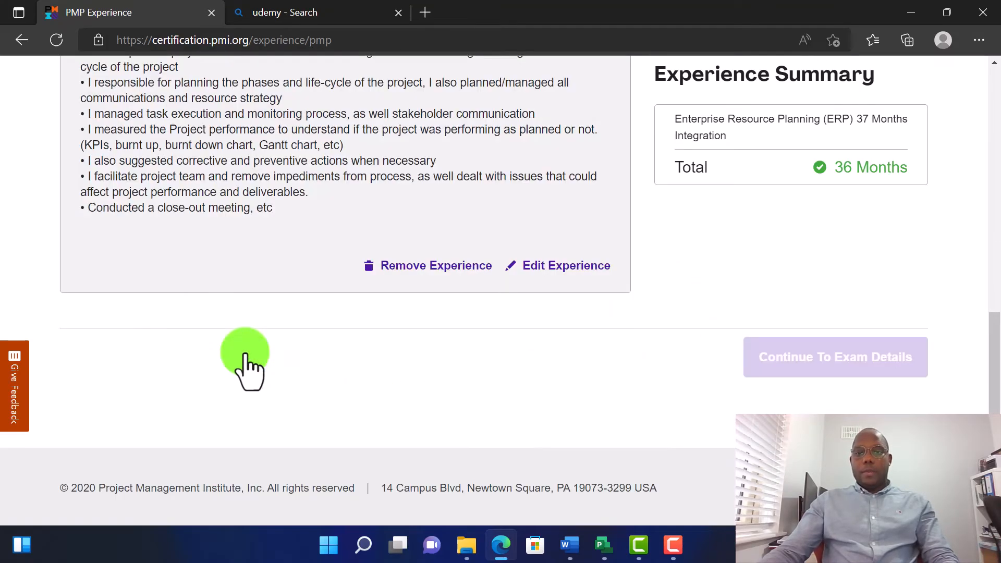
# Review the saved Implementation of New ERP (SAP) System experience and continue to the exam details
pyautogui.scroll(2, 701, 292)
pyautogui.scroll(7, 701, 292)
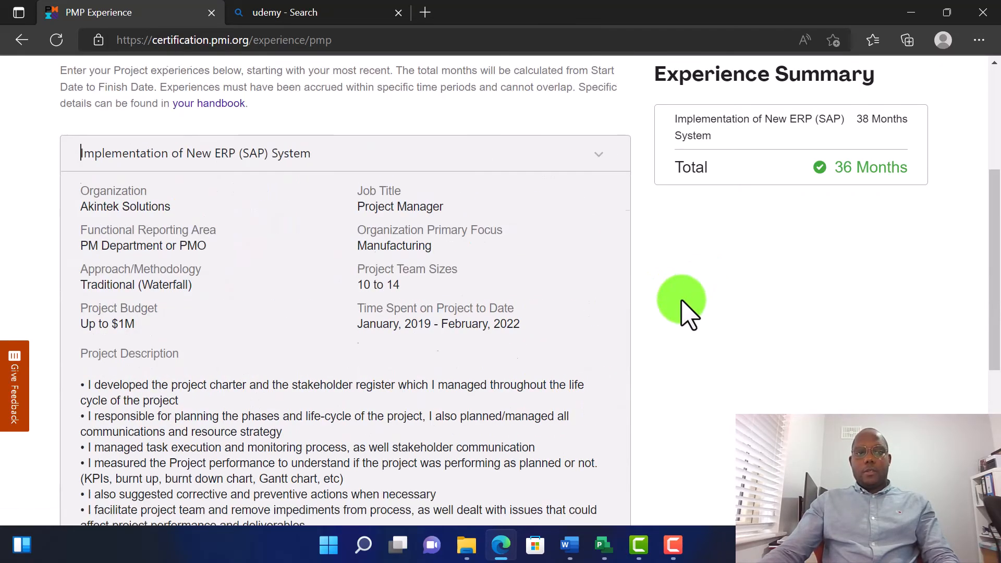
pyautogui.scroll(-3, 658, 328)
pyautogui.scroll(2, 658, 328)
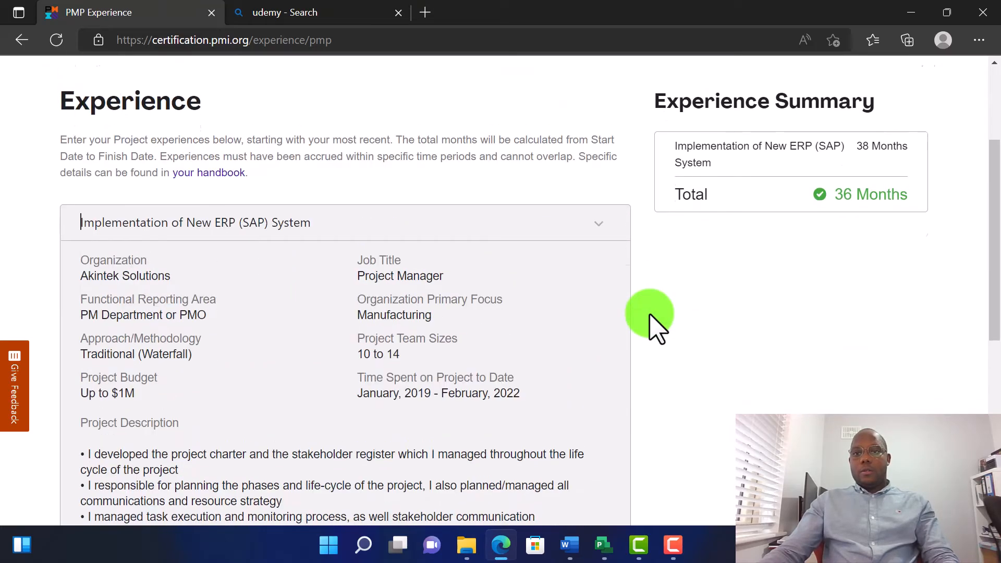
pyautogui.scroll(-6, 656, 328)
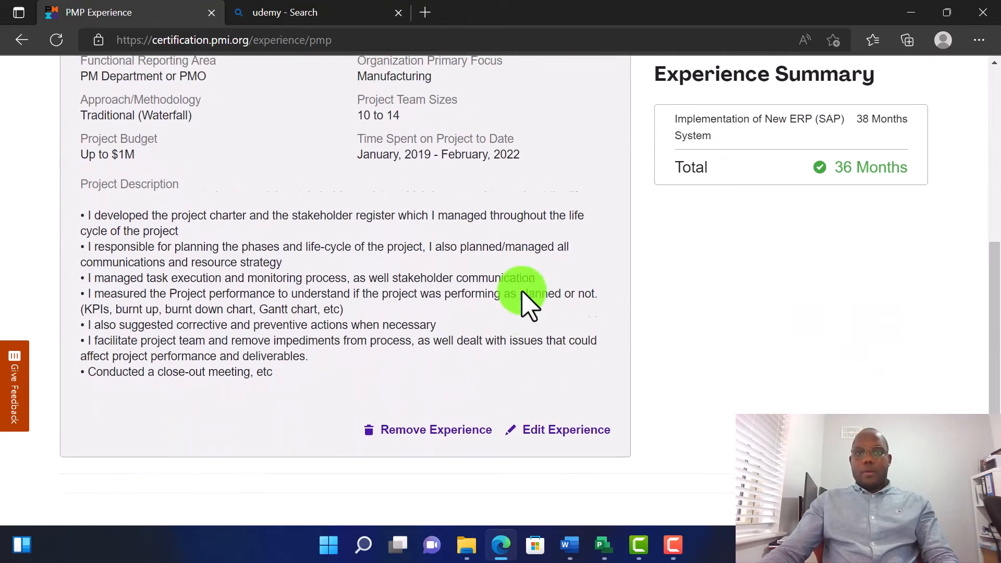
pyautogui.scroll(1, 526, 305)
pyautogui.scroll(-2, 523, 291)
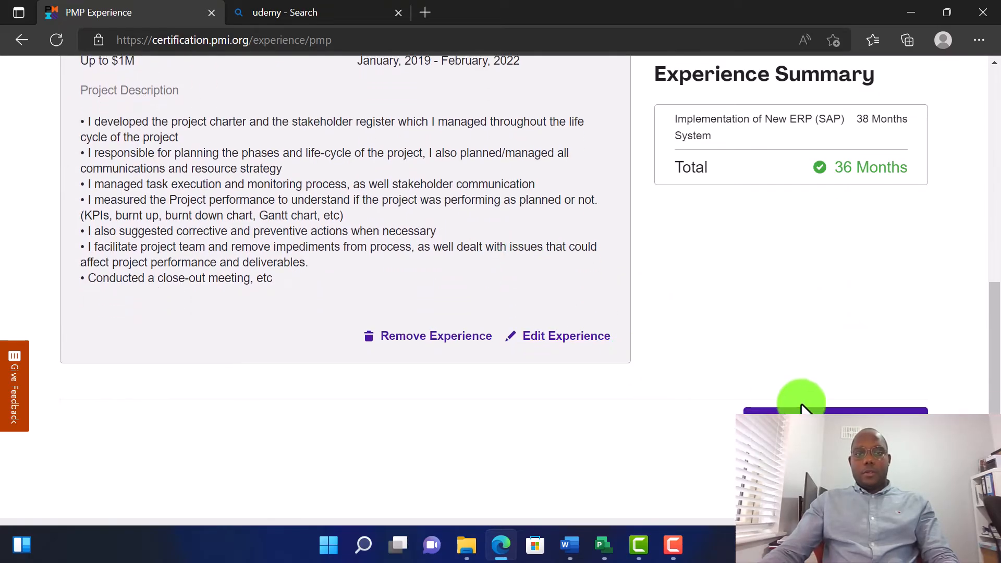
pyautogui.scroll(3, 600, 328)
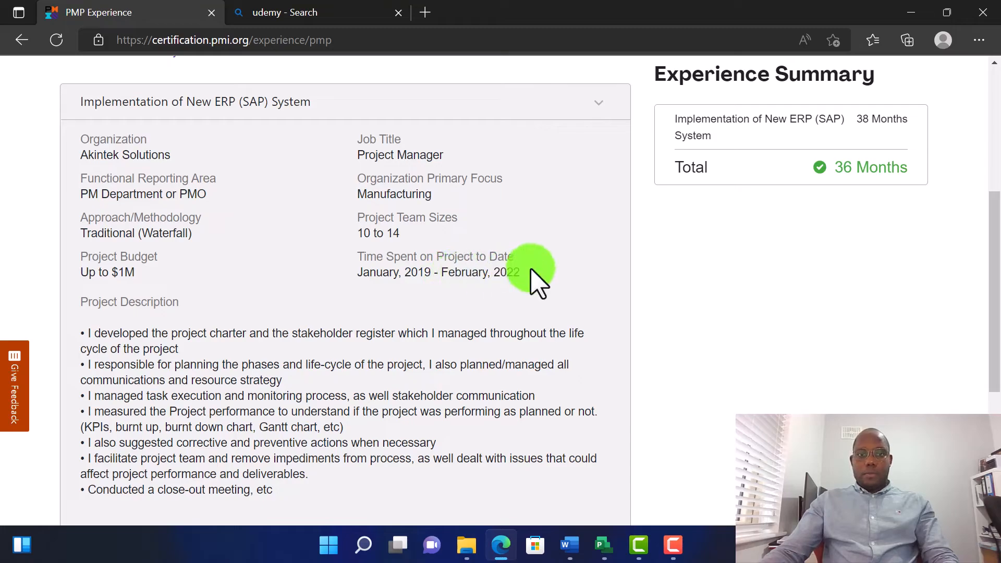
pyautogui.scroll(-4, 537, 282)
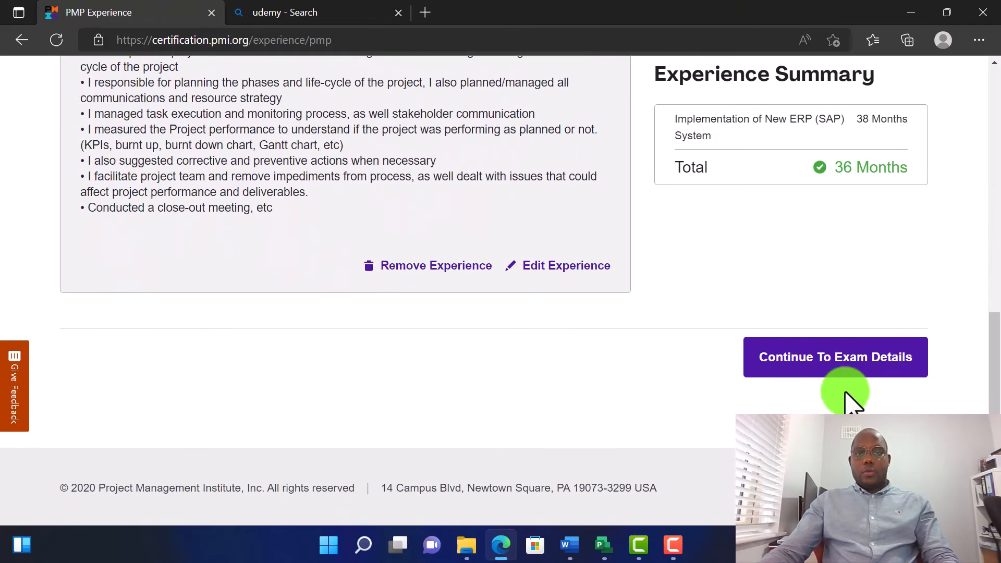
pyautogui.click(844, 365)
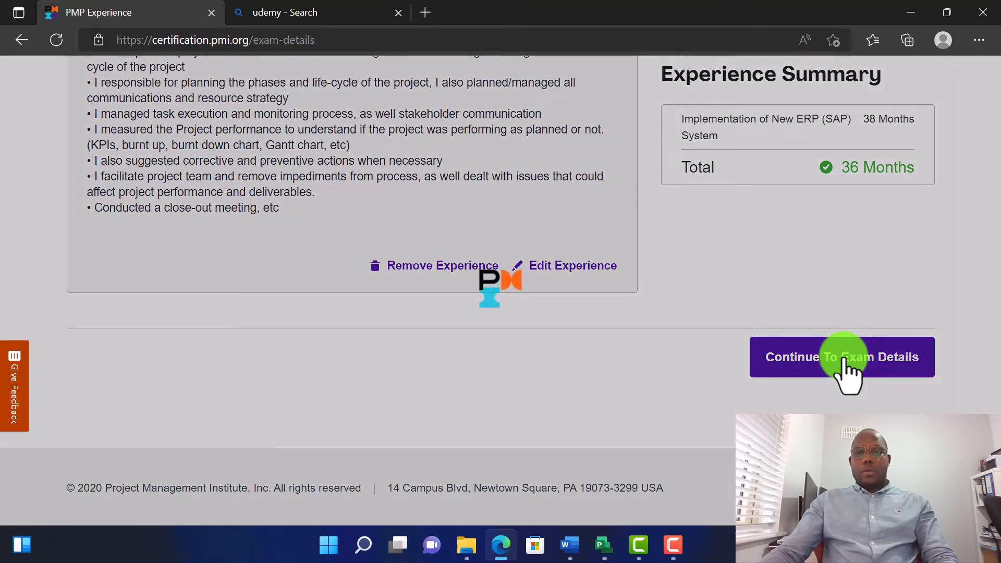
# Examine the Exam Details page, covering exam location, email address, phone number options, identification and certificate names, and accommodations
pyautogui.scroll(-5, 701, 364)
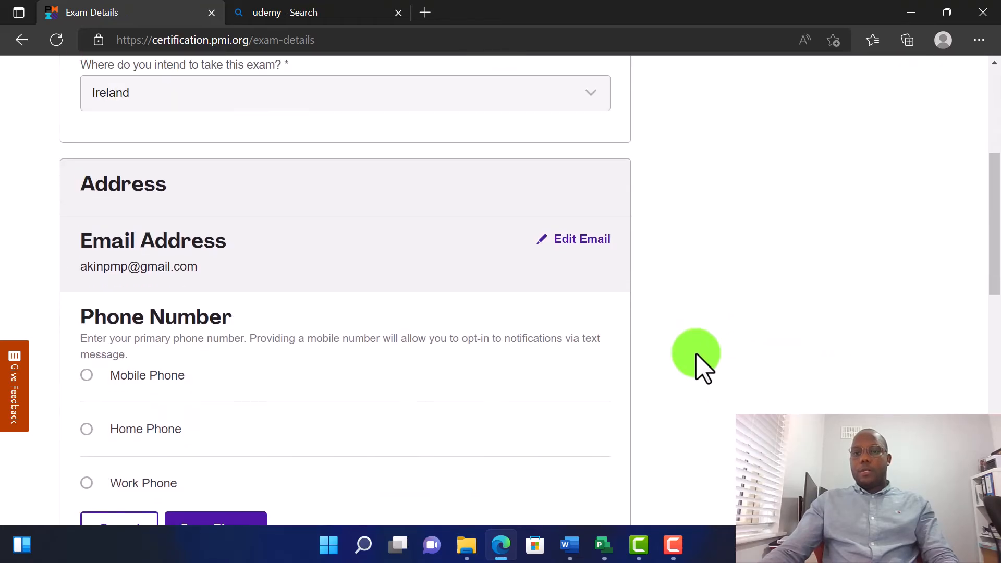
pyautogui.scroll(-10, 697, 357)
pyautogui.scroll(6, 678, 353)
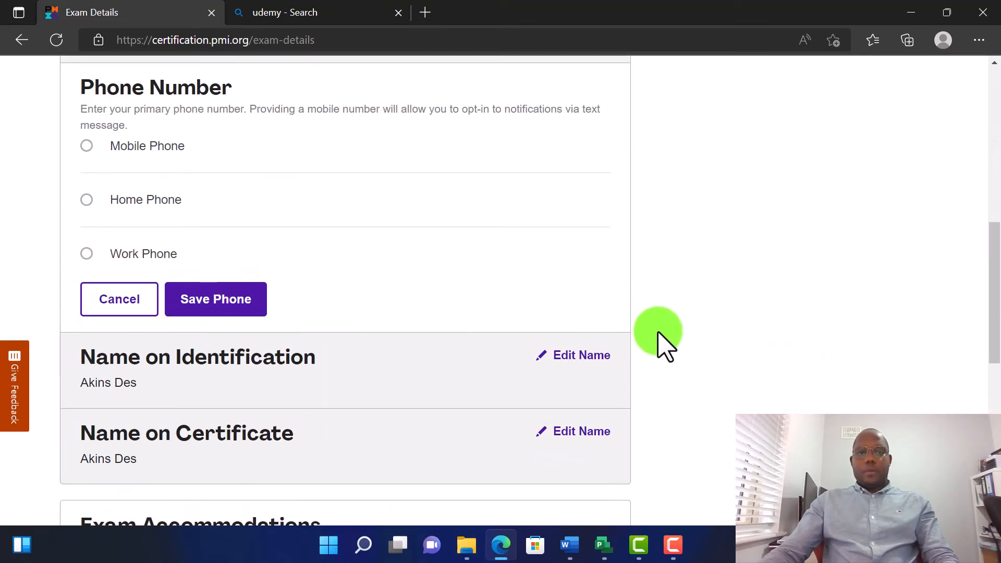
pyautogui.scroll(8, 223, 268)
pyautogui.click(208, 303)
pyautogui.click(241, 313)
pyautogui.scroll(-7, 538, 346)
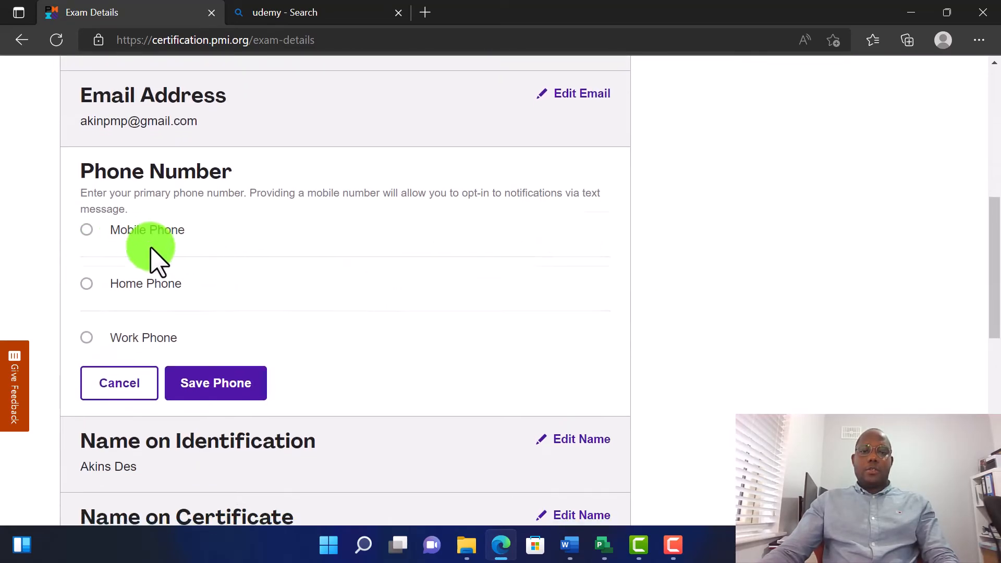
pyautogui.scroll(-11, 167, 292)
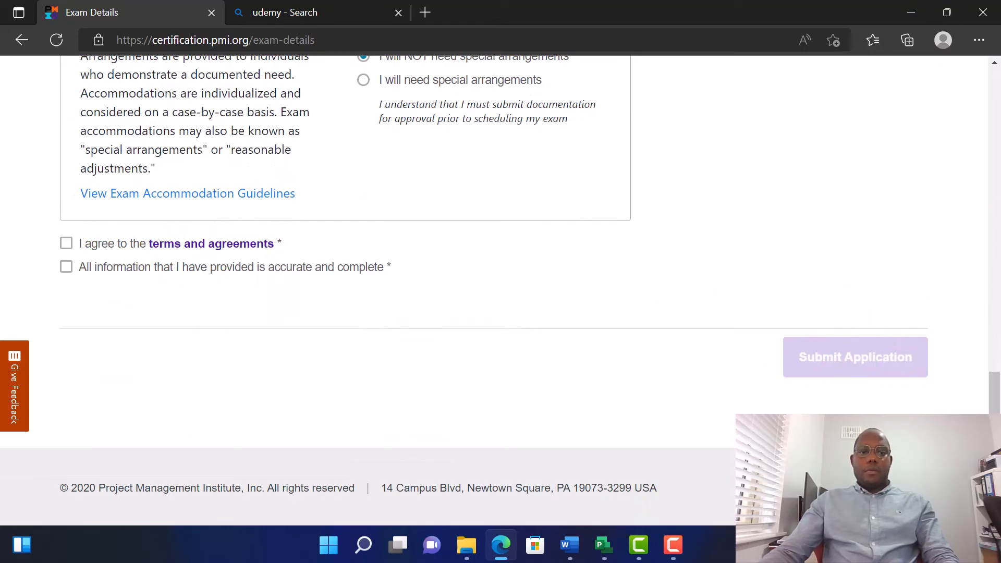
pyautogui.hotkey('alt', 'Tab')
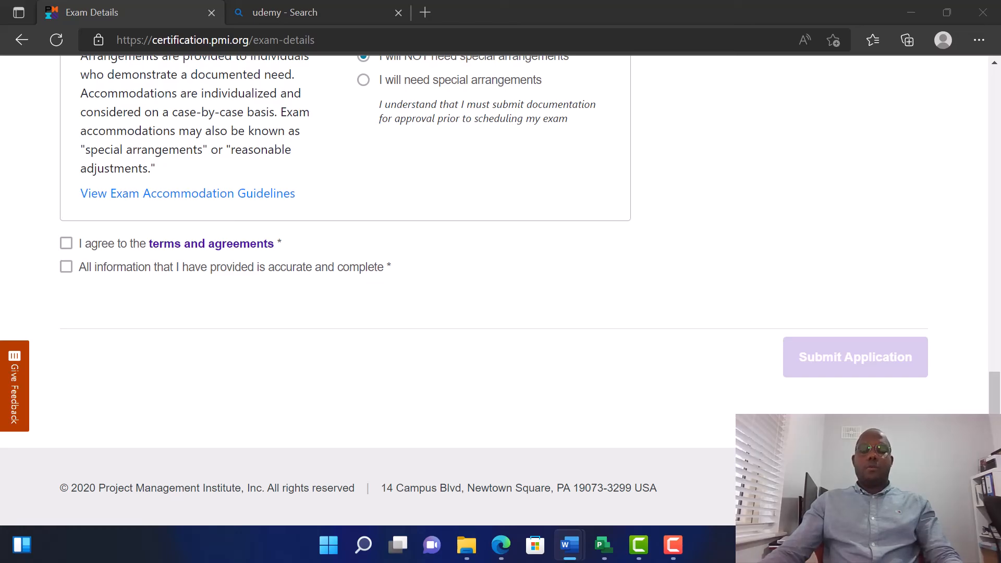
pyautogui.click(320, 304)
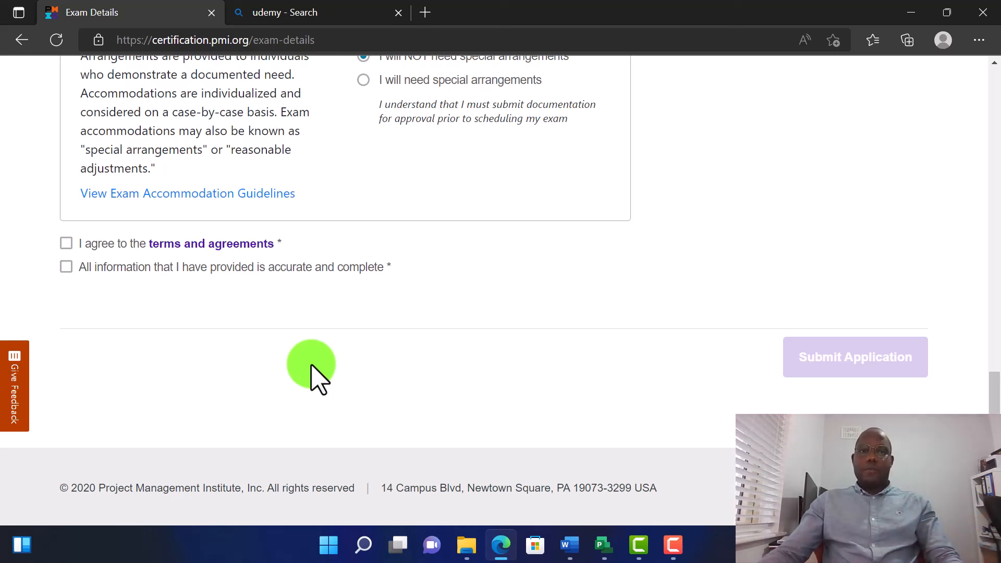
pyautogui.scroll(4, 385, 307)
pyautogui.scroll(-4, 375, 323)
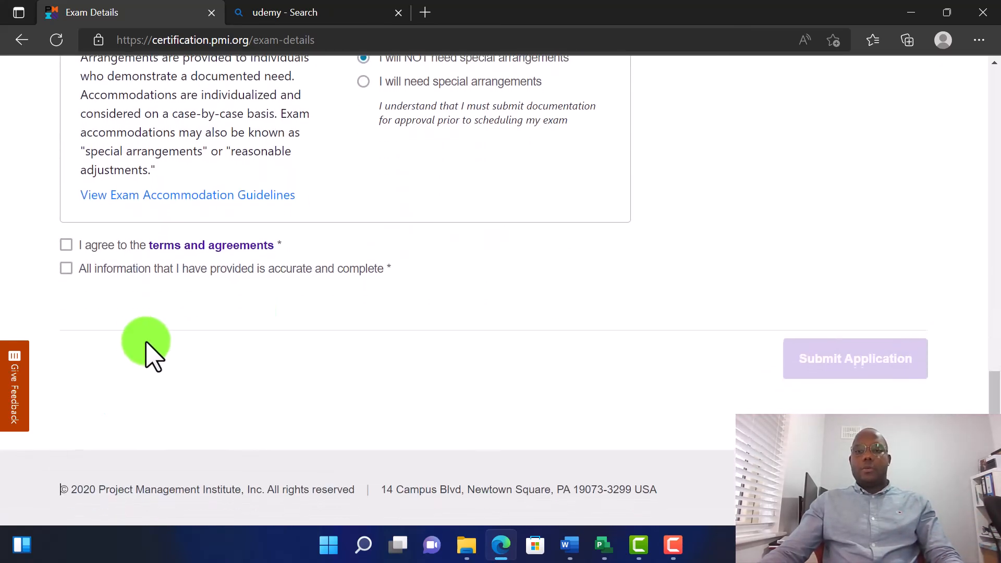
# Agree to the terms and agreements and declare that all information provided is accurate and complete
pyautogui.click(66, 243)
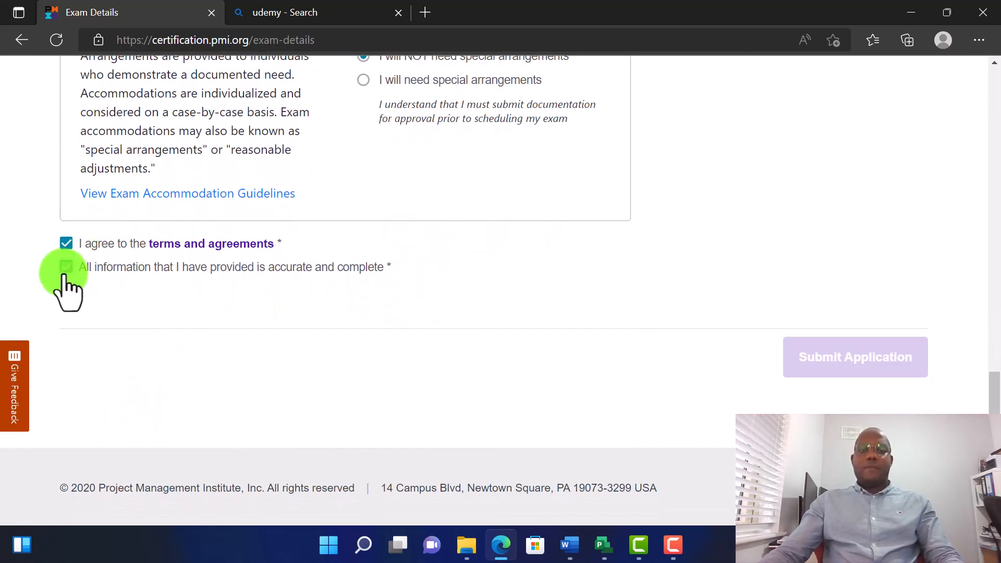
pyautogui.click(63, 273)
pyautogui.scroll(3, 578, 380)
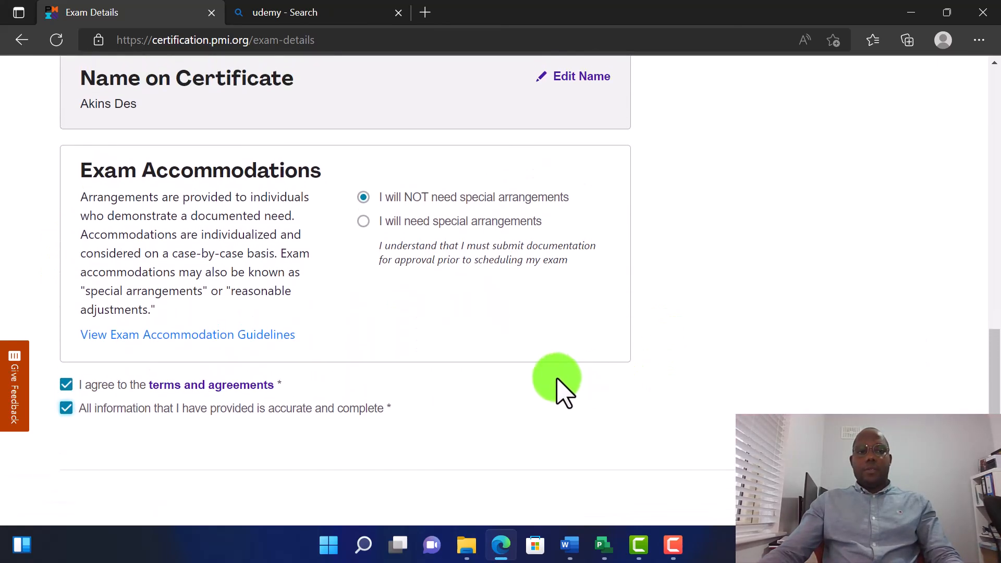
pyautogui.scroll(15, 480, 401)
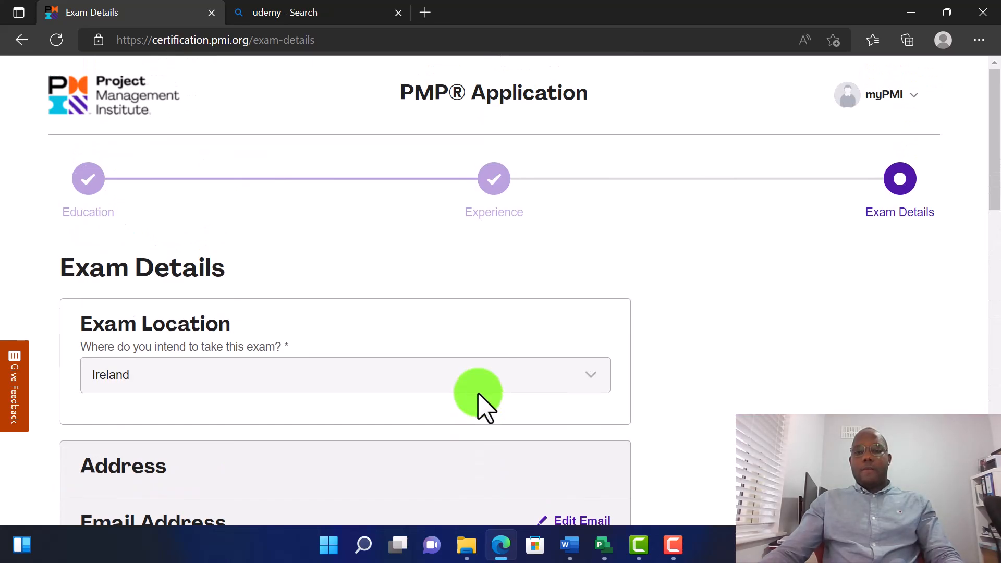